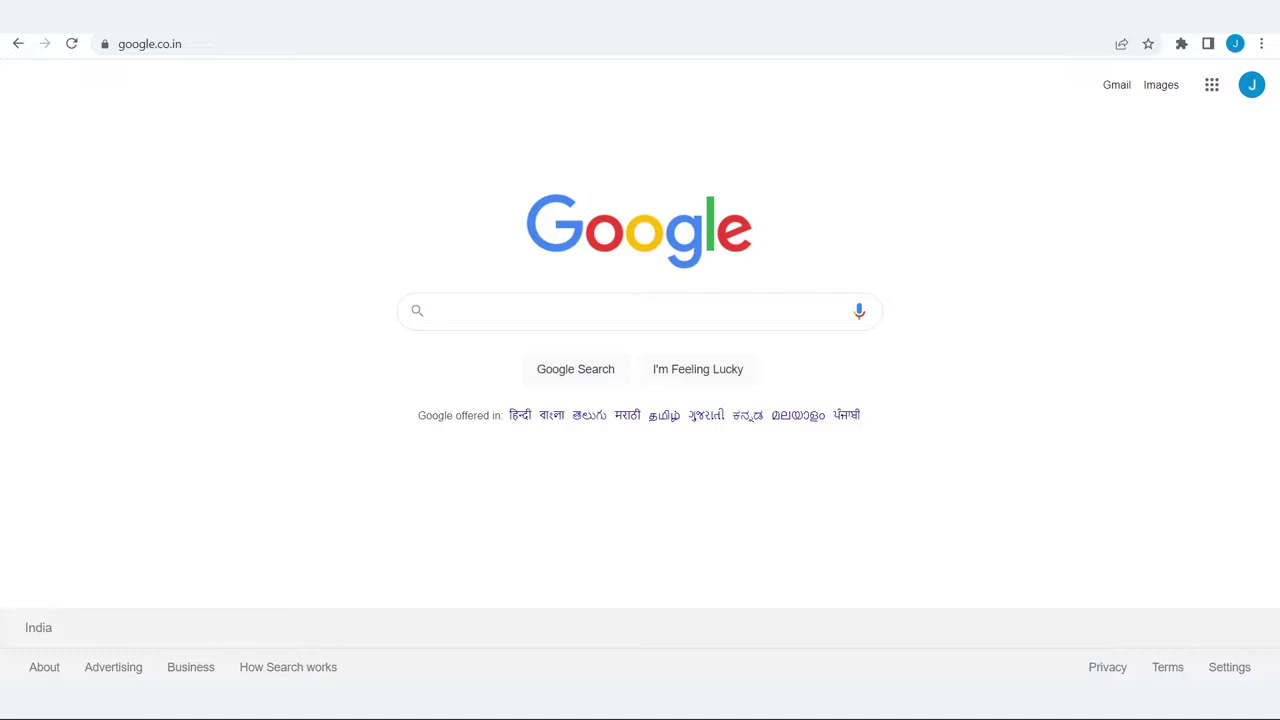
# Search Google for eiger.io and open the Markforged Login result.
pyautogui.write('ei')
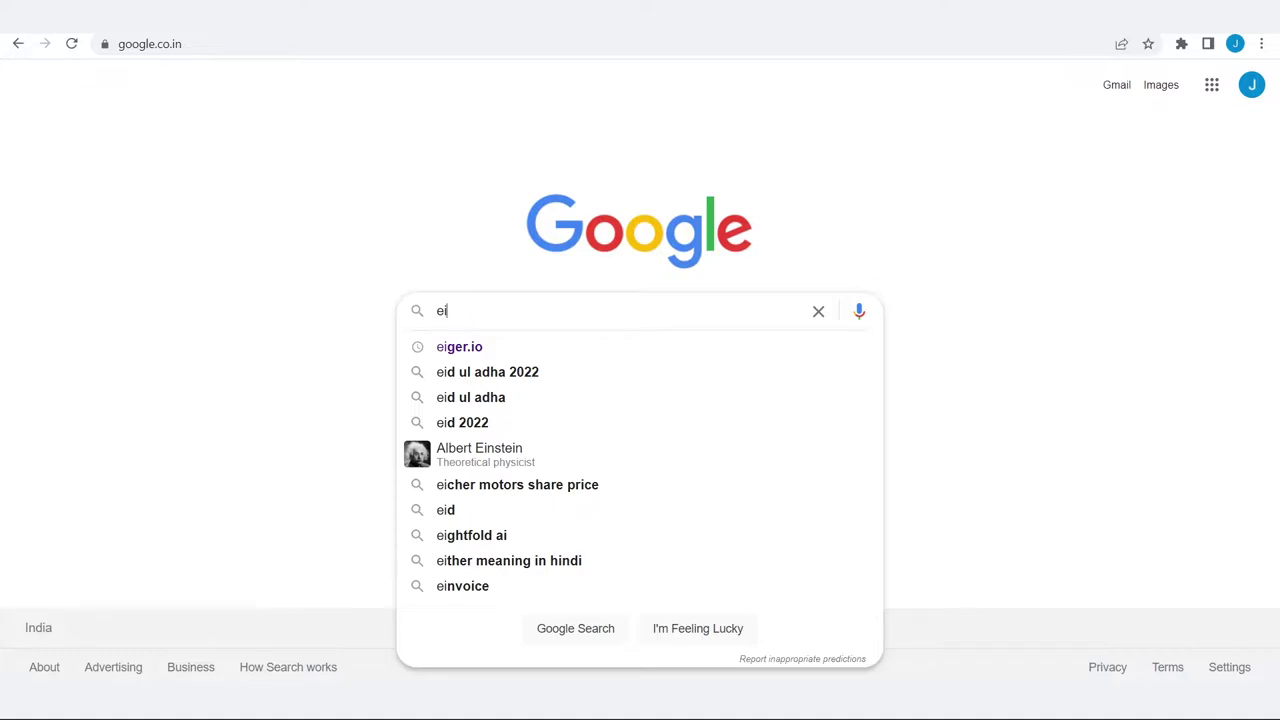
pyautogui.press('Down')
pyautogui.press('Return')
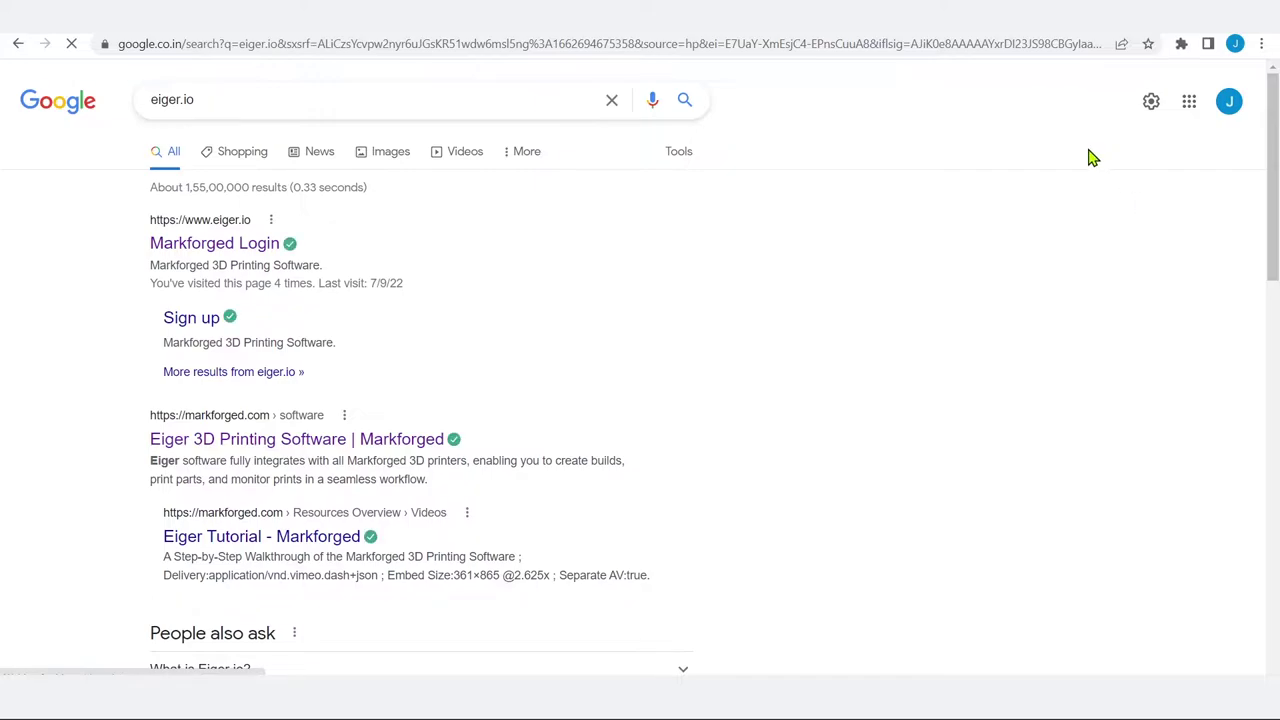
pyautogui.click(240, 252)
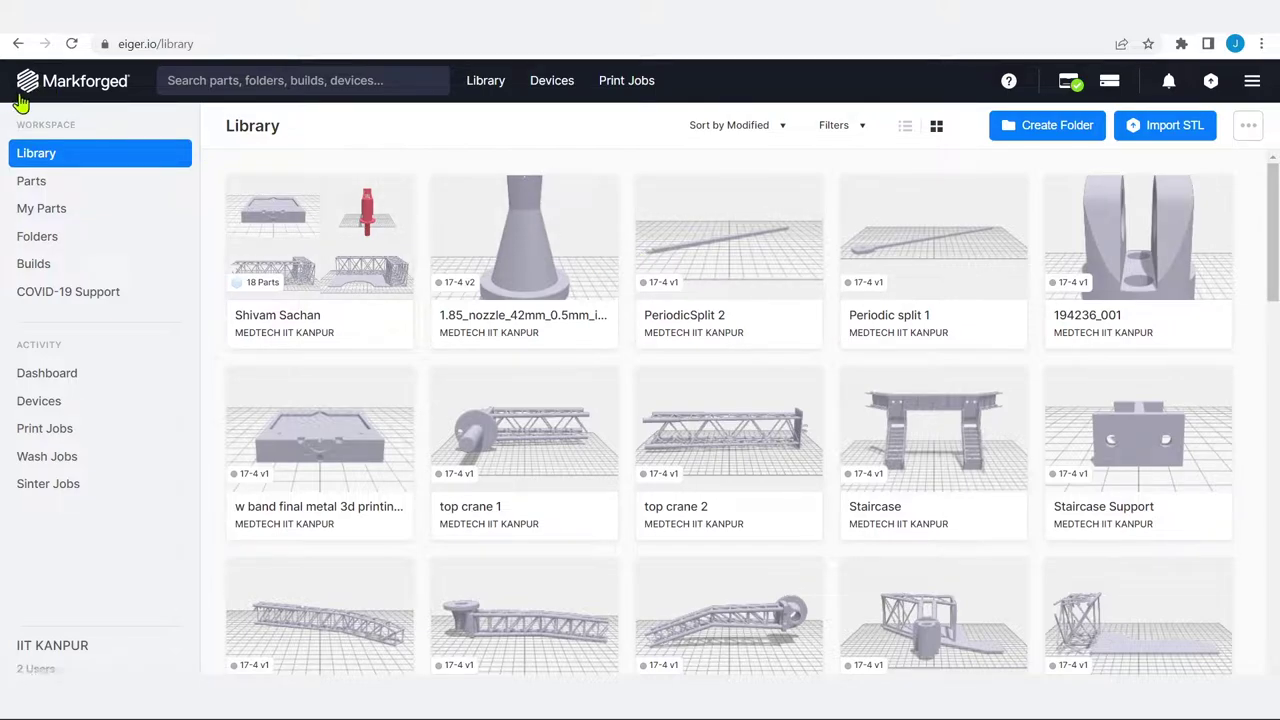
# Examine the contents of the Library, Parts, My Parts and Folders sections of the workspace.
pyautogui.click(187, 82)
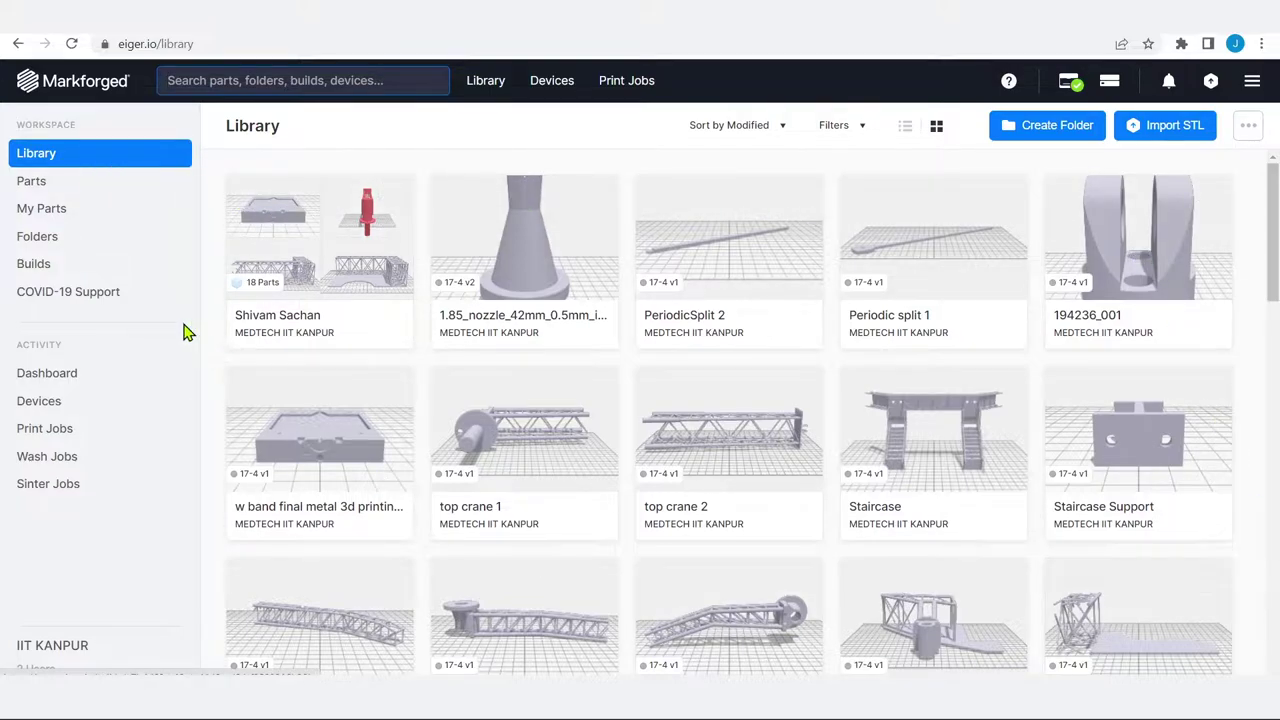
pyautogui.click(88, 163)
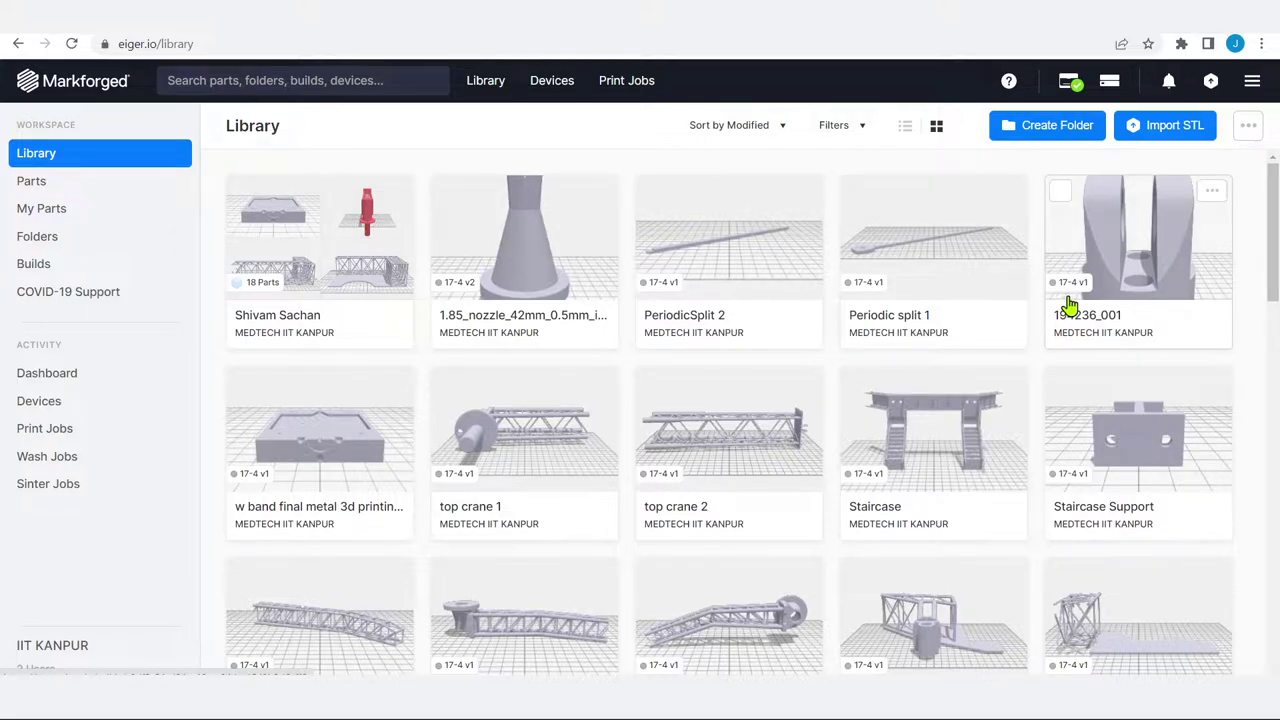
pyautogui.click(28, 190)
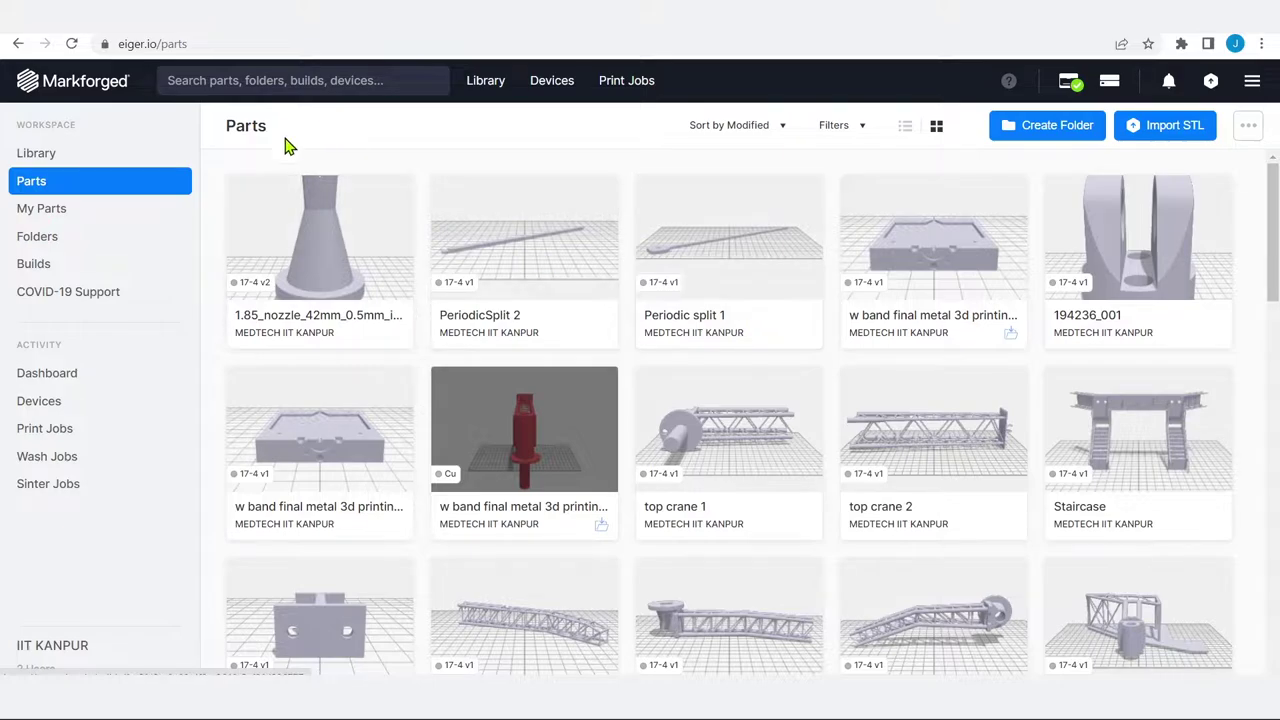
pyautogui.click(51, 210)
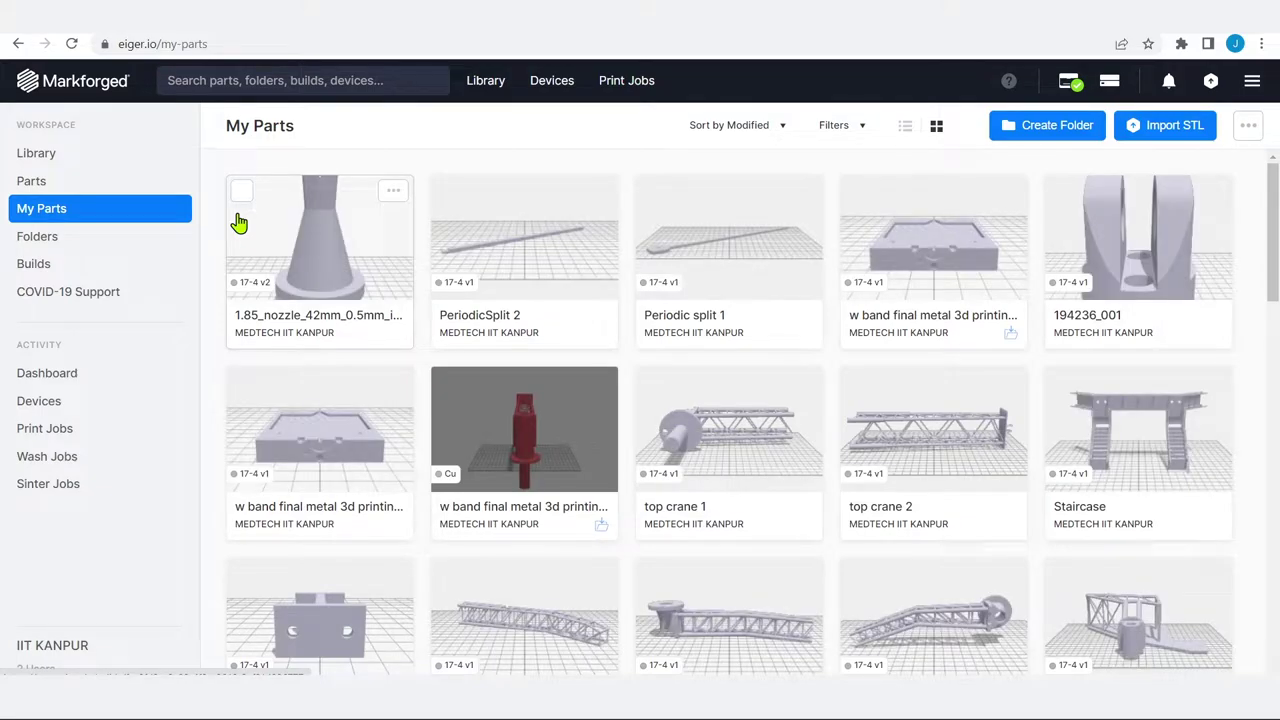
pyautogui.scroll(-10, 300, 355)
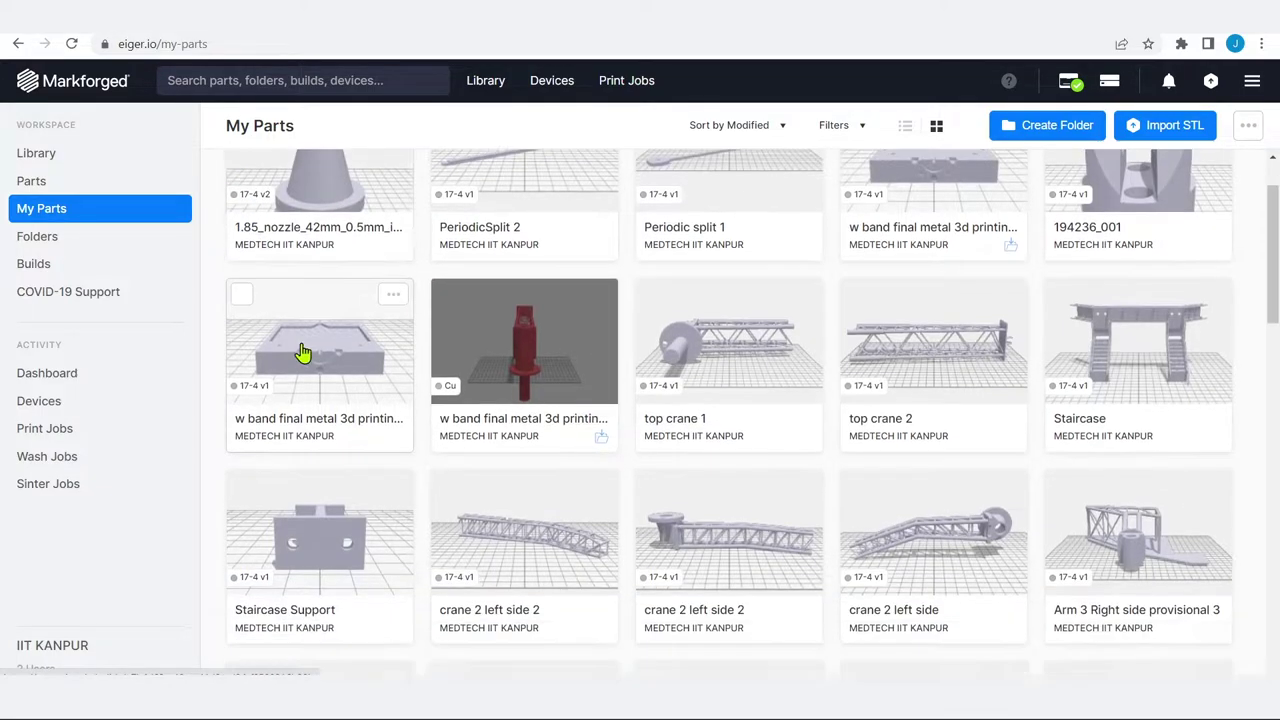
pyautogui.scroll(-5, 316, 362)
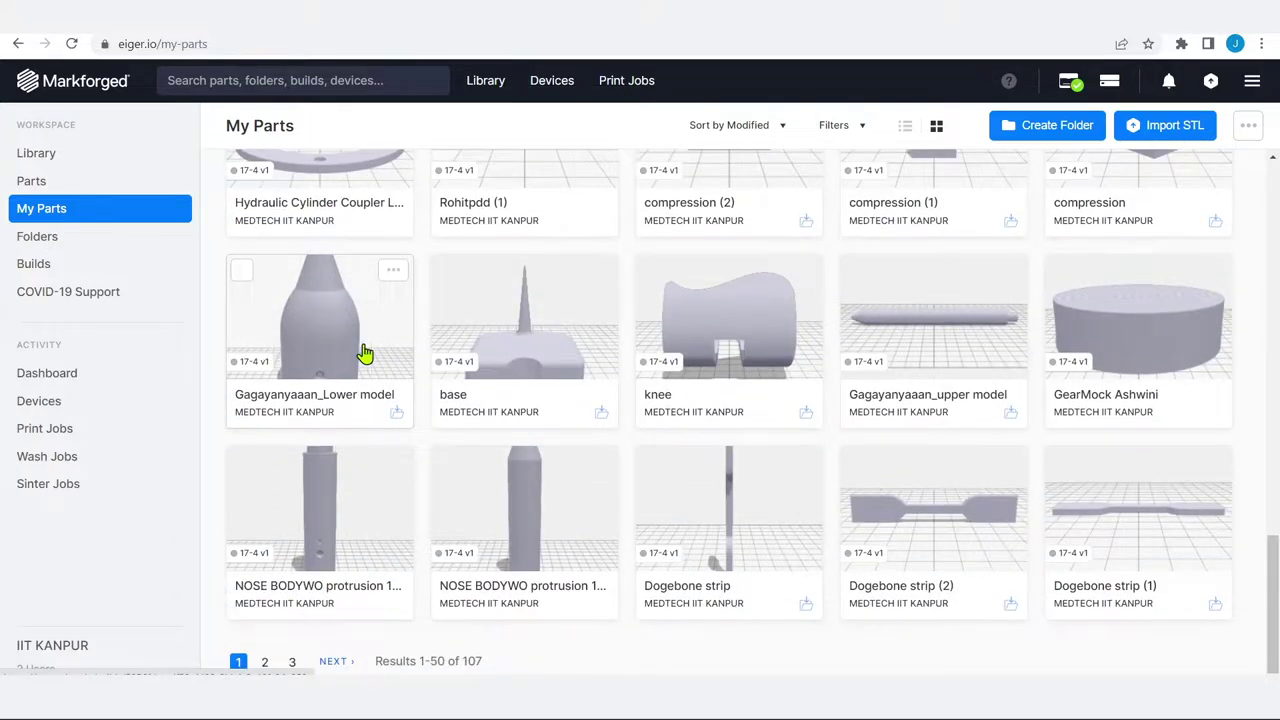
pyautogui.scroll(15, 408, 354)
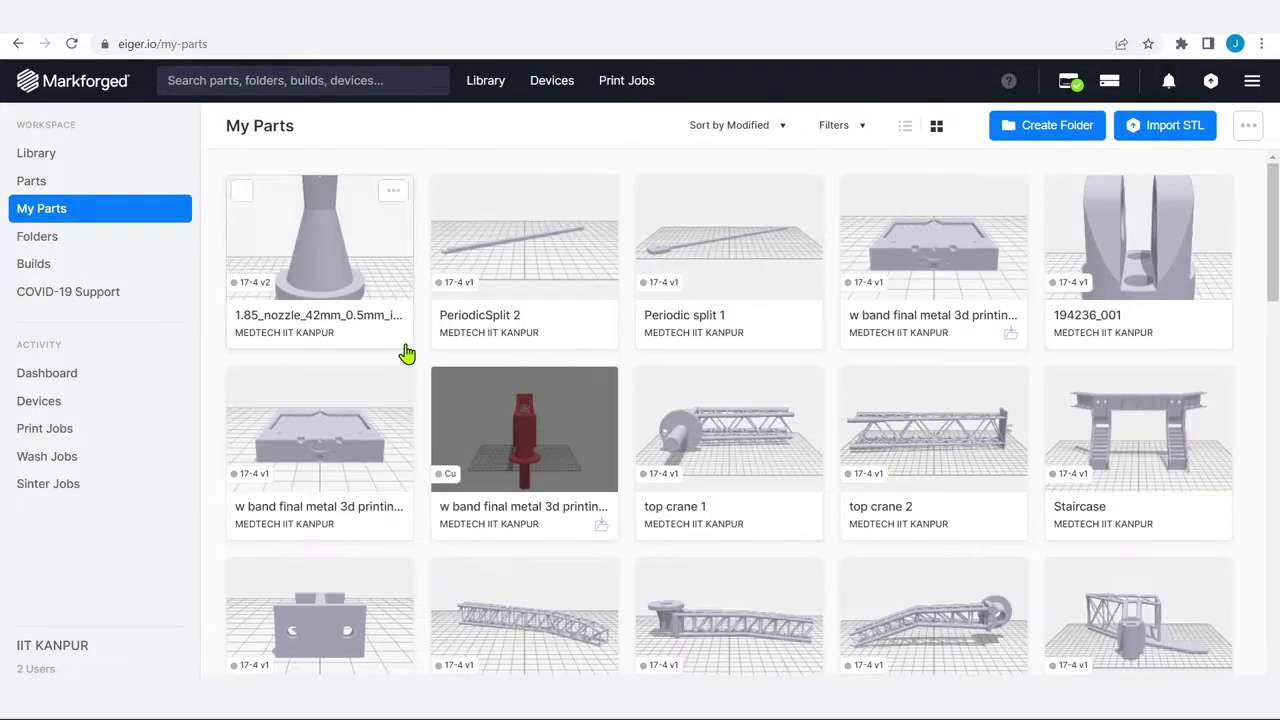
pyautogui.click(54, 247)
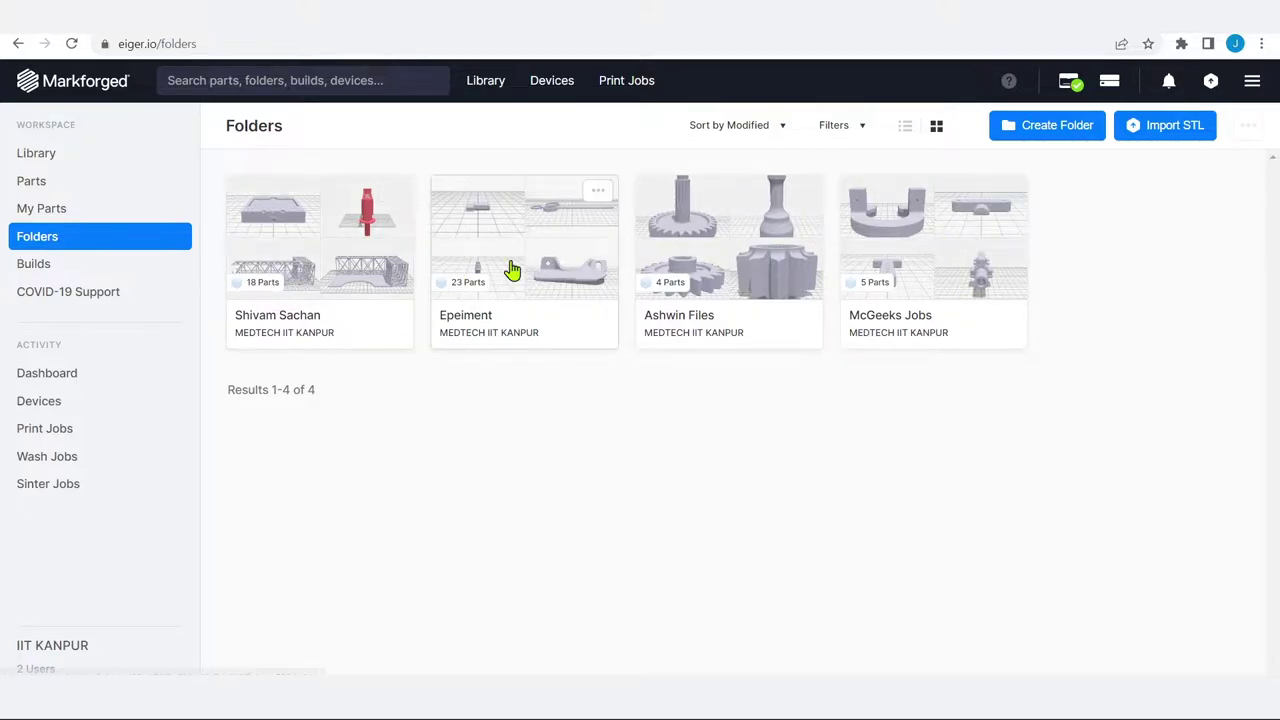
# Open the first copper build of "w band final metal 3d printing.stl file" from the saved builds.
pyautogui.click(25, 266)
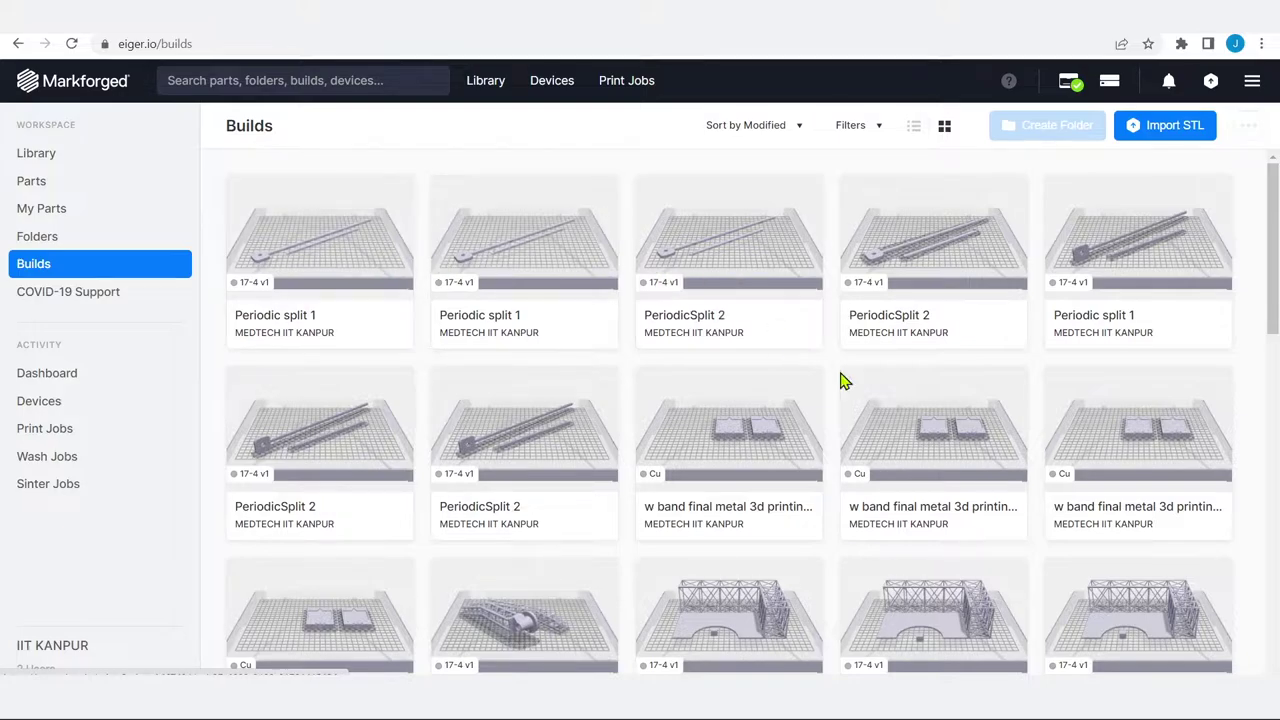
pyautogui.click(700, 430)
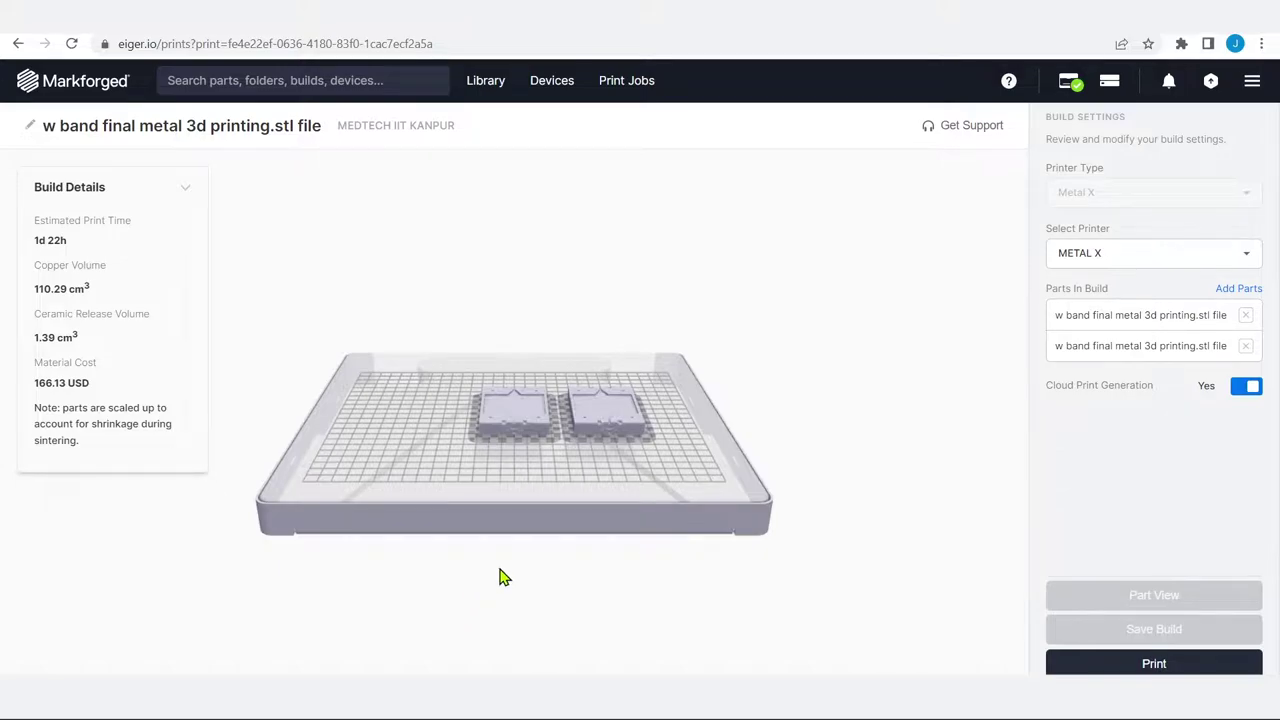
pyautogui.scroll(5, 509, 474)
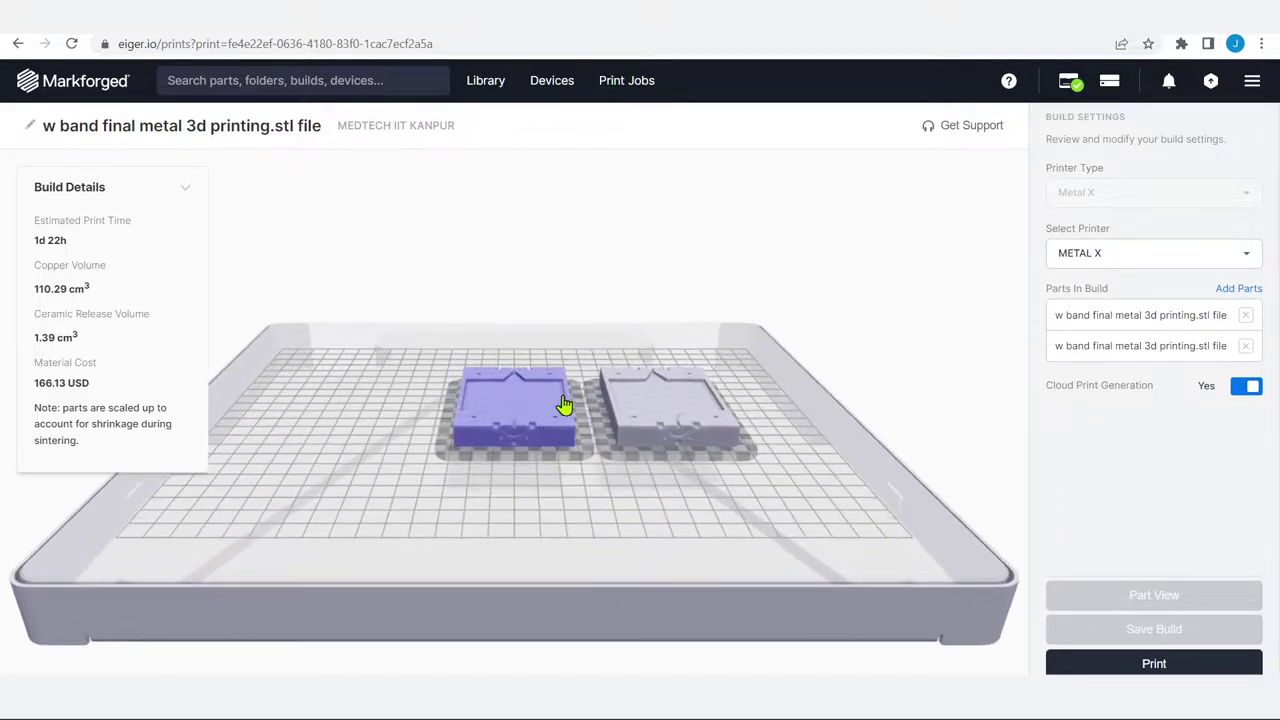
# Move the first part across the print bed, away from the second part, to about X 249, Y 129.3.
pyautogui.moveTo(537, 534); pyautogui.dragTo(381, 425)
pyautogui.click(517, 486)
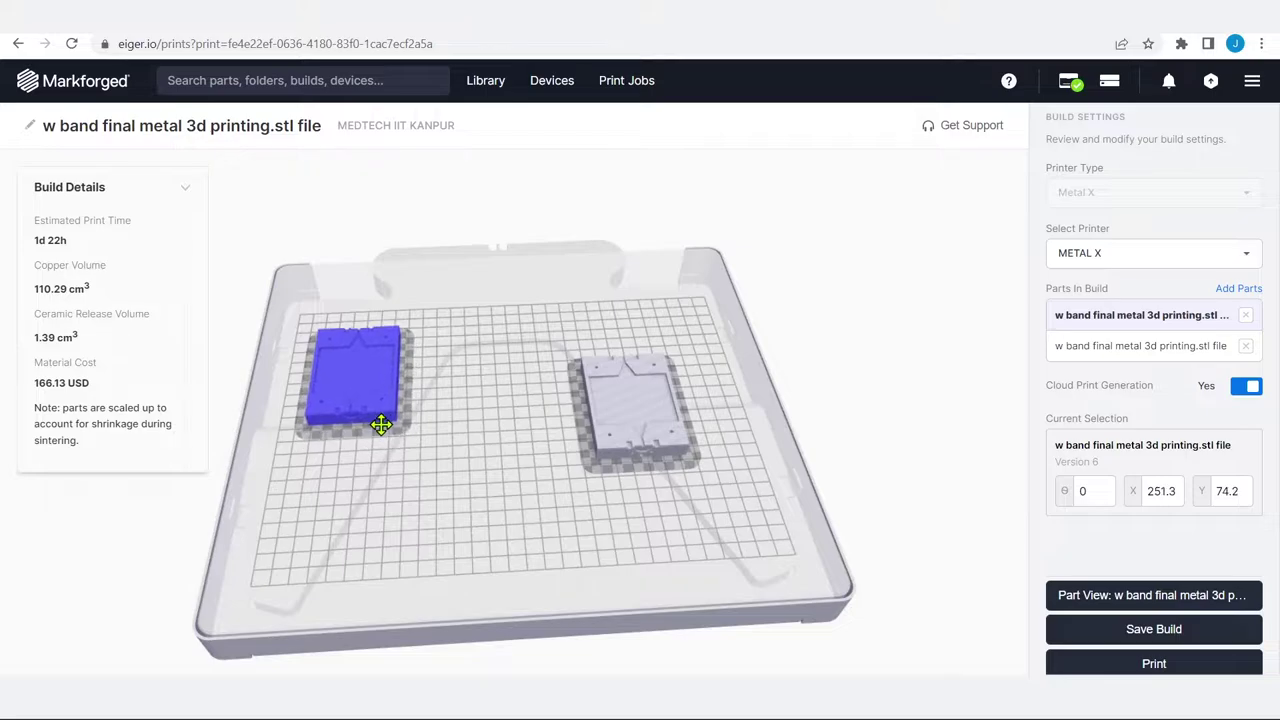
pyautogui.moveTo(388, 492)
pyautogui.mouseDown()
pyautogui.moveTo(393, 585)
pyautogui.moveTo(414, 471)
pyautogui.moveTo(395, 452)
pyautogui.moveTo(380, 480)
pyautogui.mouseUp()
pyautogui.click(381, 427)
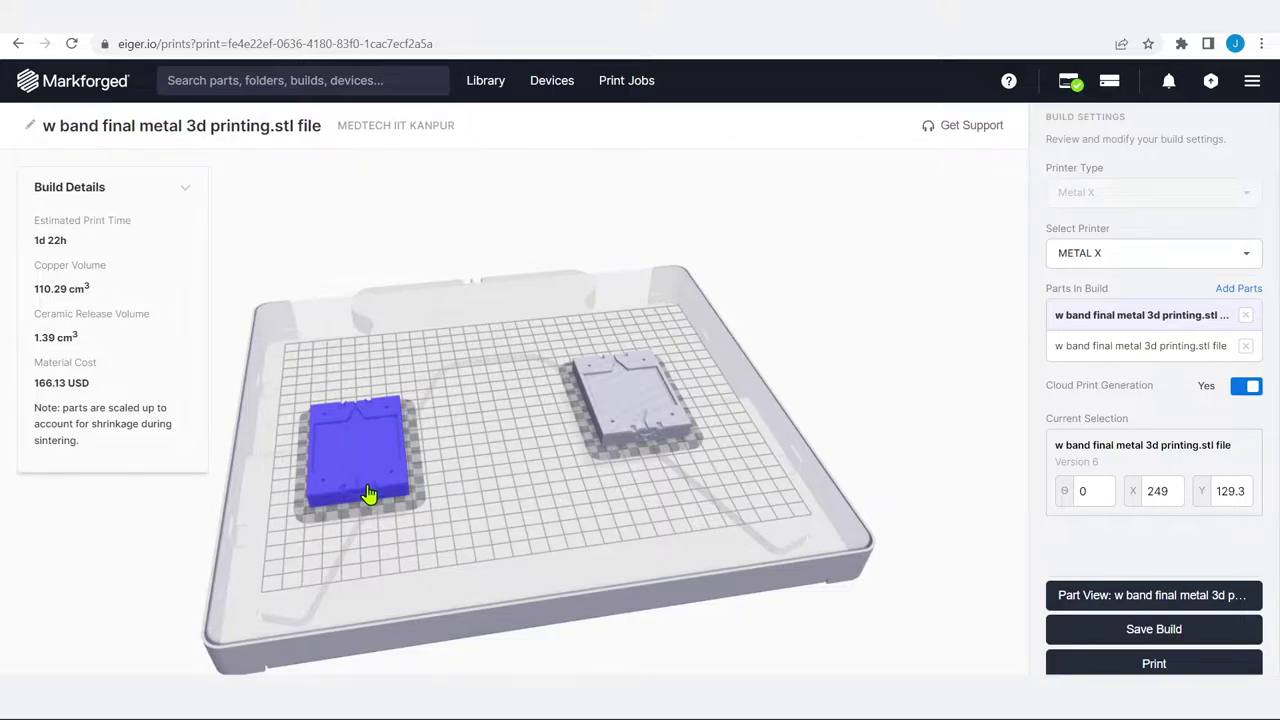
pyautogui.scroll(3, 400, 522)
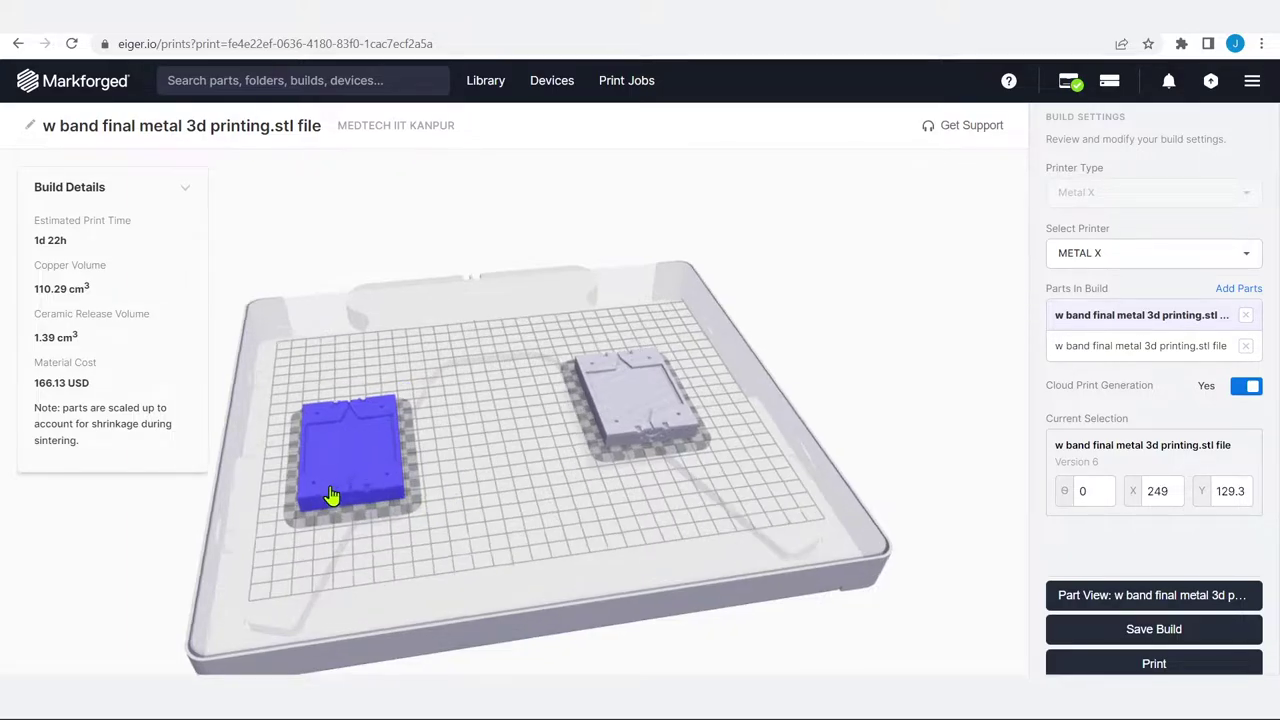
pyautogui.moveTo(375, 545); pyautogui.dragTo(371, 497)
pyautogui.click(342, 420)
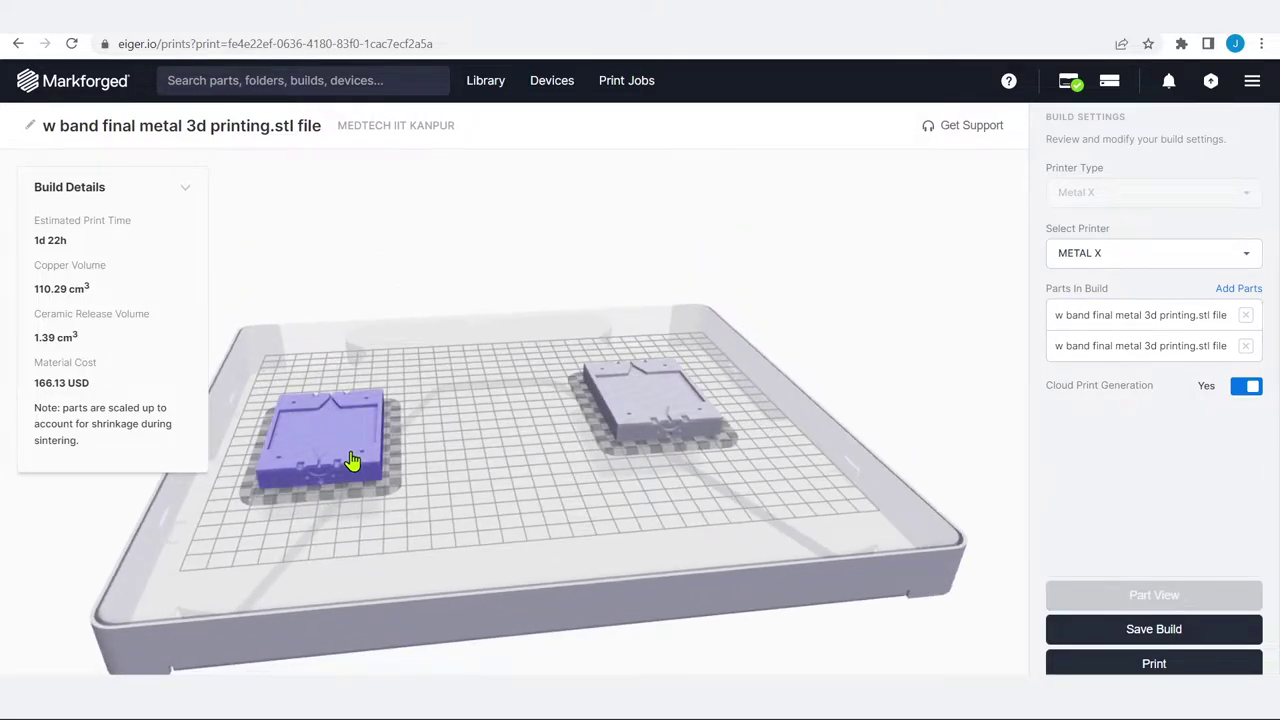
pyautogui.click(353, 461)
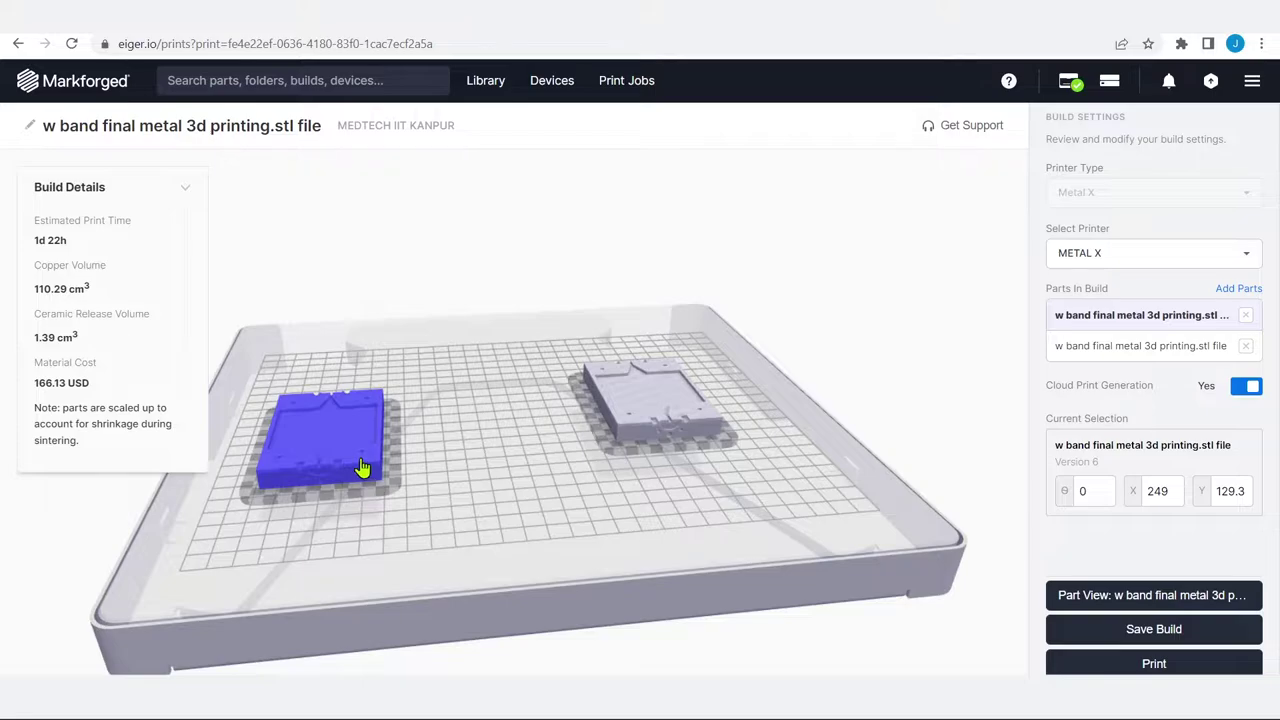
# Move the second part on the print bed to about X 108.2, Y 113.6.
pyautogui.rightClick(660, 434)
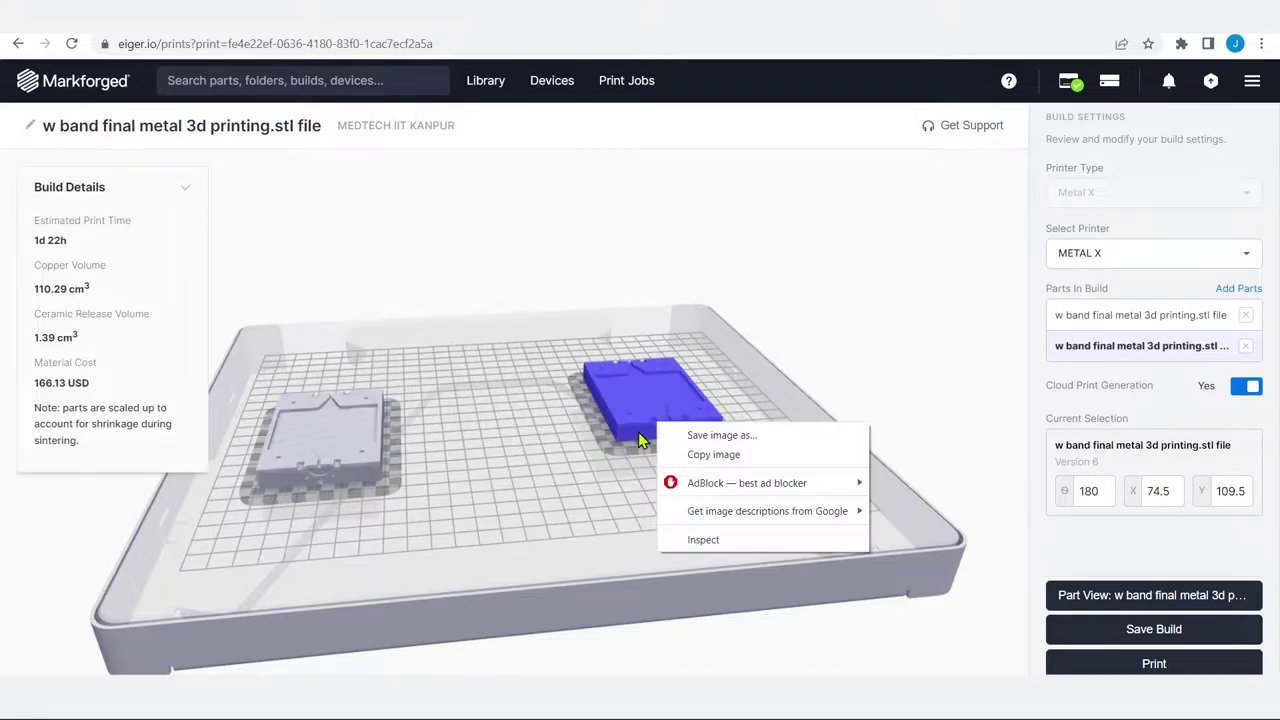
pyautogui.moveTo(657, 429); pyautogui.dragTo(572, 446)
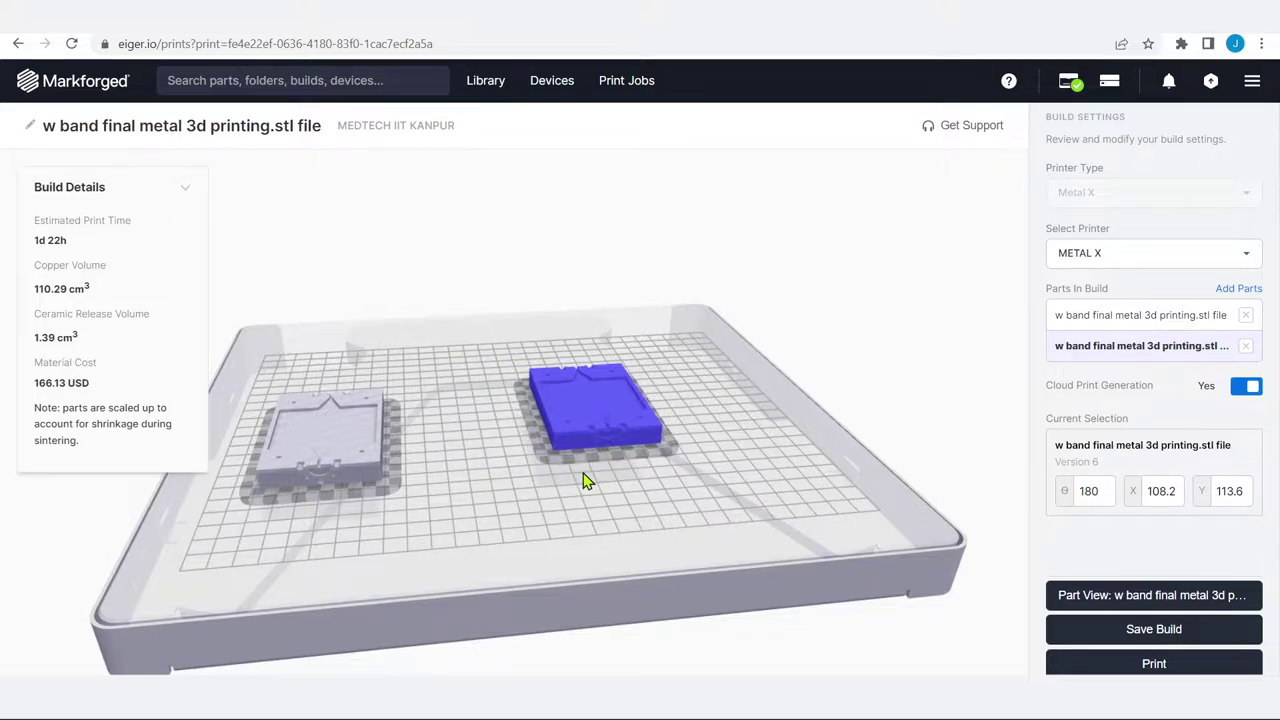
pyautogui.scroll(4, 585, 480)
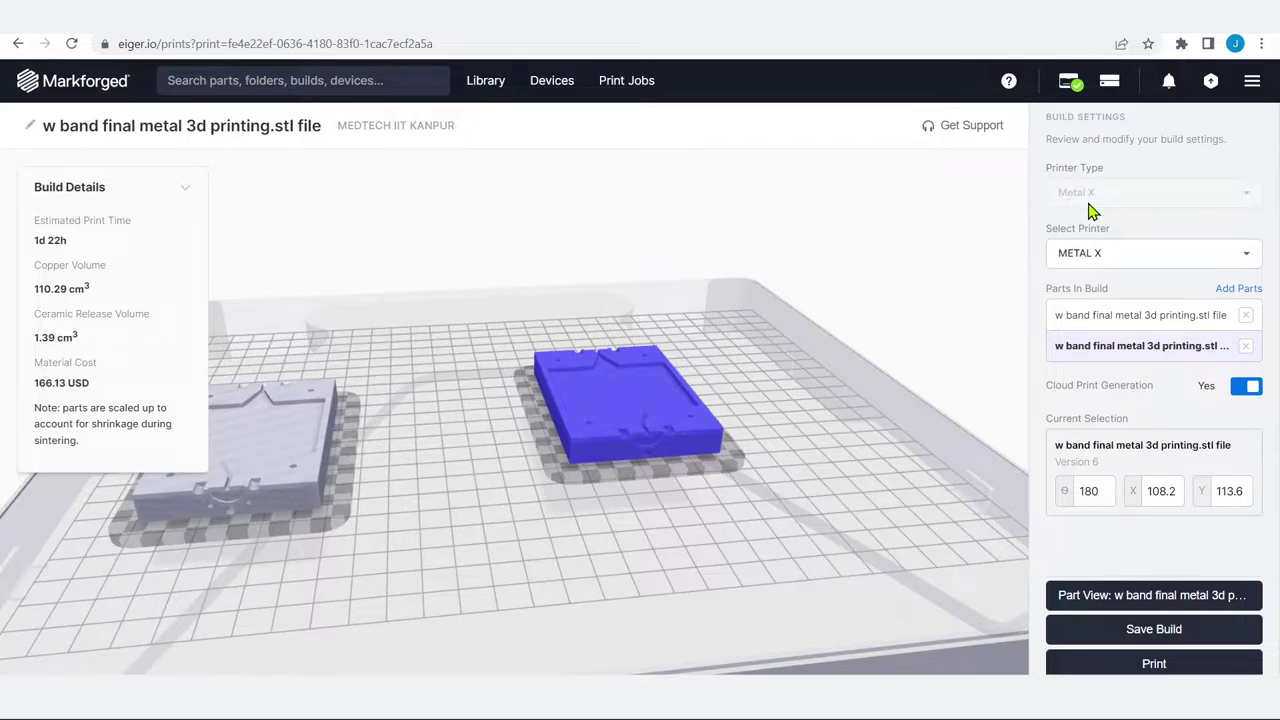
# Check which printers and download options are available for the build, keeping METAL X selected.
pyautogui.click(1117, 251)
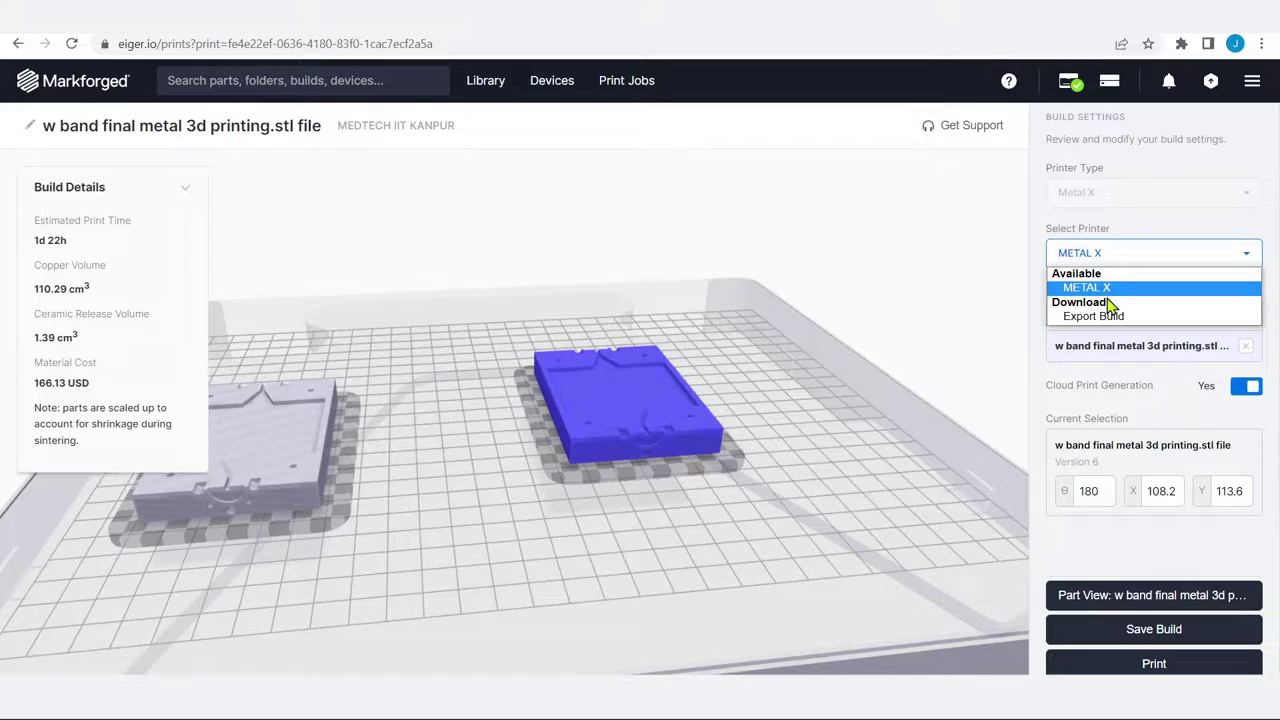
pyautogui.click(1123, 258)
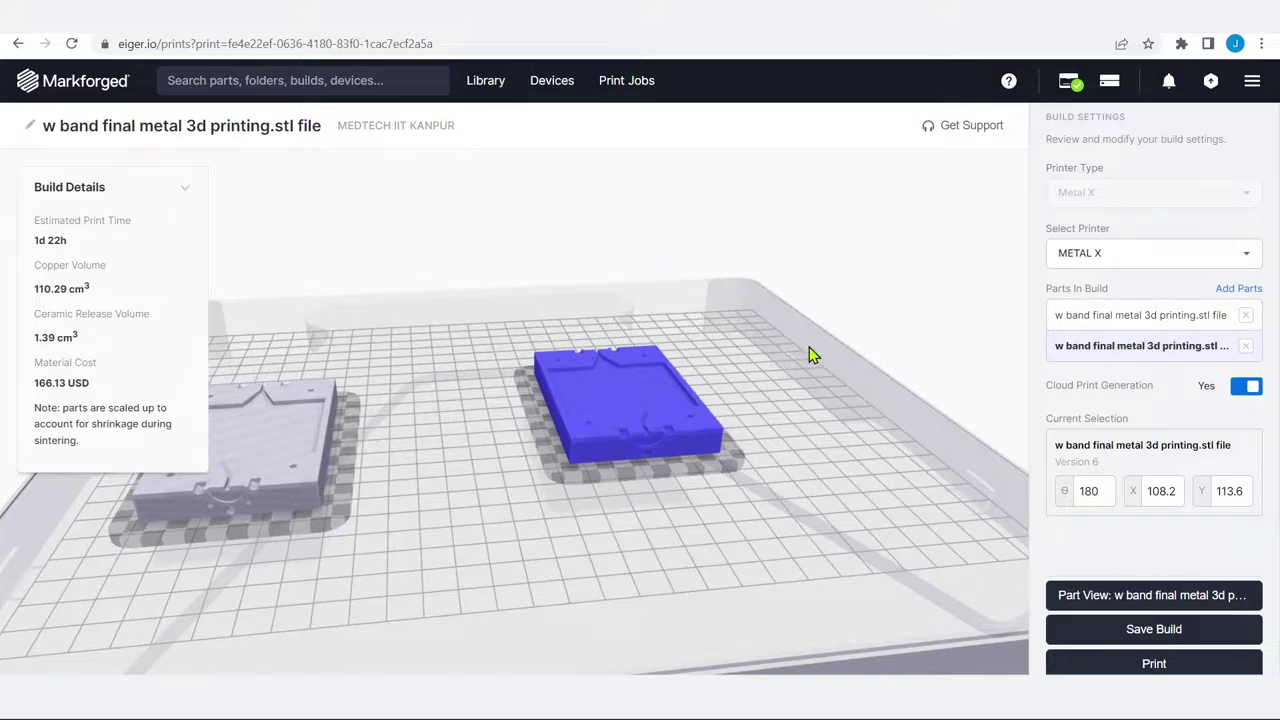
# Move the first part to about X 218.8, Y 121.4 and remove the second part from the build.
pyautogui.moveTo(280, 463); pyautogui.dragTo(389, 443)
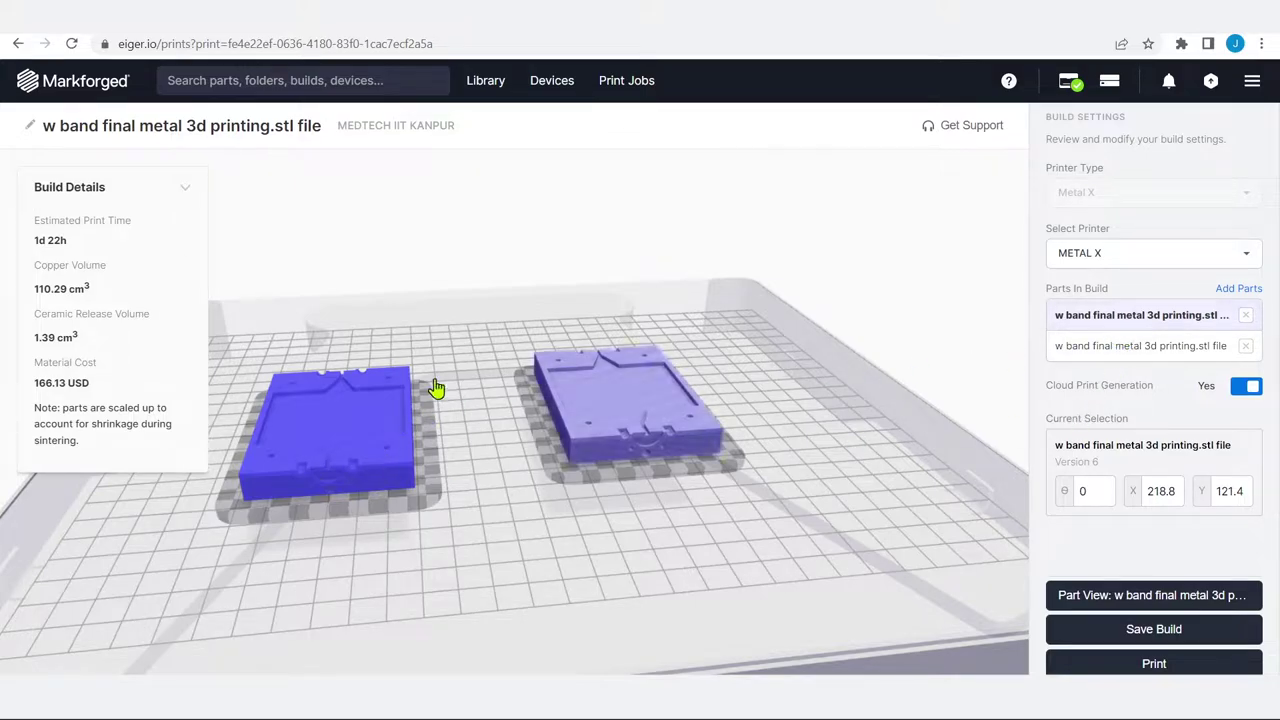
pyautogui.click(600, 395)
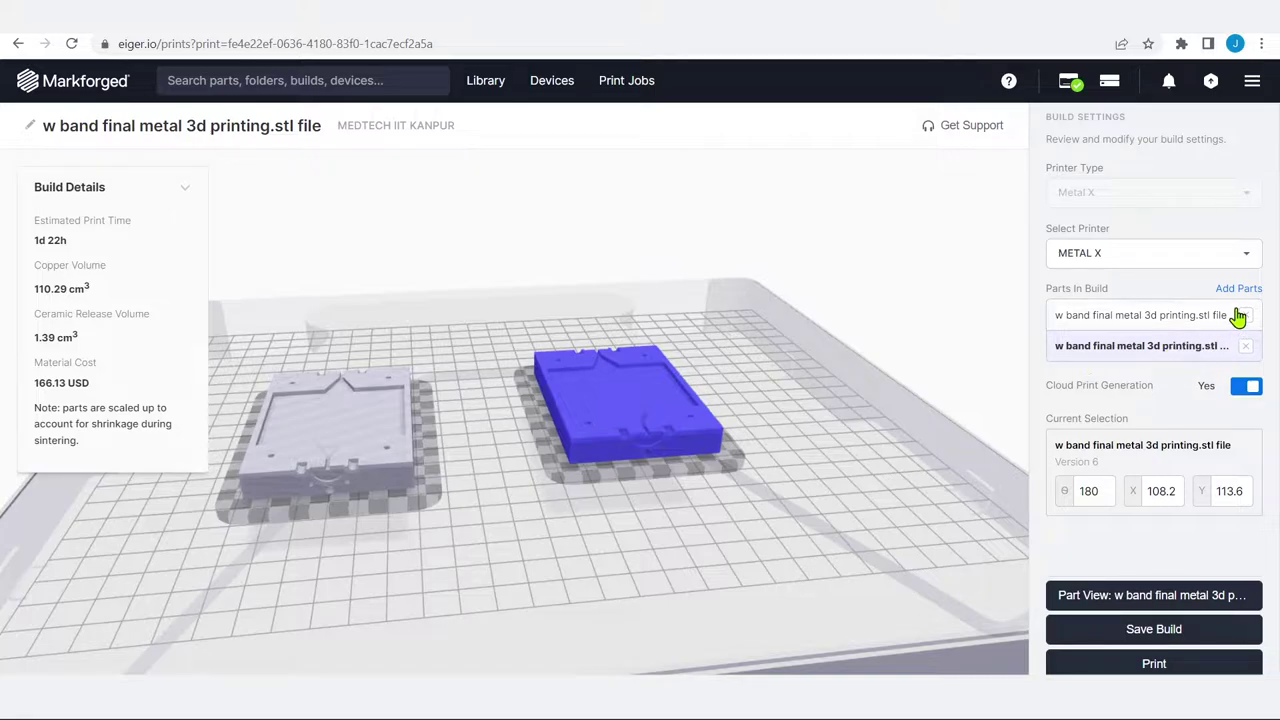
pyautogui.click(1246, 348)
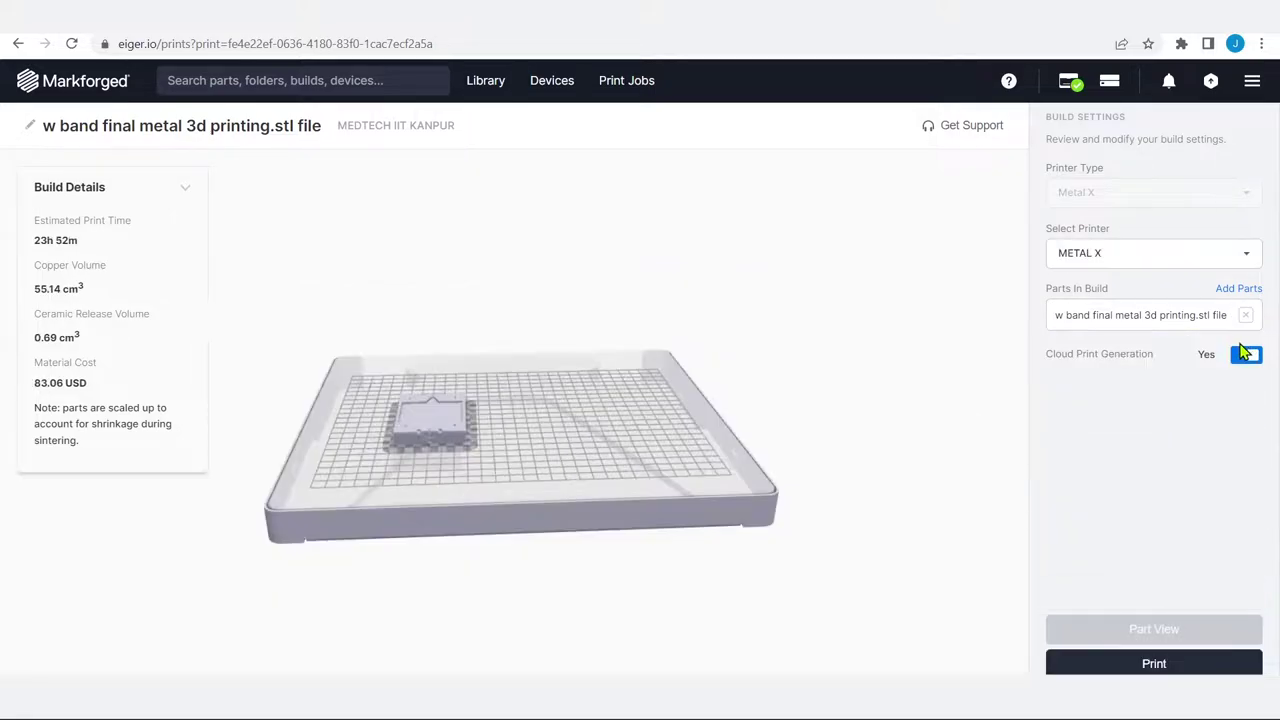
# Review the parts available for the build and add the "w band final metal 3d" part listed as 17-4PH Stainless Steel v1.
pyautogui.click(1241, 292)
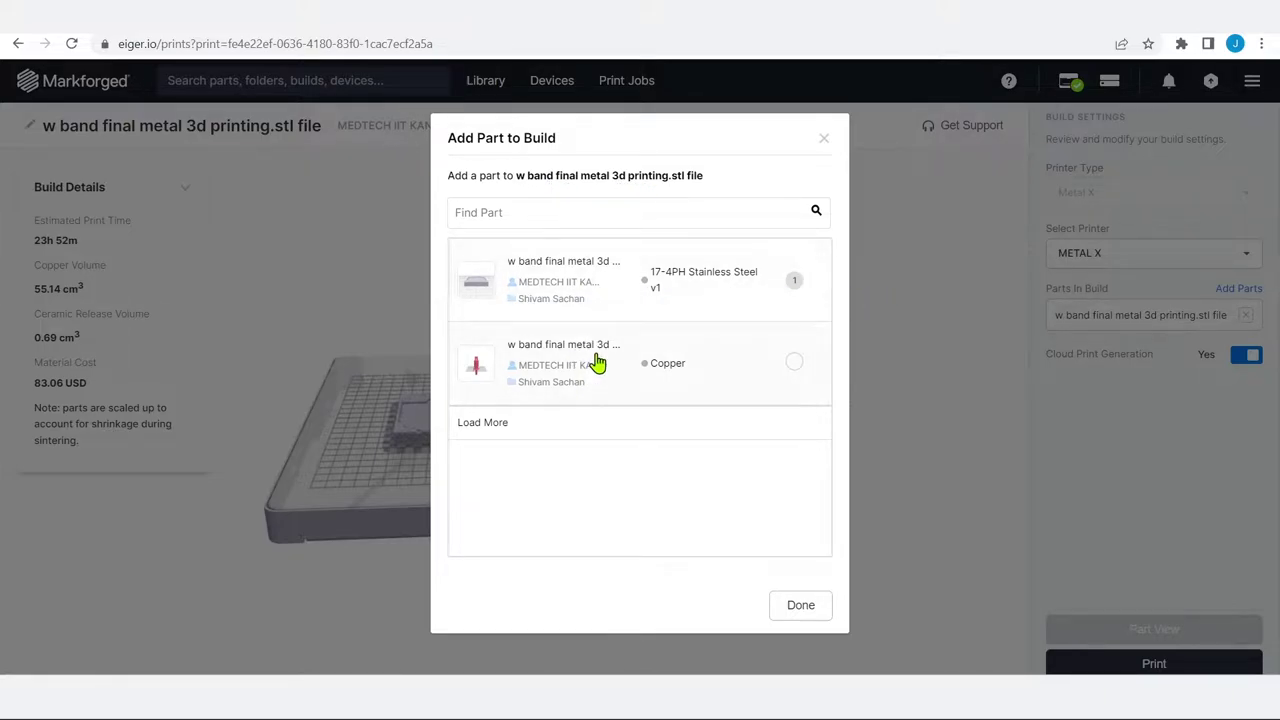
pyautogui.click(503, 432)
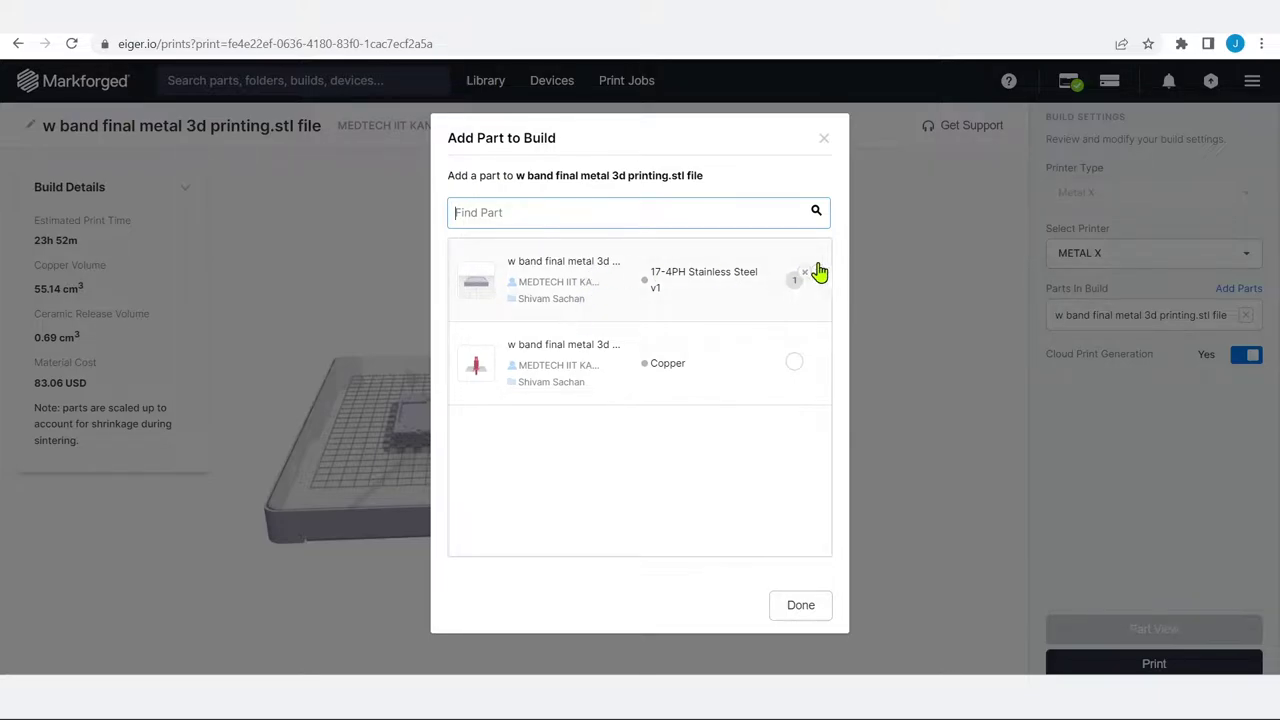
pyautogui.click(806, 610)
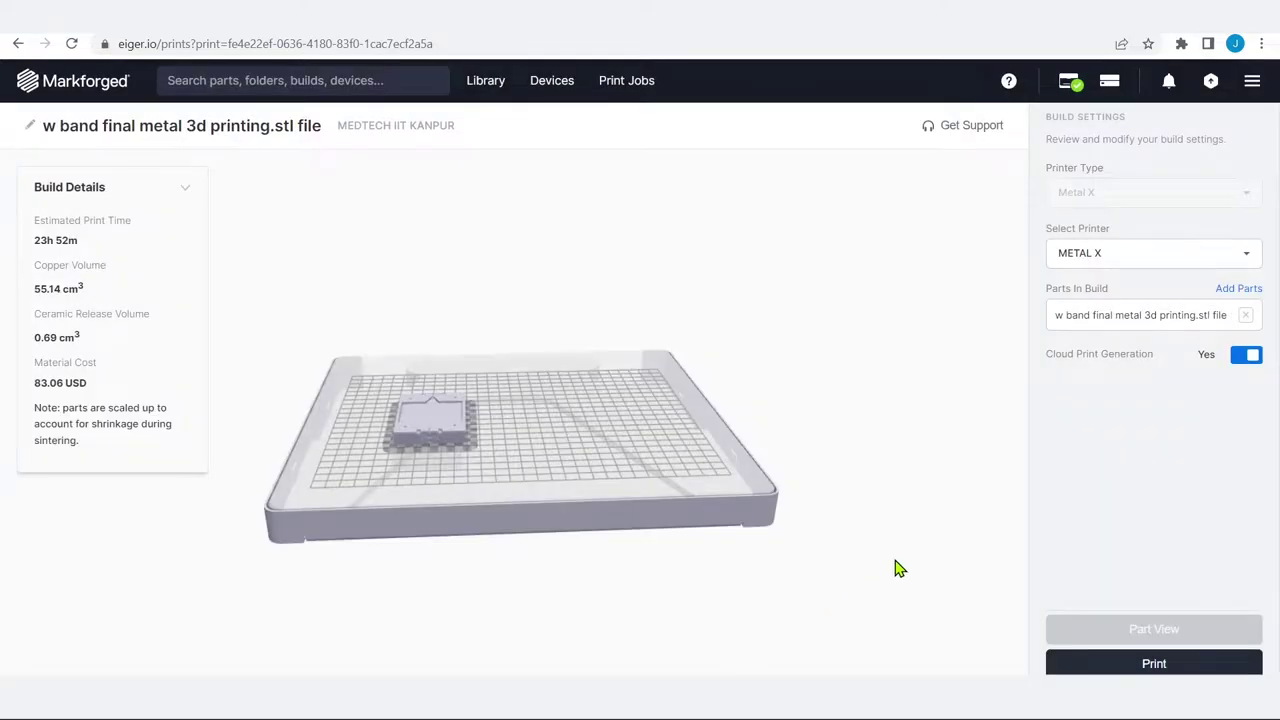
pyautogui.click(1237, 290)
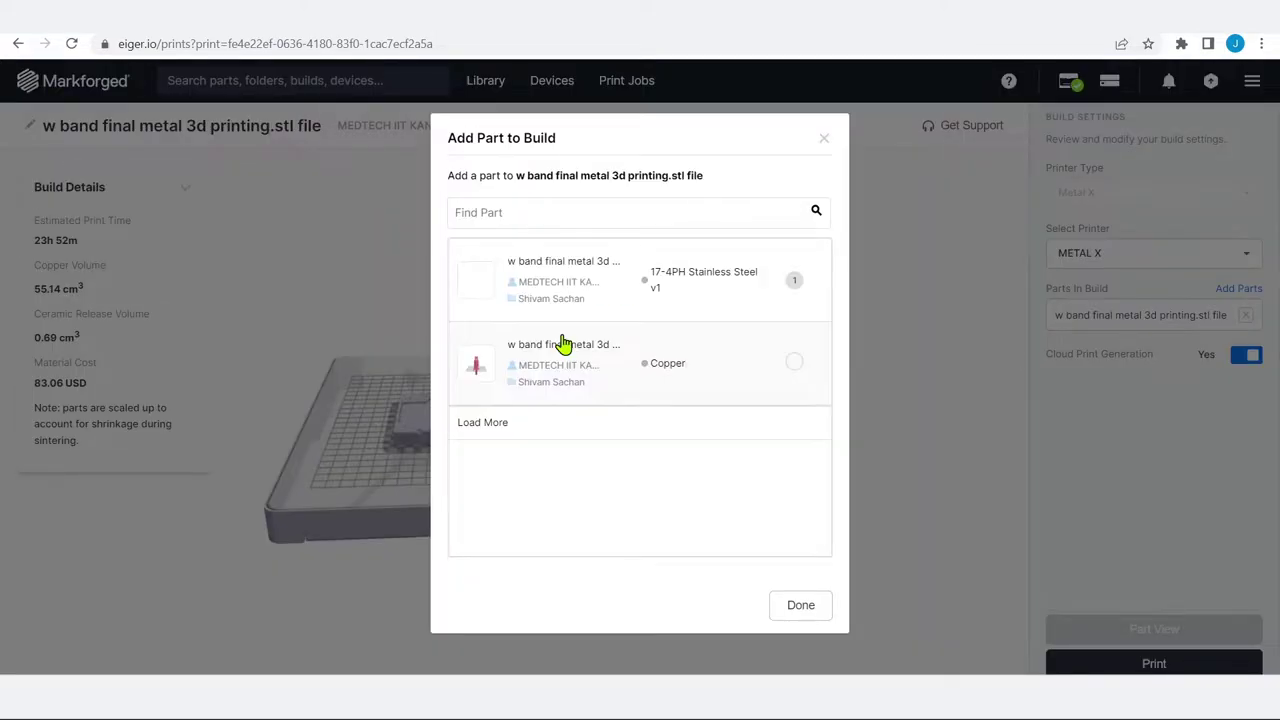
pyautogui.click(548, 306)
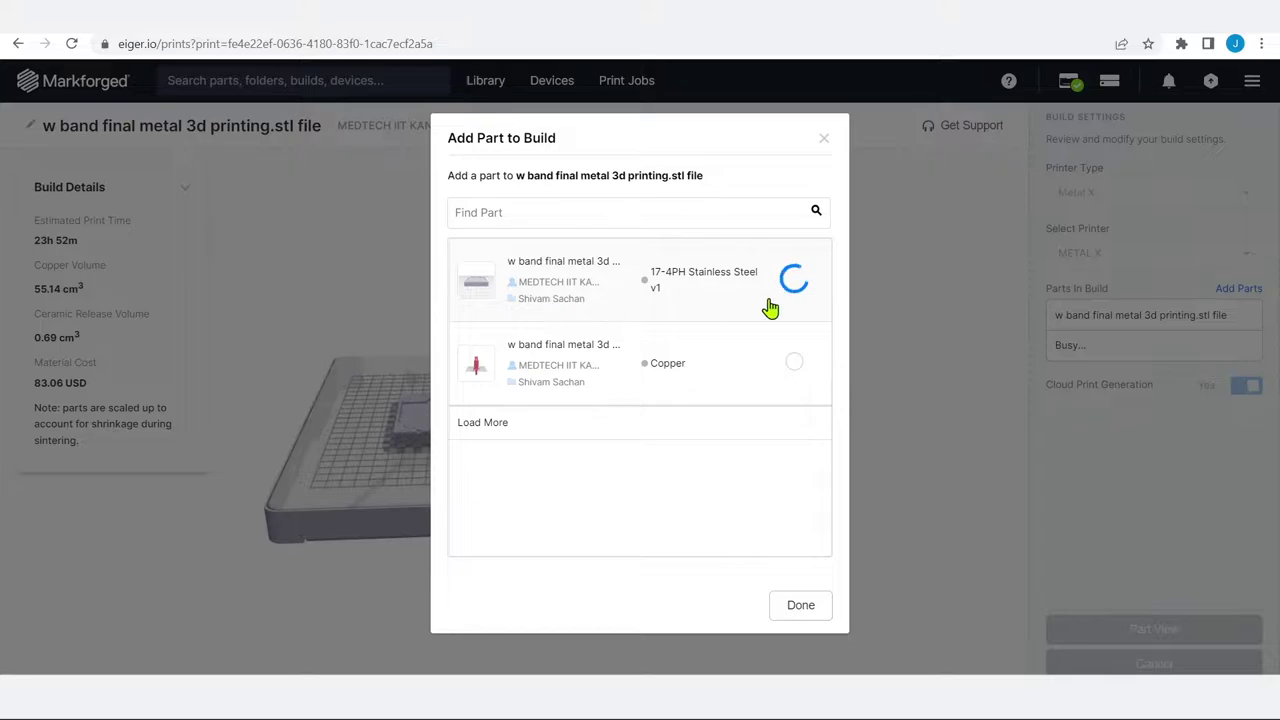
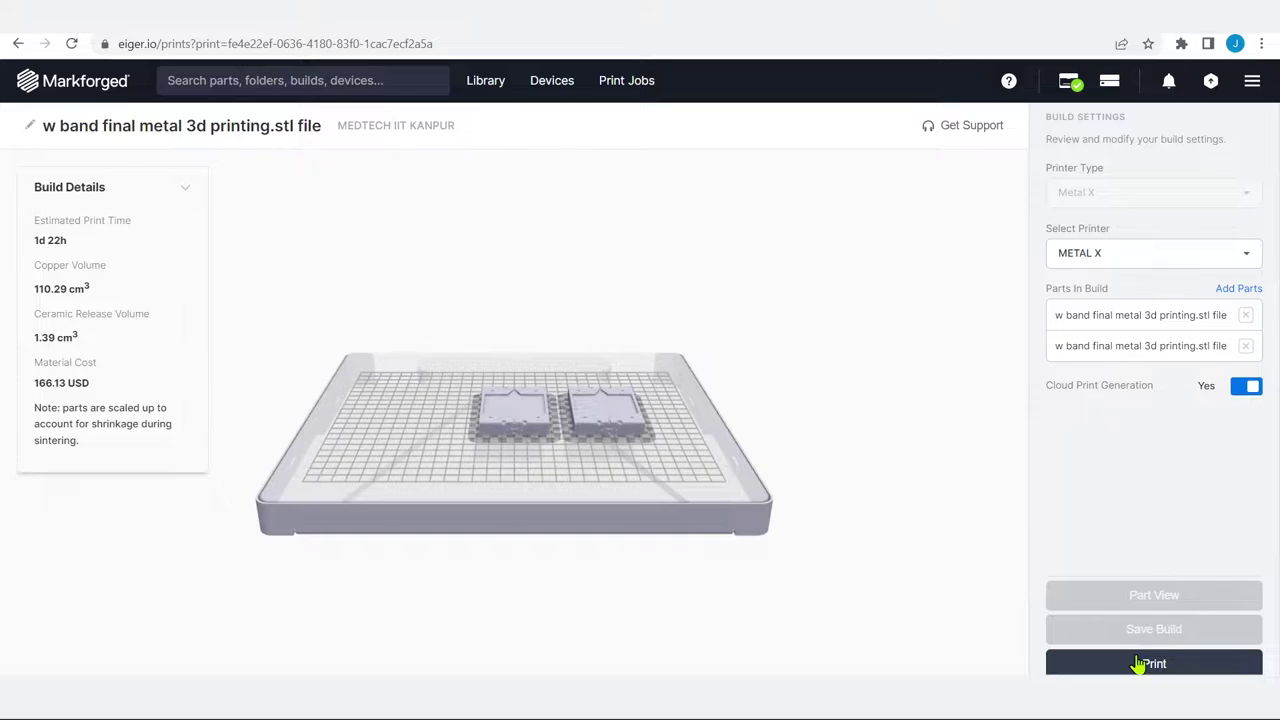
# Check the METAL X printer's status and open the full list of devices.
pyautogui.click(1070, 84)
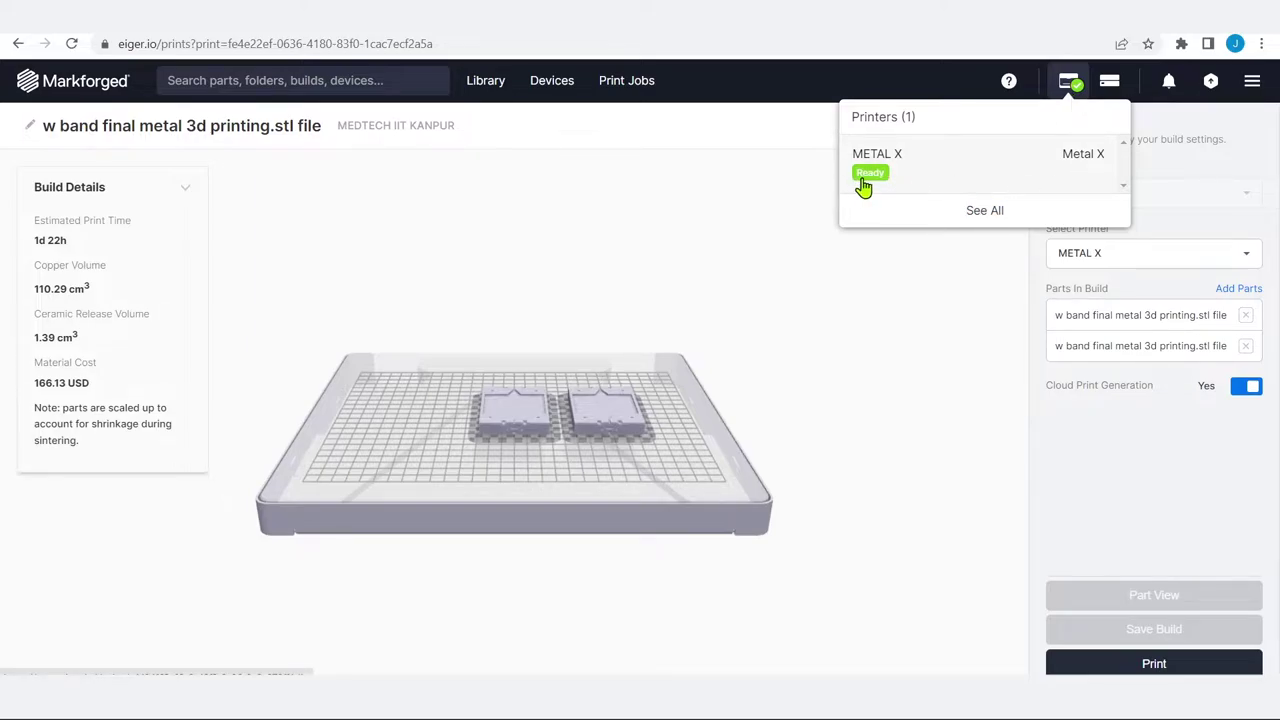
pyautogui.click(982, 226)
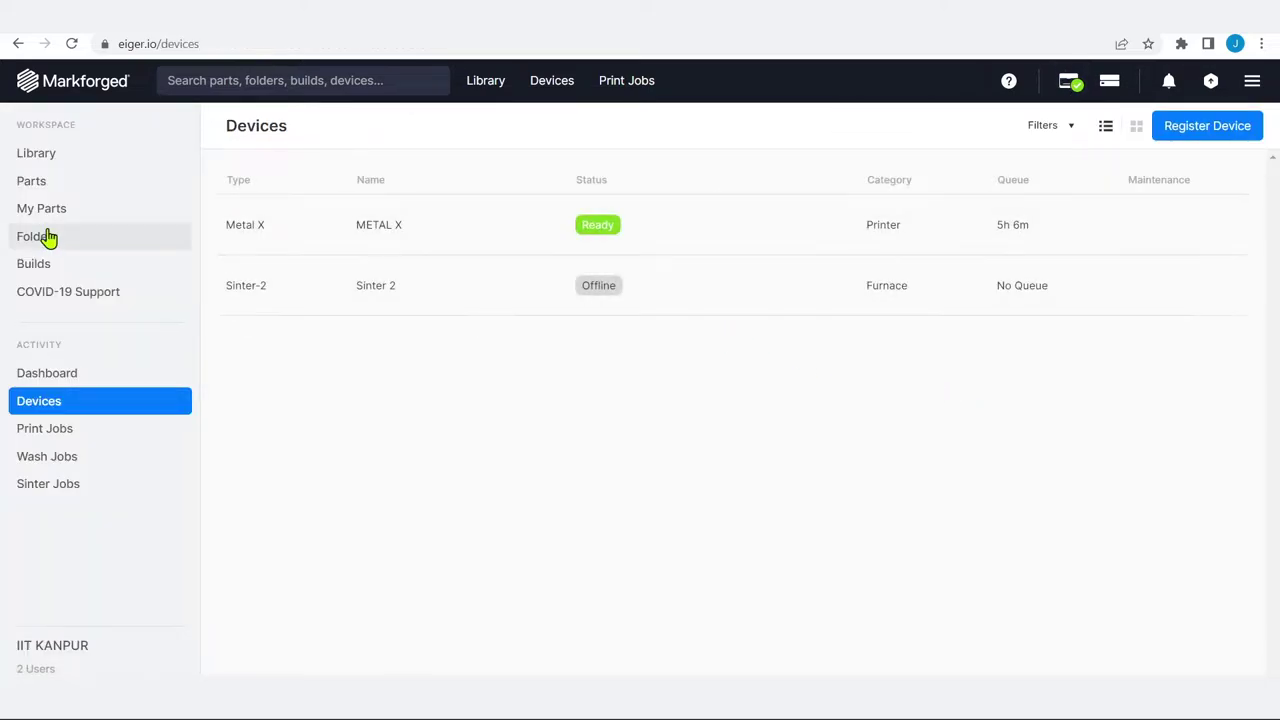
# Return to the "w band final metal 3d printing.stl file" build and open the part view of the first part in it.
pyautogui.click(18, 43)
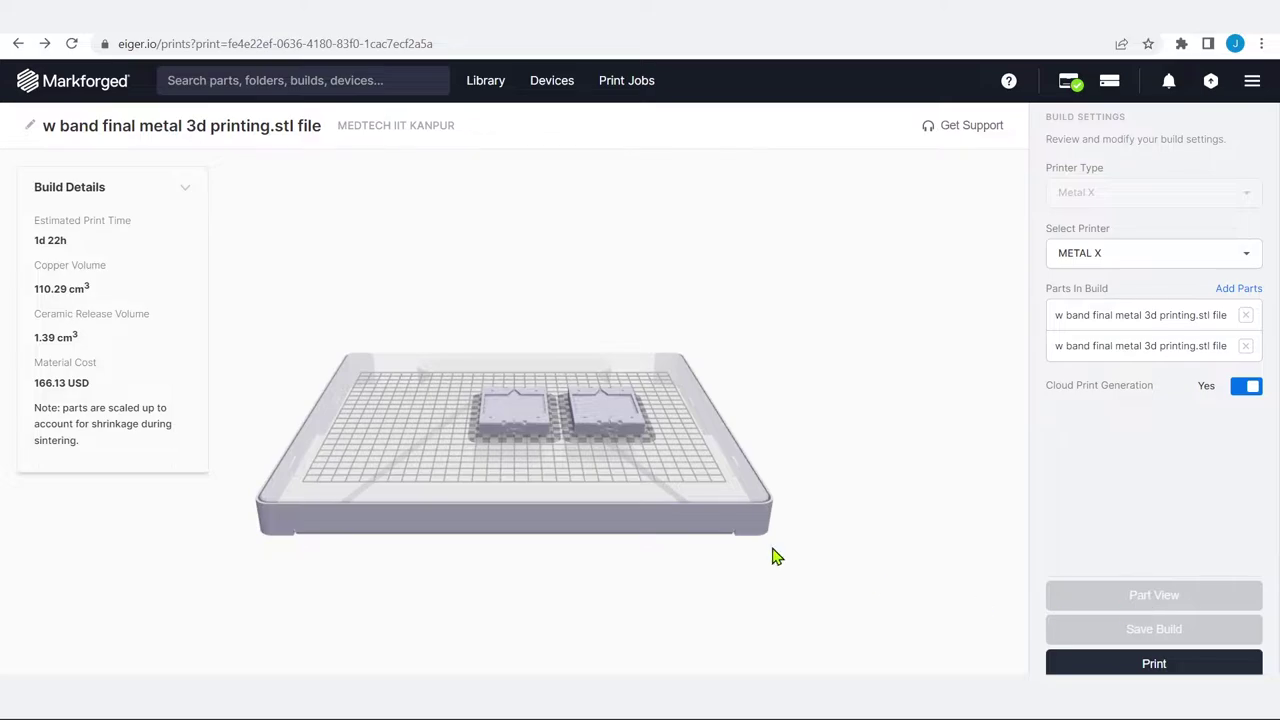
pyautogui.click(508, 430)
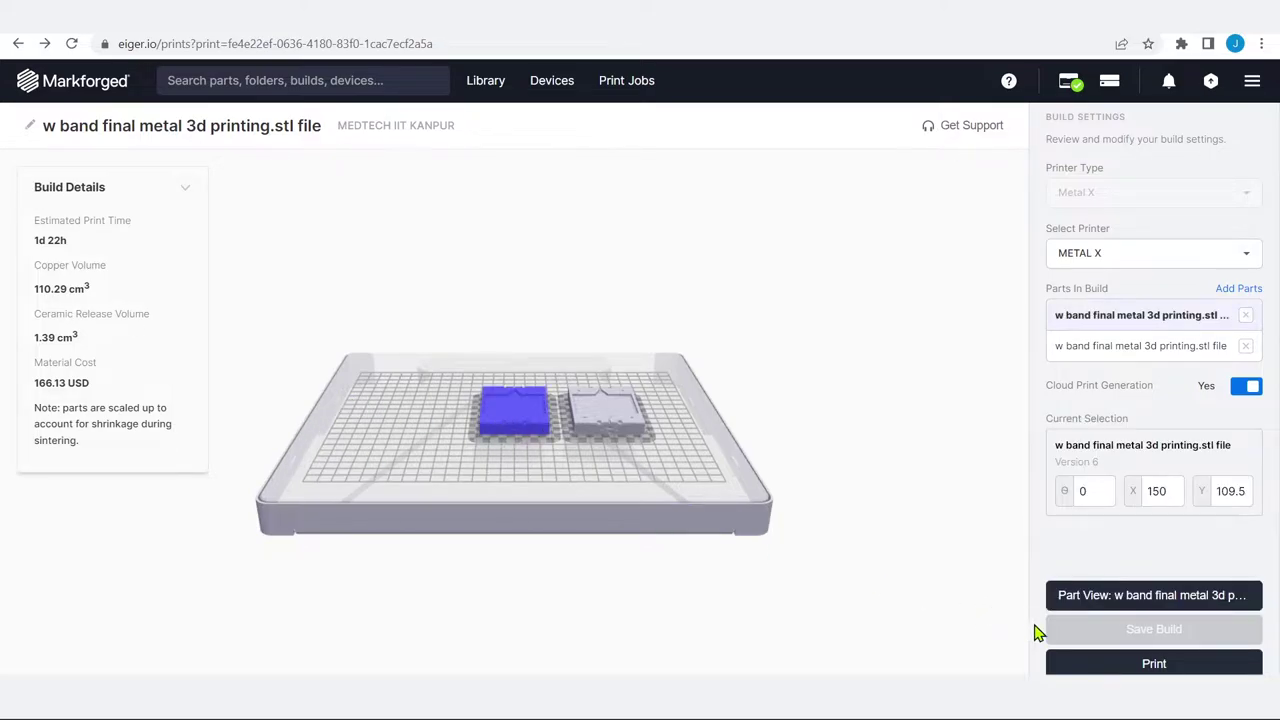
pyautogui.click(628, 422)
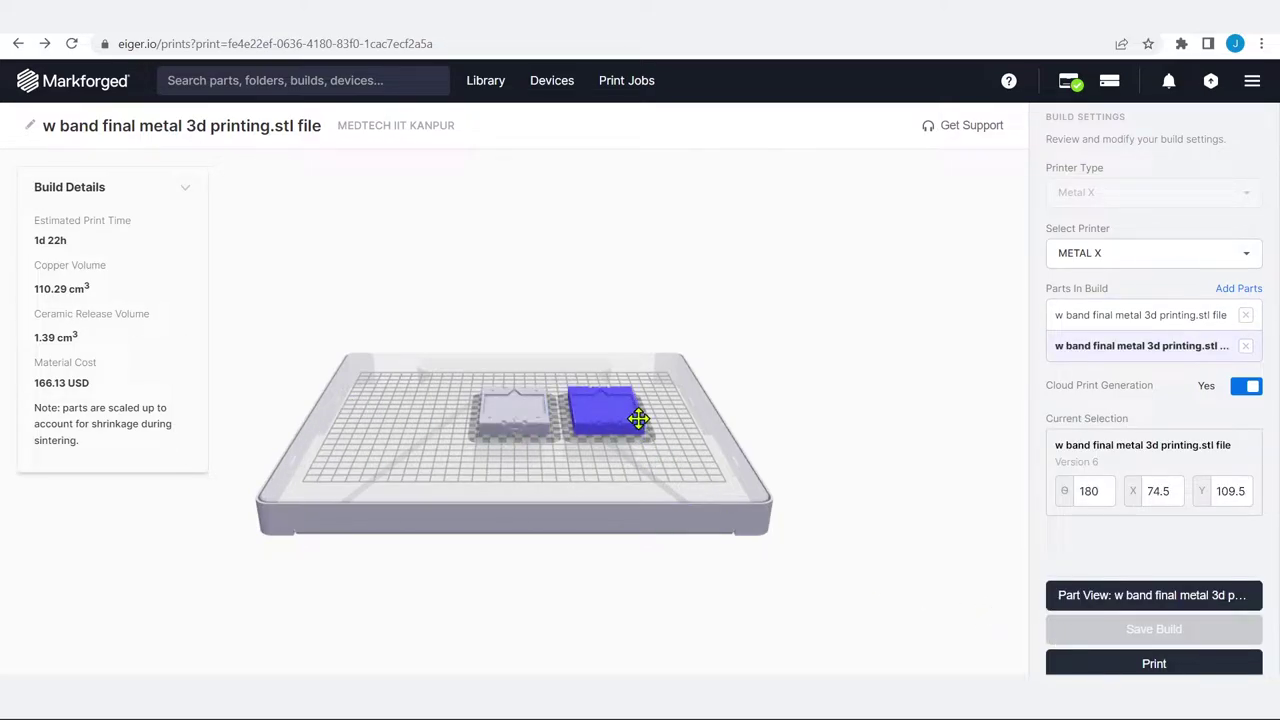
pyautogui.click(514, 432)
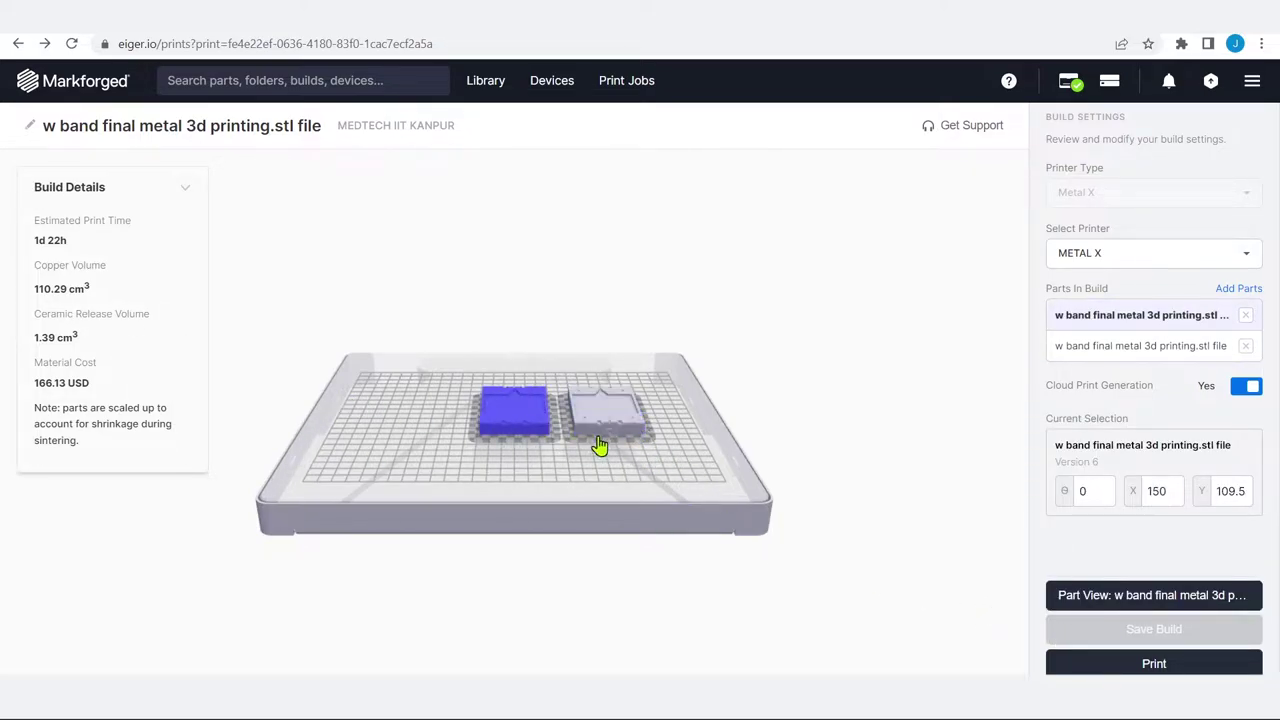
pyautogui.click(1096, 604)
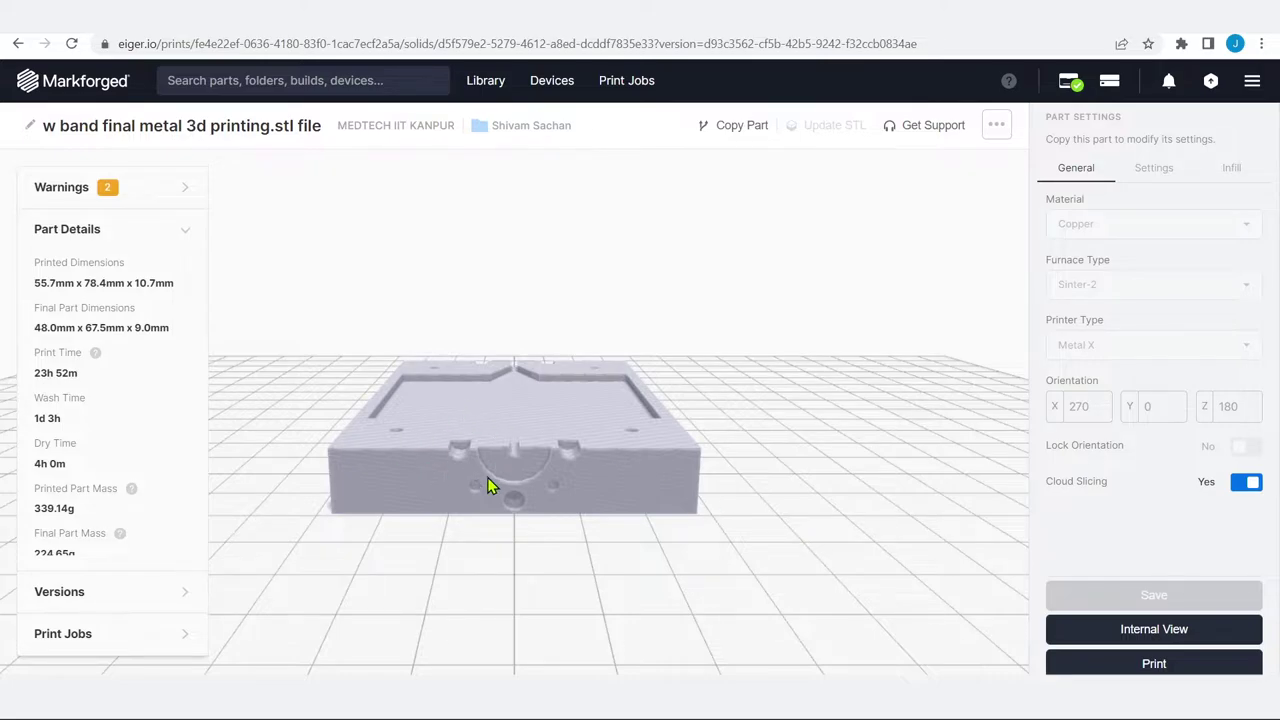
# Examine the part model up close from the front, the top and the underside, including its pocket, channels and holes.
pyautogui.scroll(5, 478, 480)
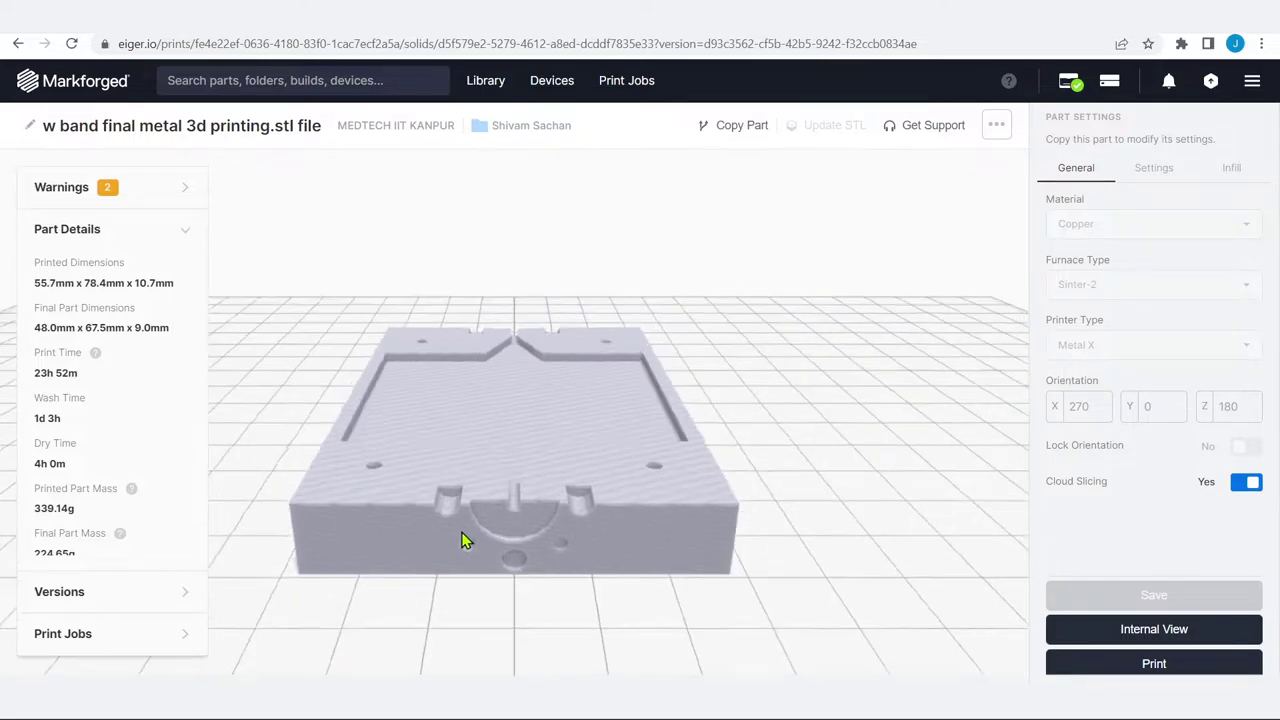
pyautogui.moveTo(462, 540)
pyautogui.mouseDown()
pyautogui.moveTo(471, 660)
pyautogui.moveTo(484, 283)
pyautogui.moveTo(471, 537)
pyautogui.mouseUp()
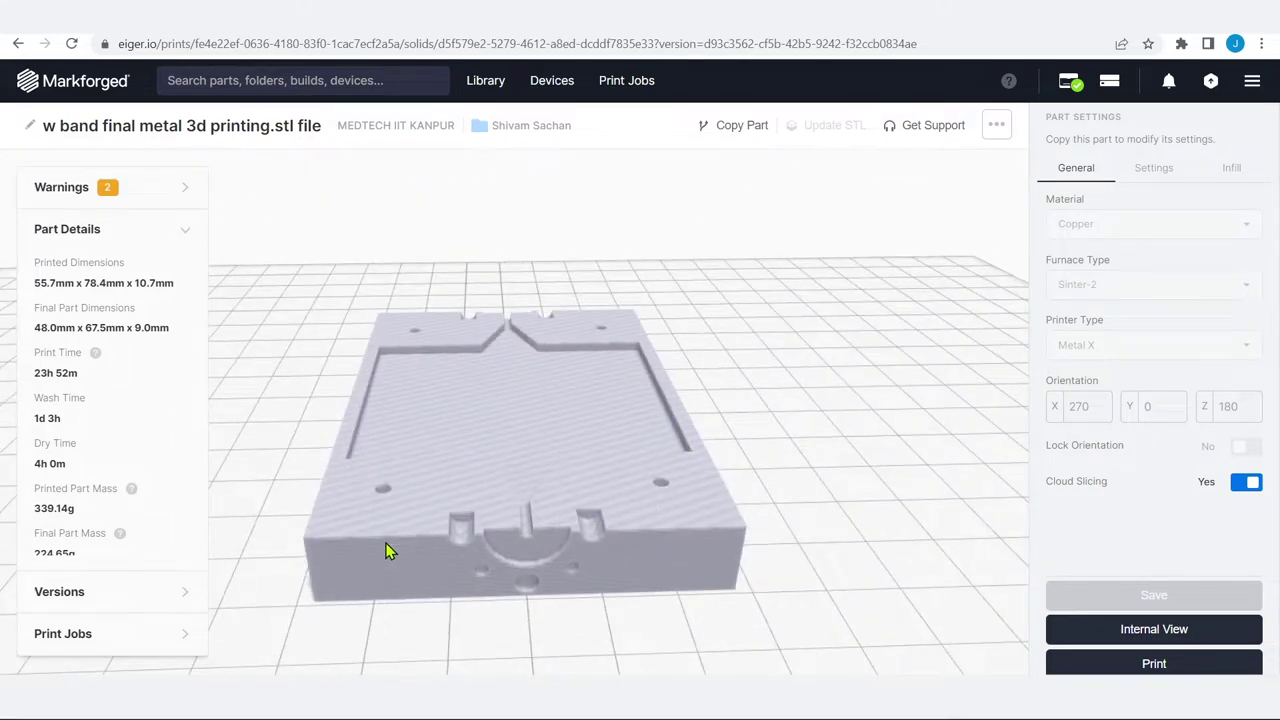
pyautogui.moveTo(377, 540); pyautogui.dragTo(458, 399)
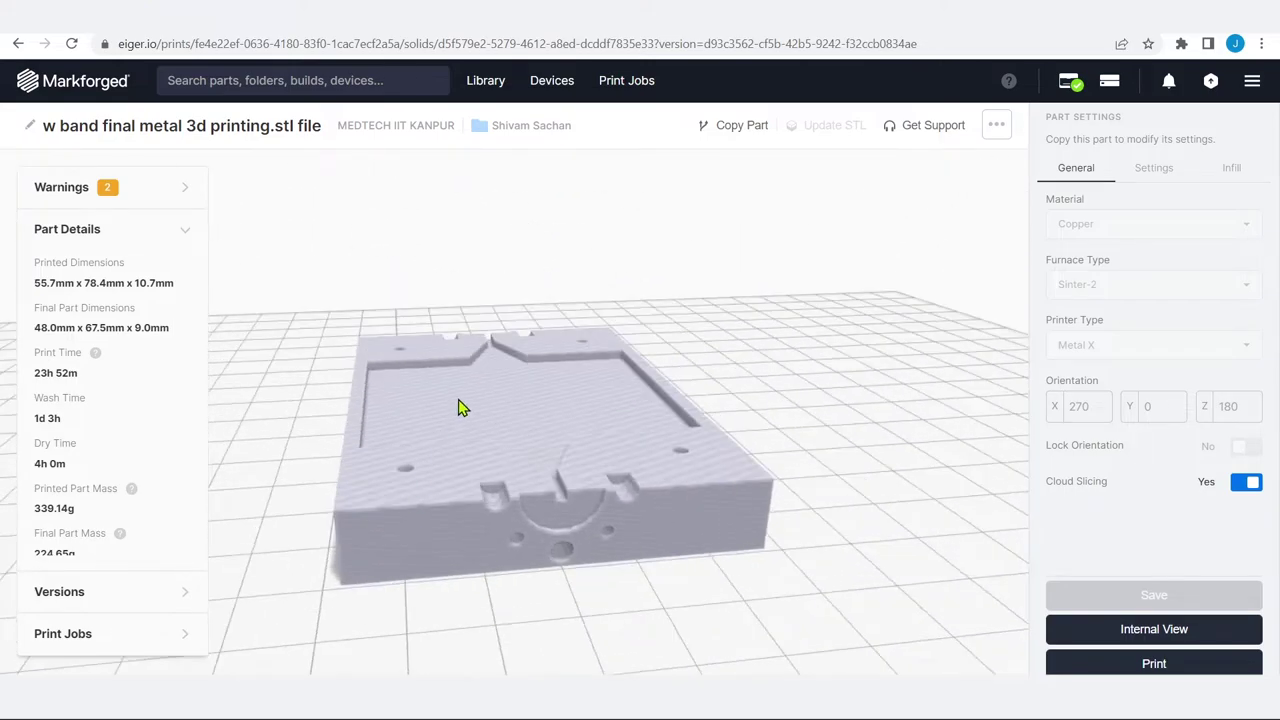
pyautogui.moveTo(471, 480)
pyautogui.mouseDown()
pyautogui.moveTo(477, 340)
pyautogui.moveTo(474, 564)
pyautogui.moveTo(474, 480)
pyautogui.mouseUp()
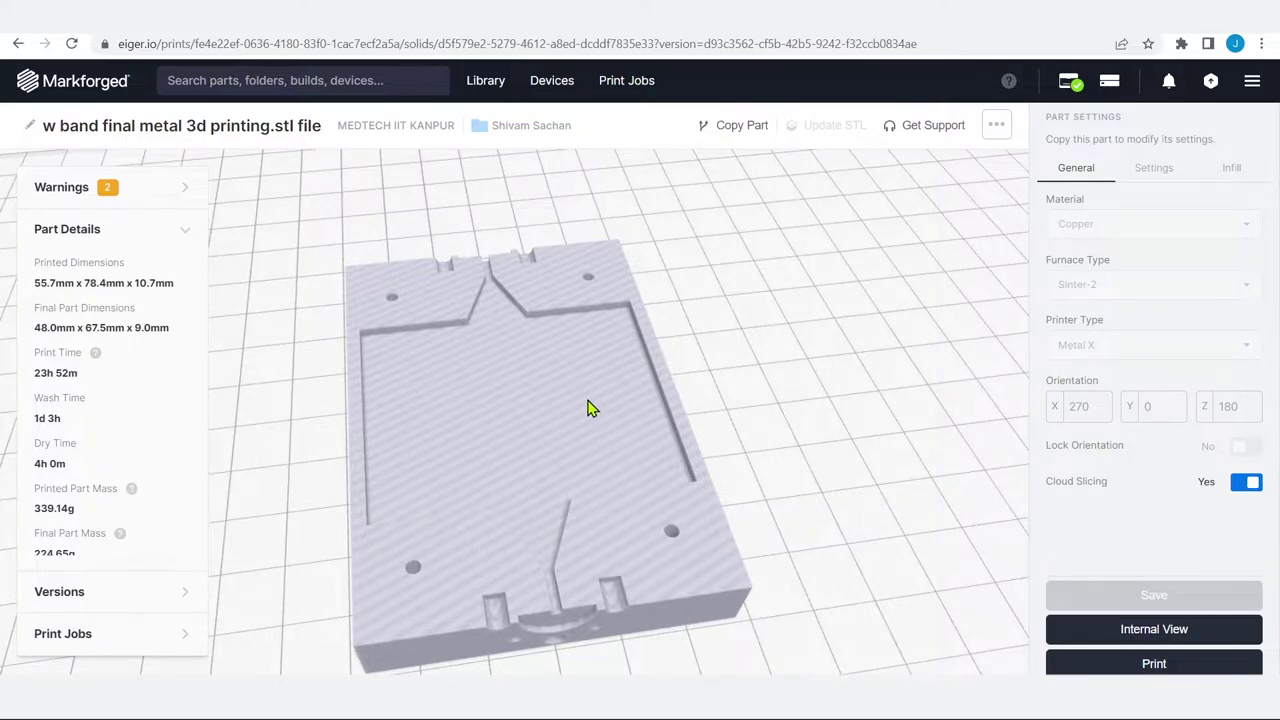
pyautogui.moveTo(574, 403); pyautogui.dragTo(577, 505)
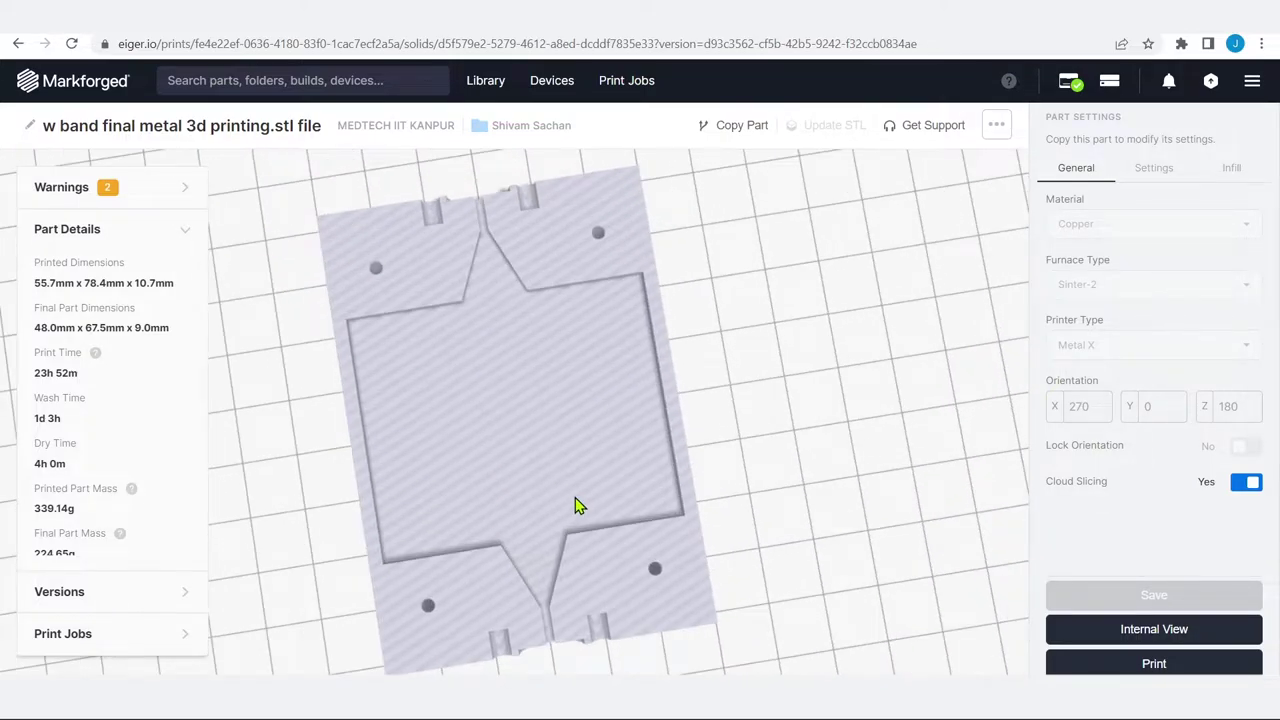
pyautogui.moveTo(566, 443); pyautogui.dragTo(563, 474)
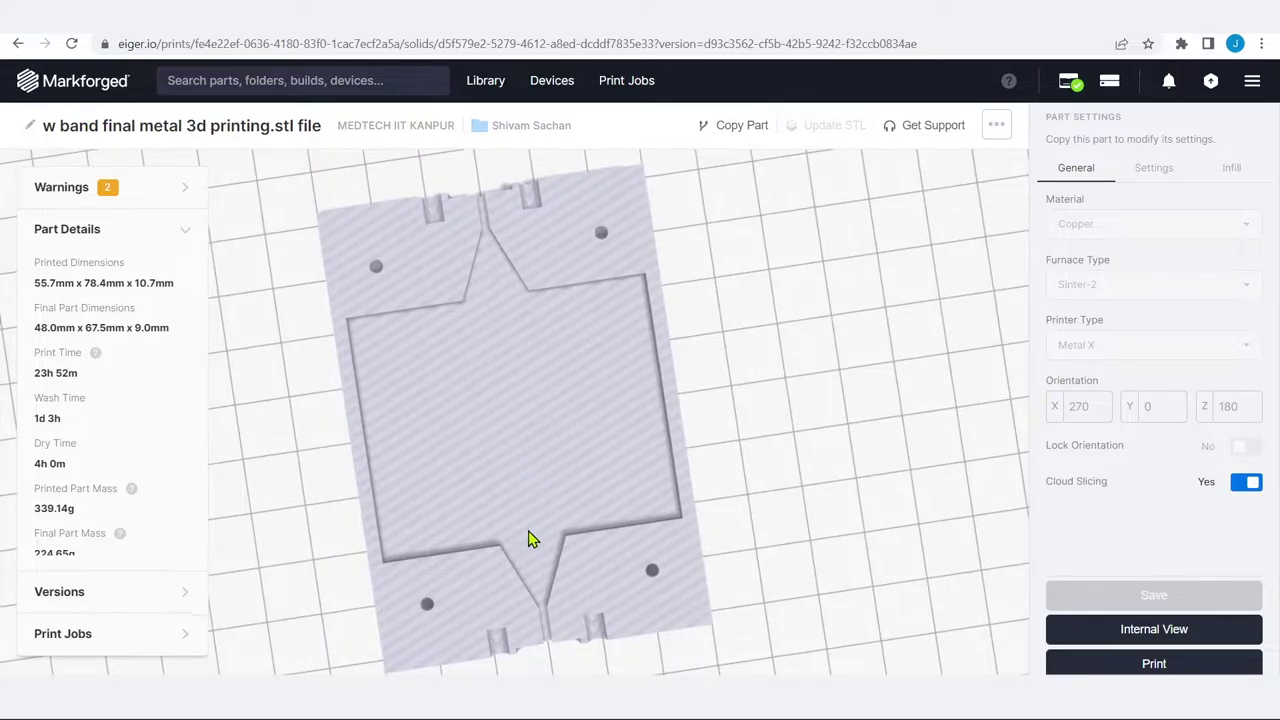
pyautogui.moveTo(530, 538); pyautogui.dragTo(486, 294)
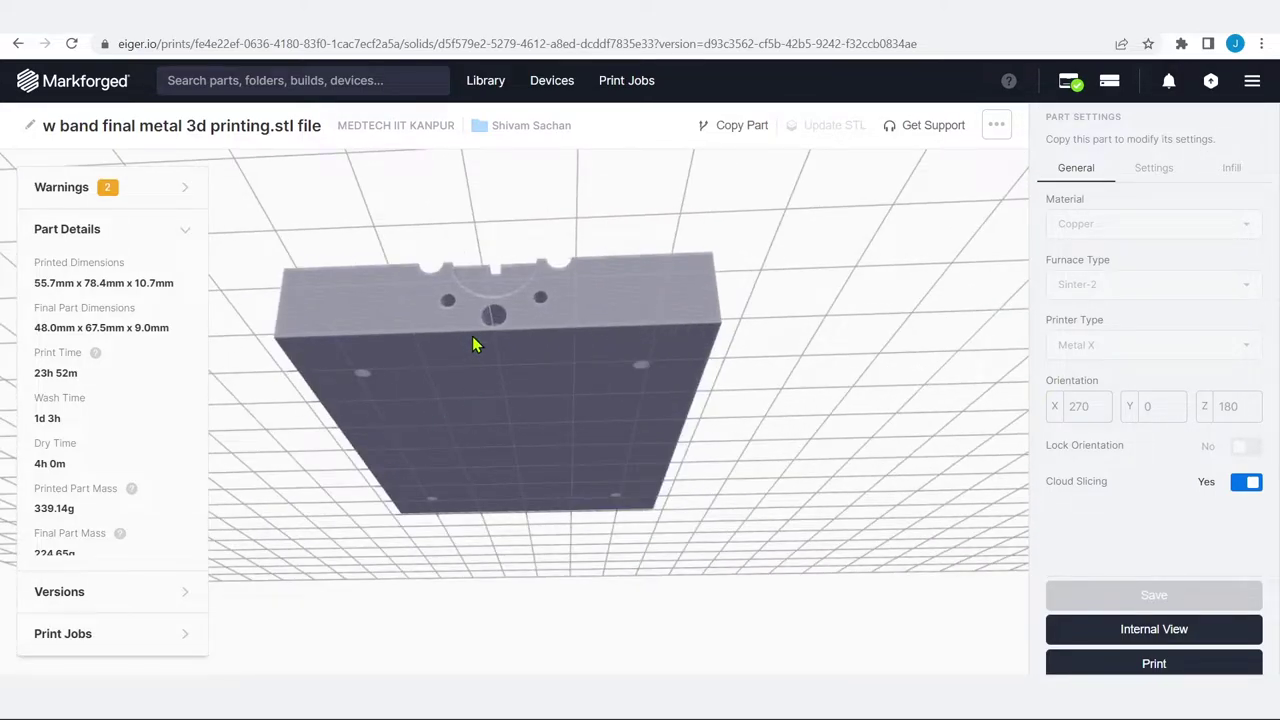
pyautogui.moveTo(474, 341); pyautogui.dragTo(522, 560)
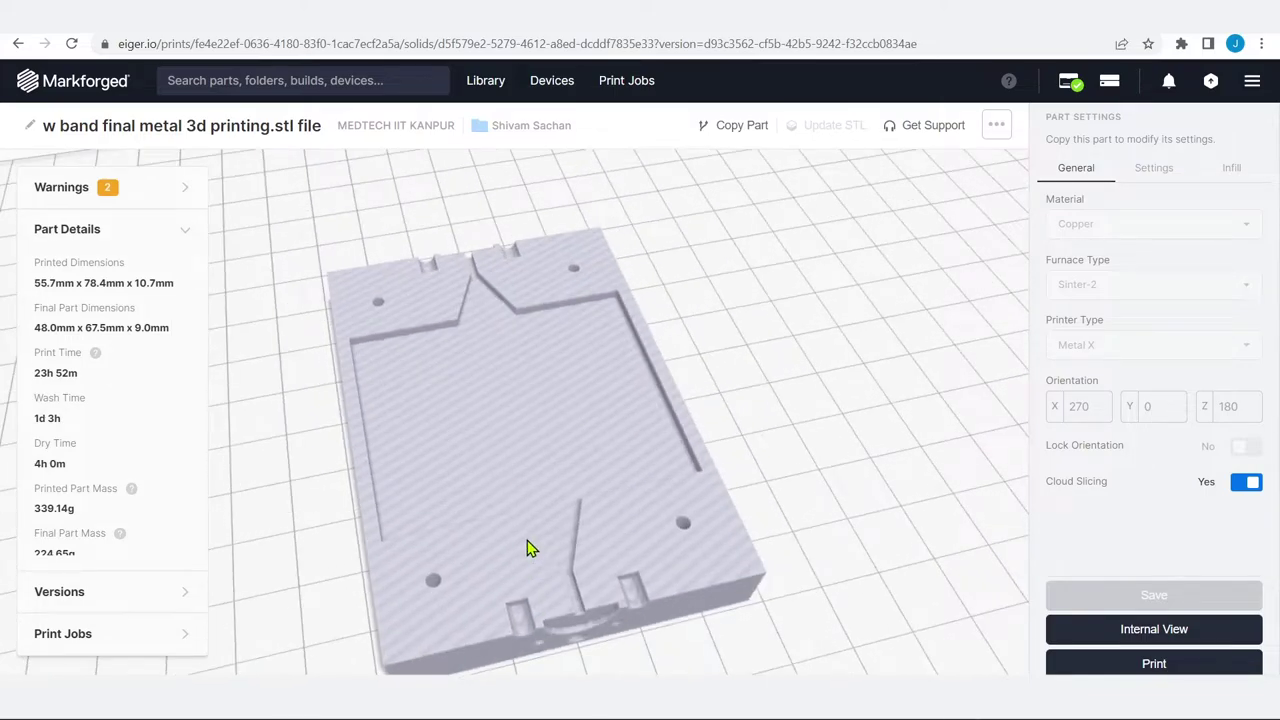
pyautogui.moveTo(536, 491); pyautogui.dragTo(521, 380)
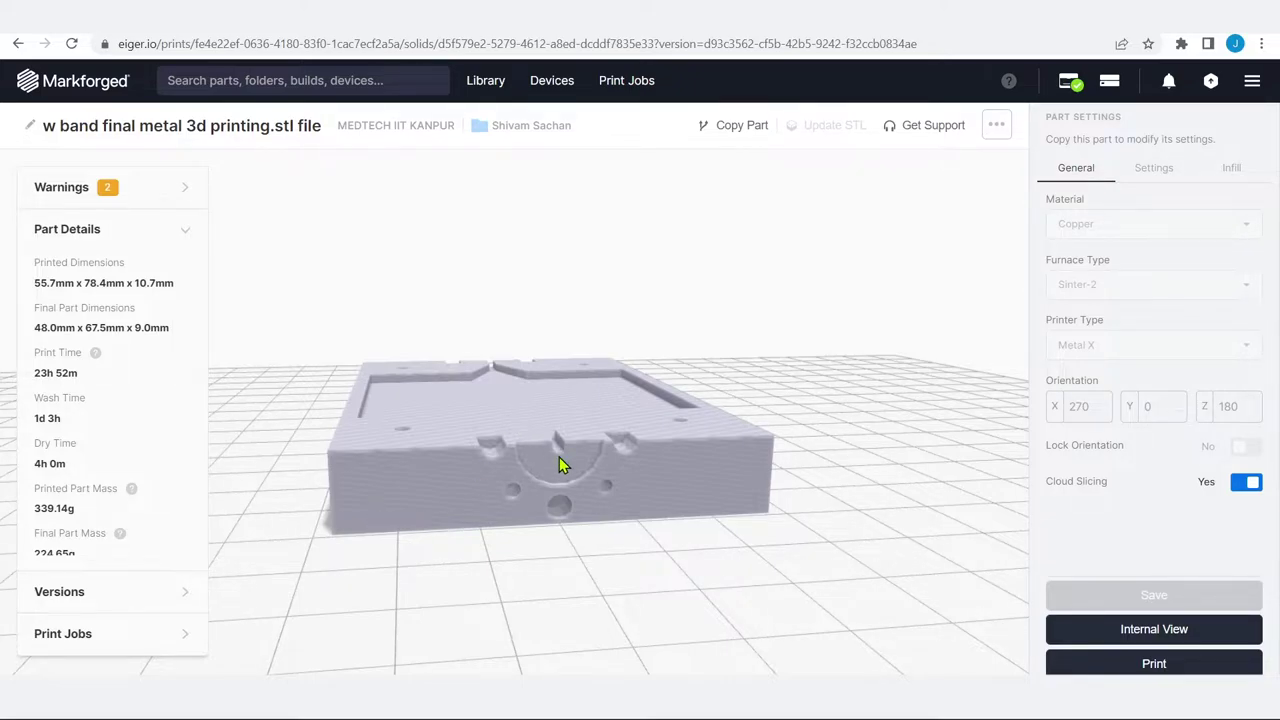
pyautogui.moveTo(556, 466); pyautogui.dragTo(545, 612)
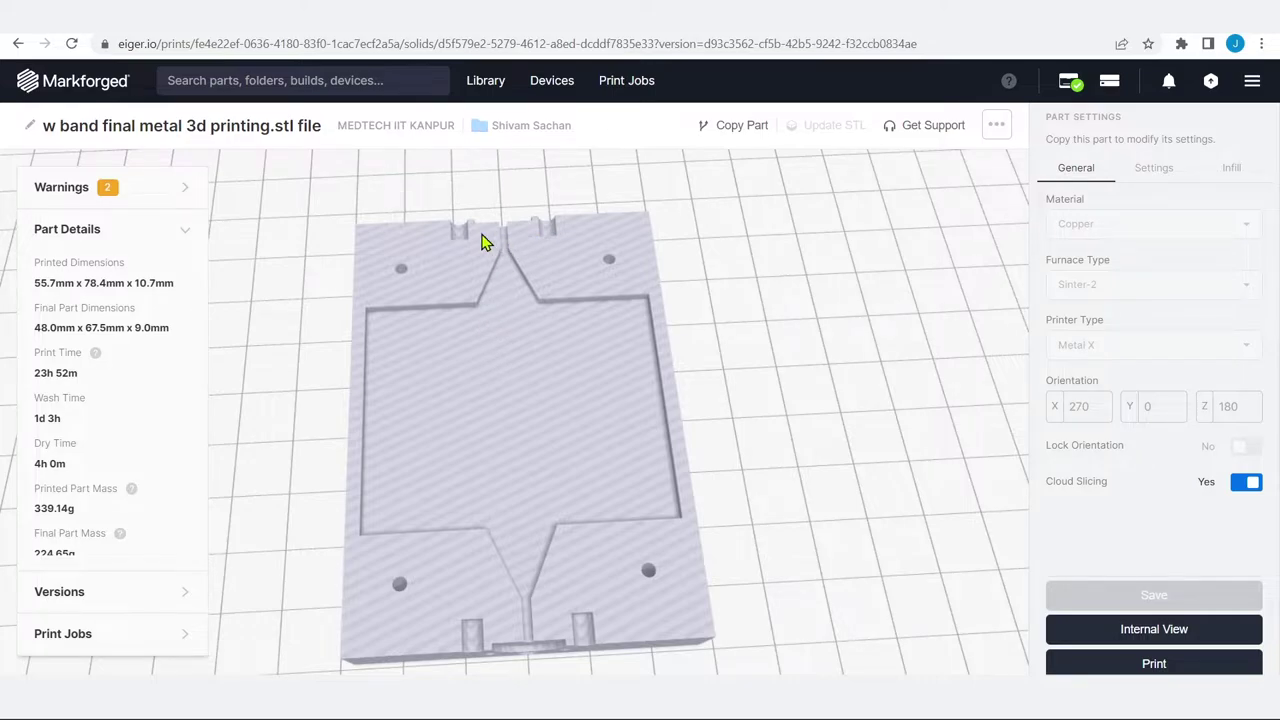
pyautogui.moveTo(510, 507); pyautogui.dragTo(514, 351)
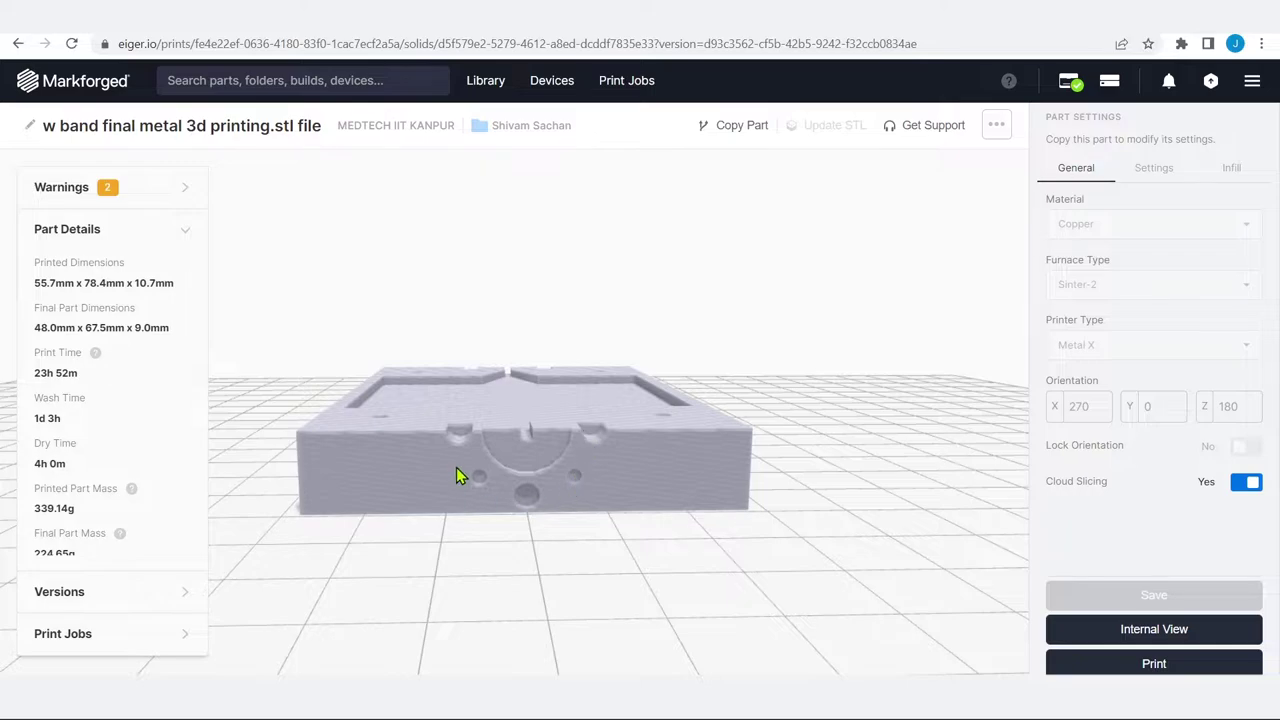
pyautogui.moveTo(517, 429); pyautogui.dragTo(521, 530)
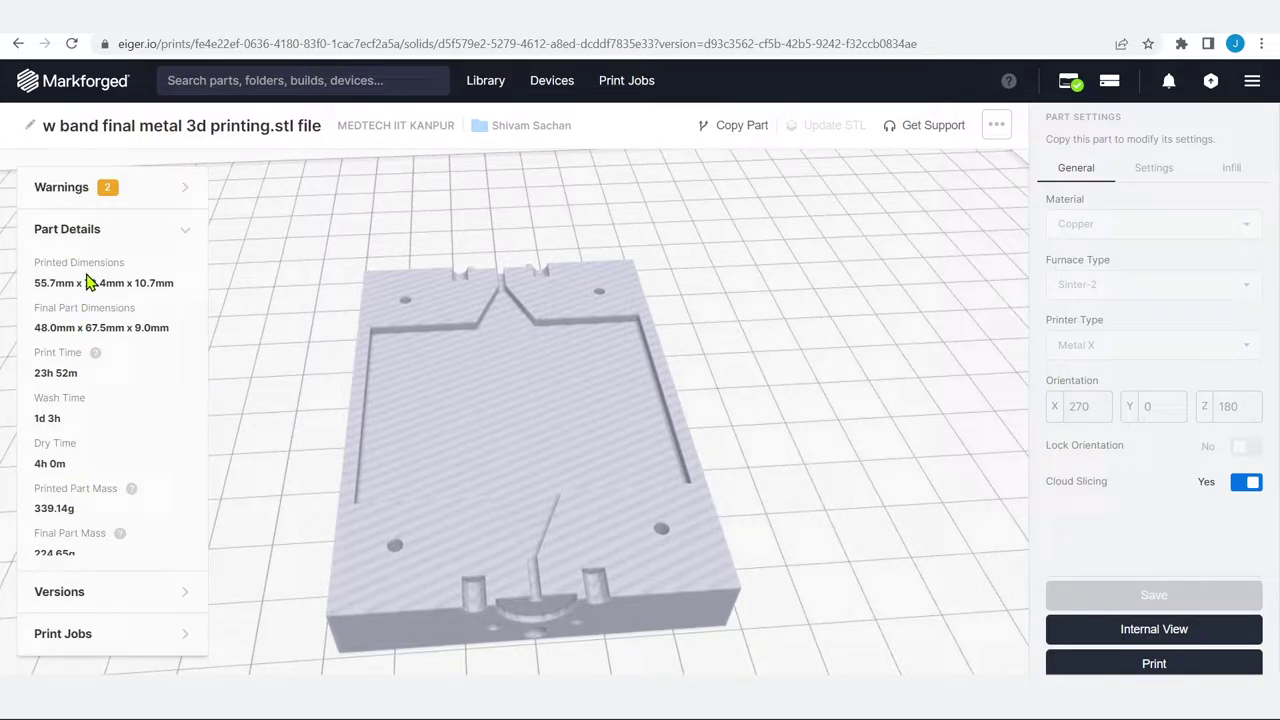
# Read the part's warnings and go through all its part details, from printed dimensions to material cost.
pyautogui.click(95, 199)
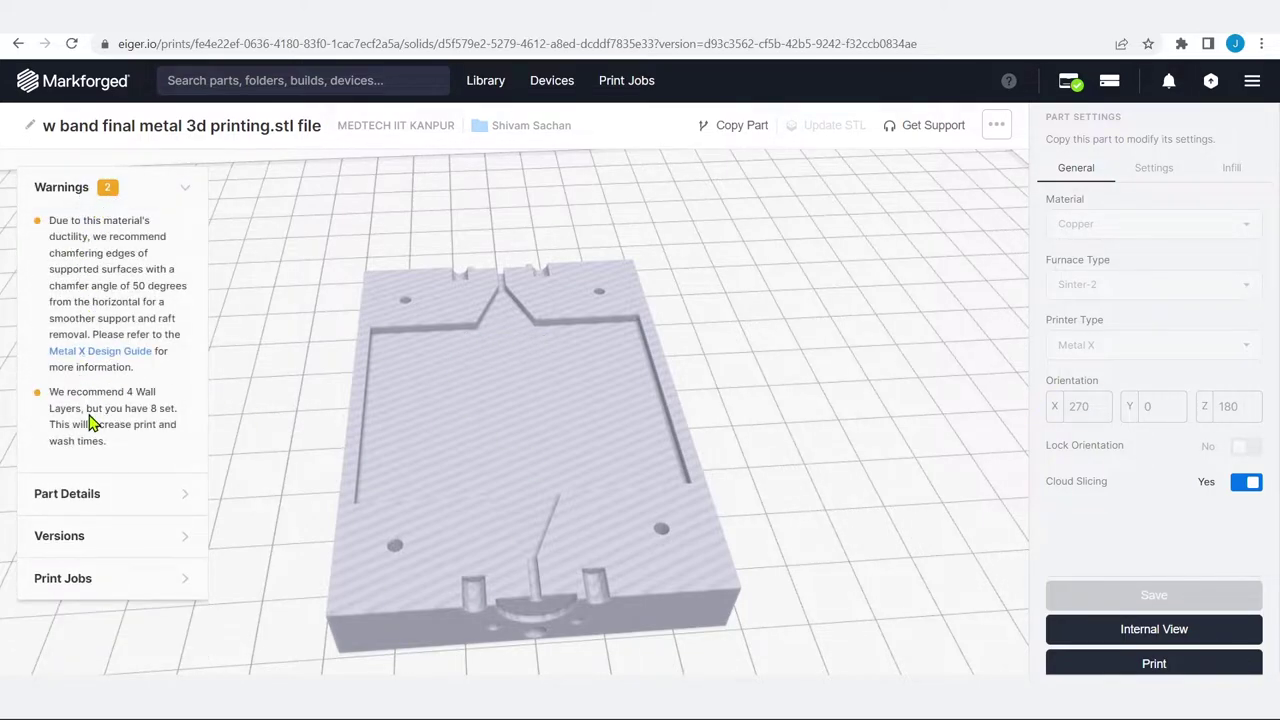
pyautogui.click(110, 196)
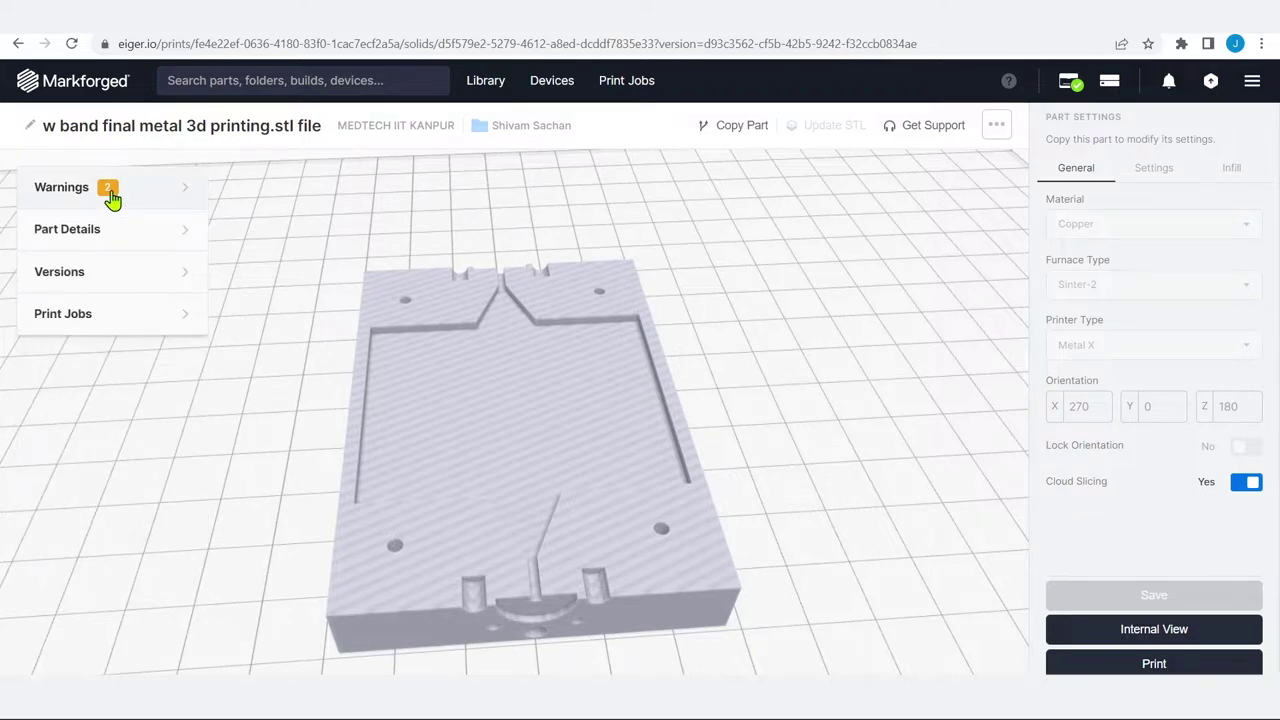
pyautogui.click(112, 234)
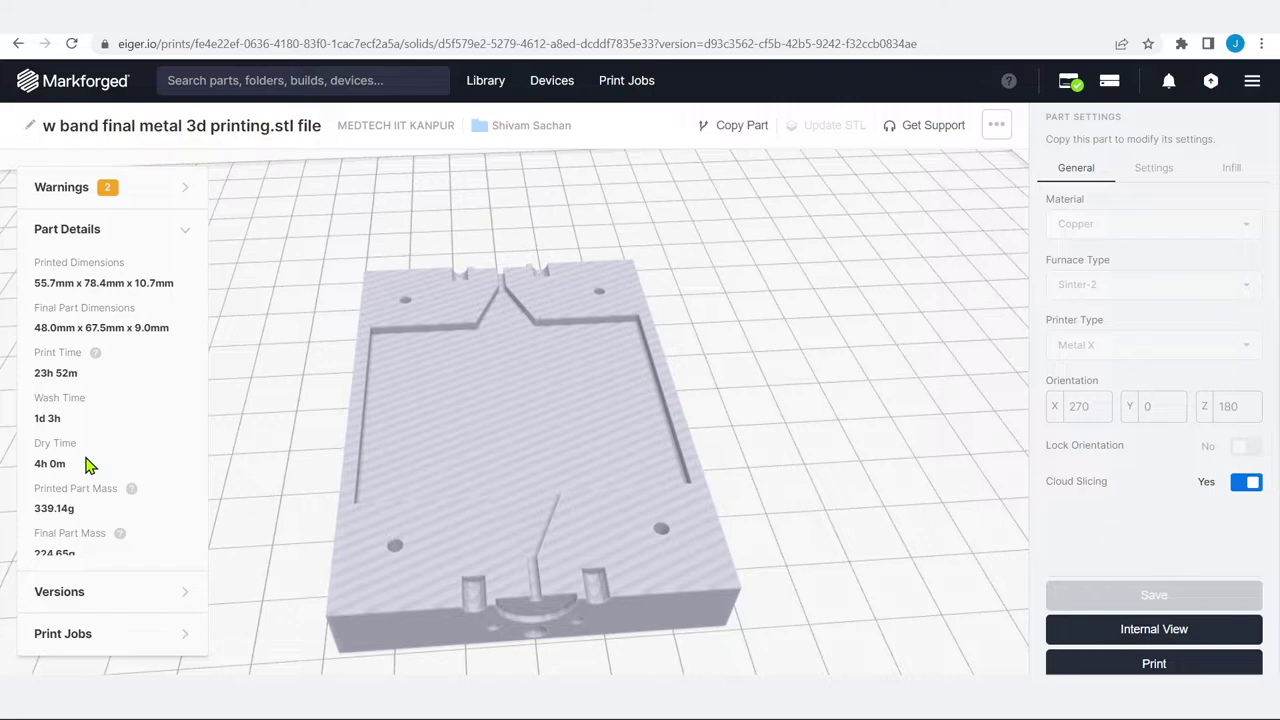
pyautogui.scroll(-2, 85, 463)
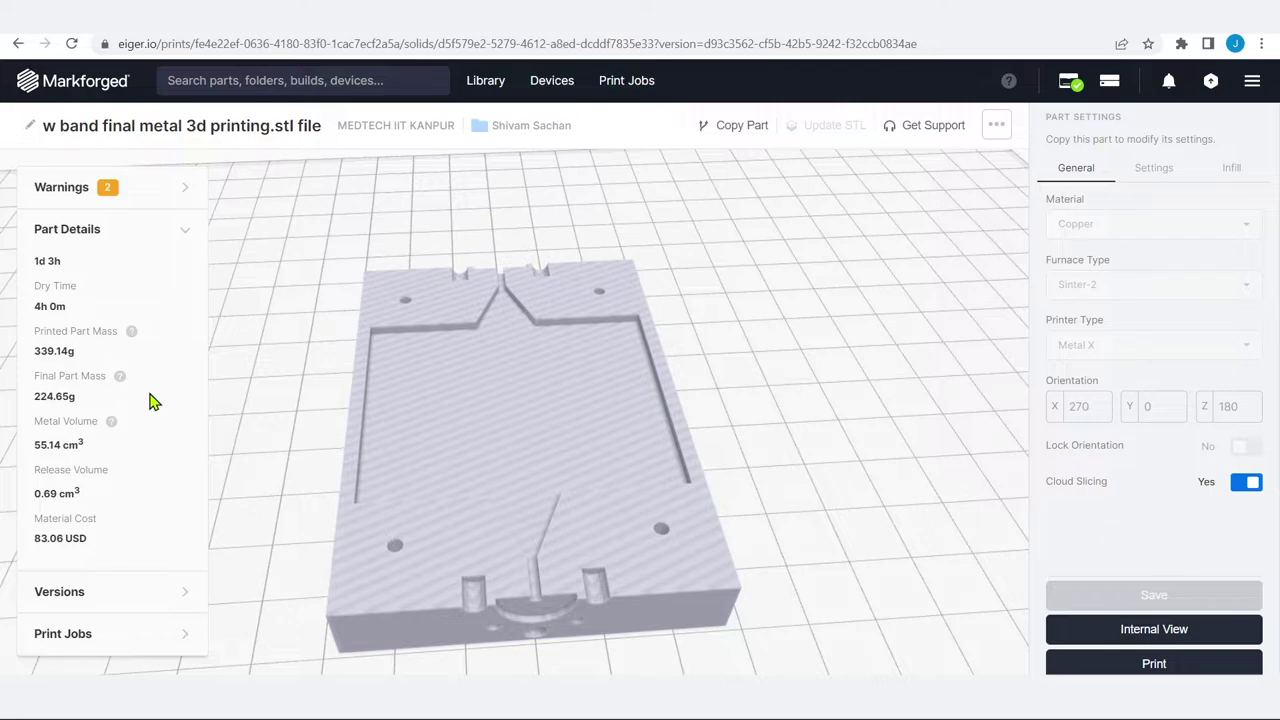
pyautogui.scroll(2, 150, 403)
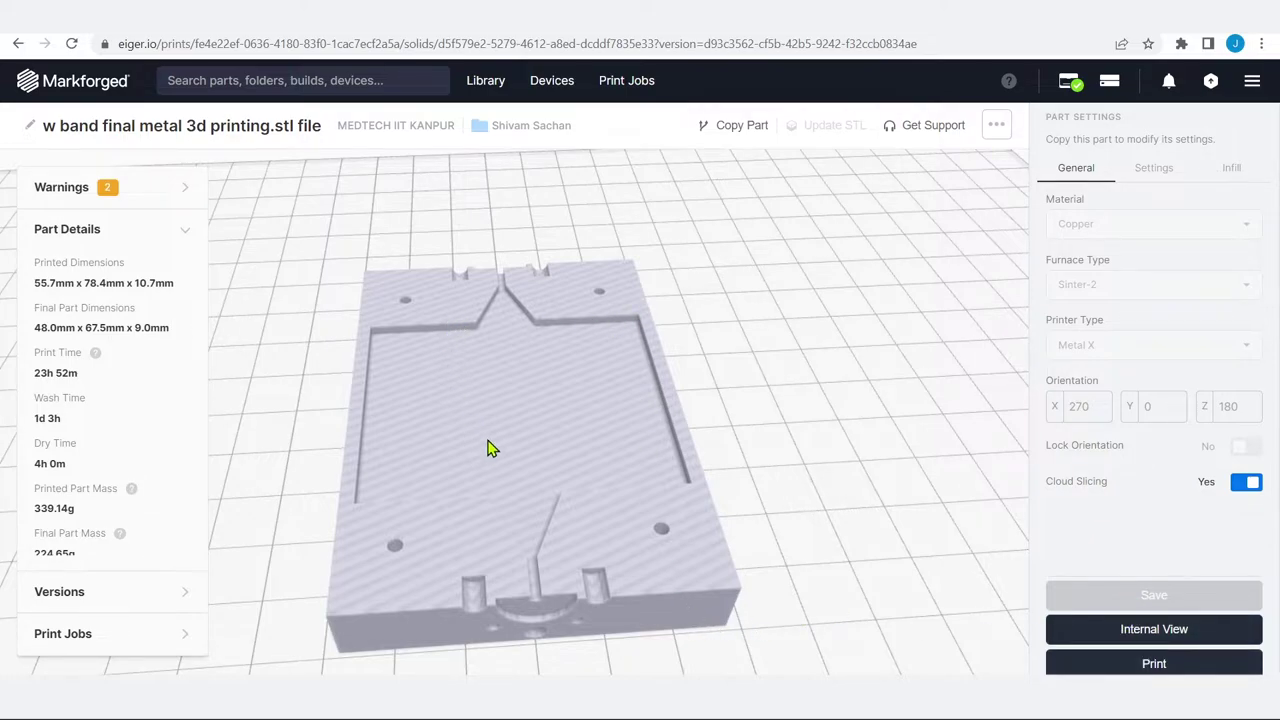
# Inspect the part's supports, release layer and raft from several angles in the 3D internal view, and return to the part view.
pyautogui.click(1130, 638)
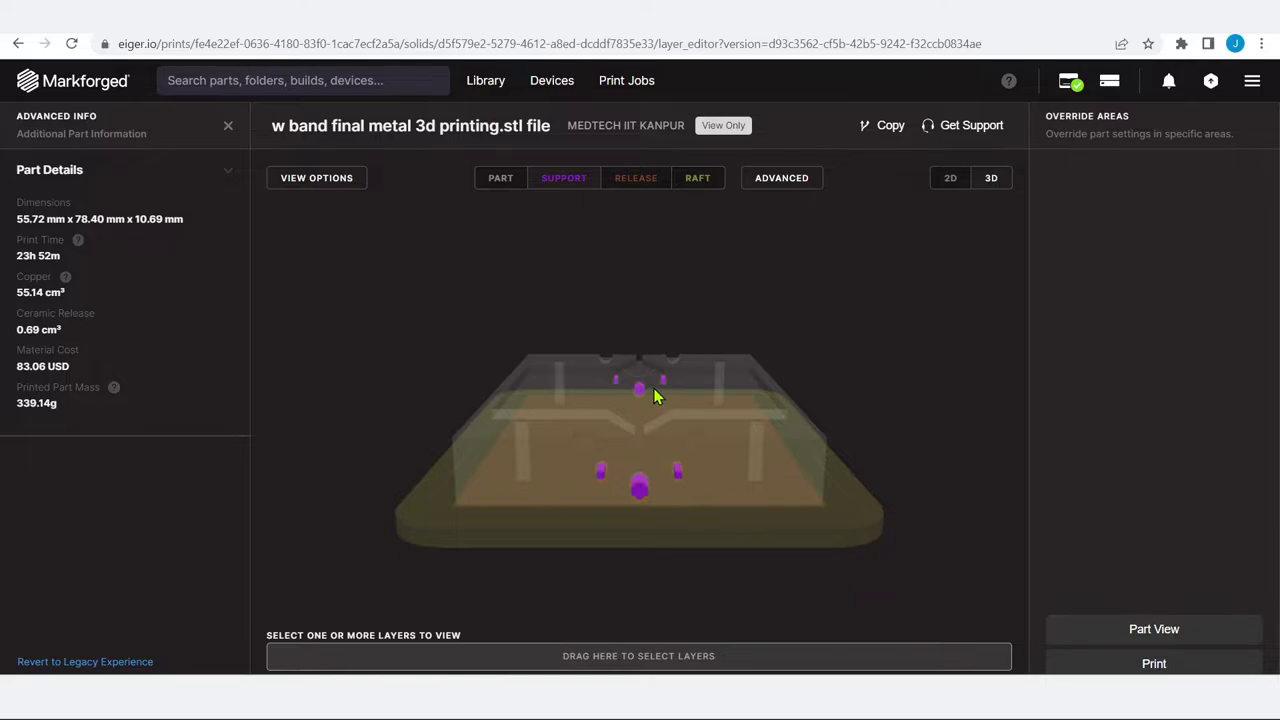
pyautogui.moveTo(655, 397); pyautogui.dragTo(643, 551)
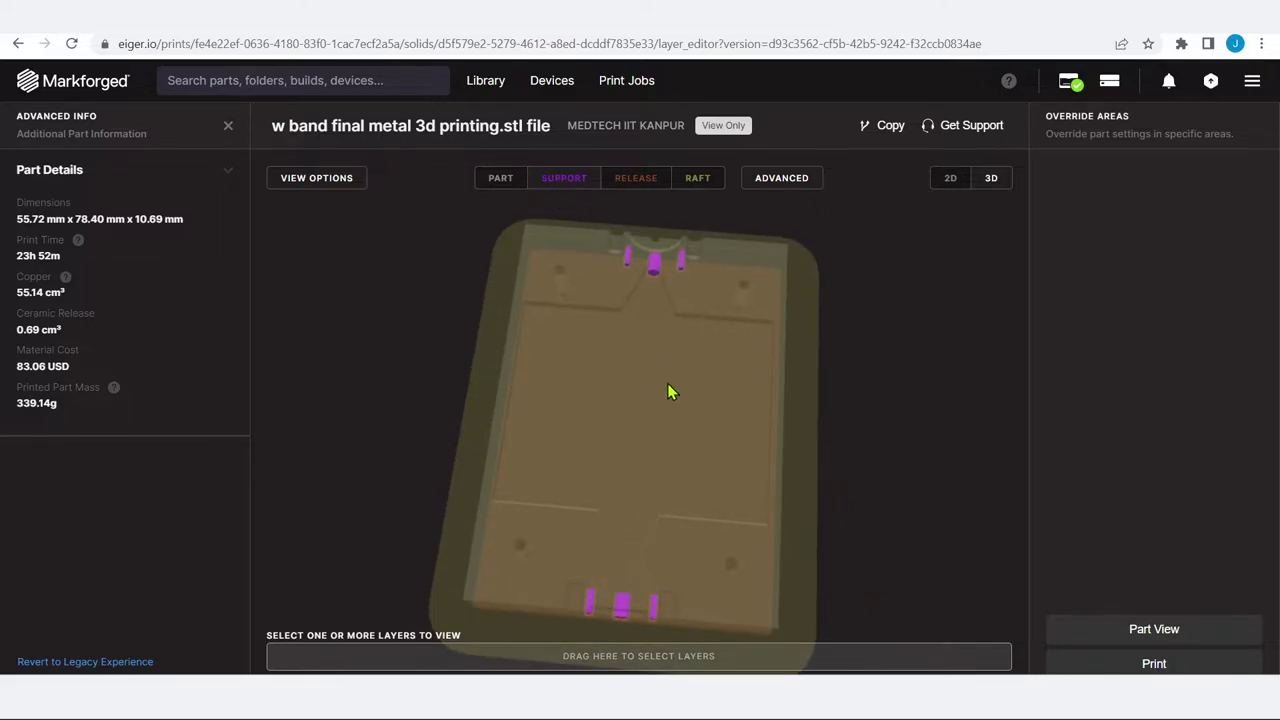
pyautogui.moveTo(660, 520); pyautogui.dragTo(666, 371)
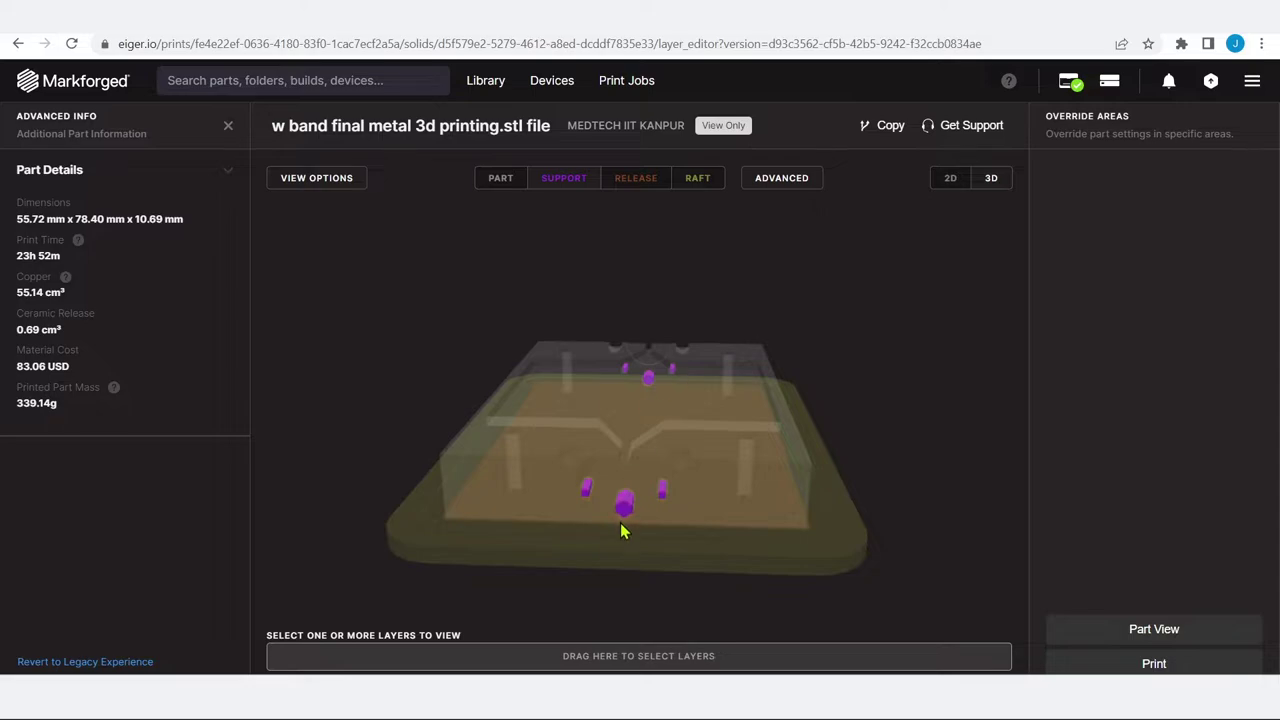
pyautogui.moveTo(809, 514); pyautogui.dragTo(772, 453)
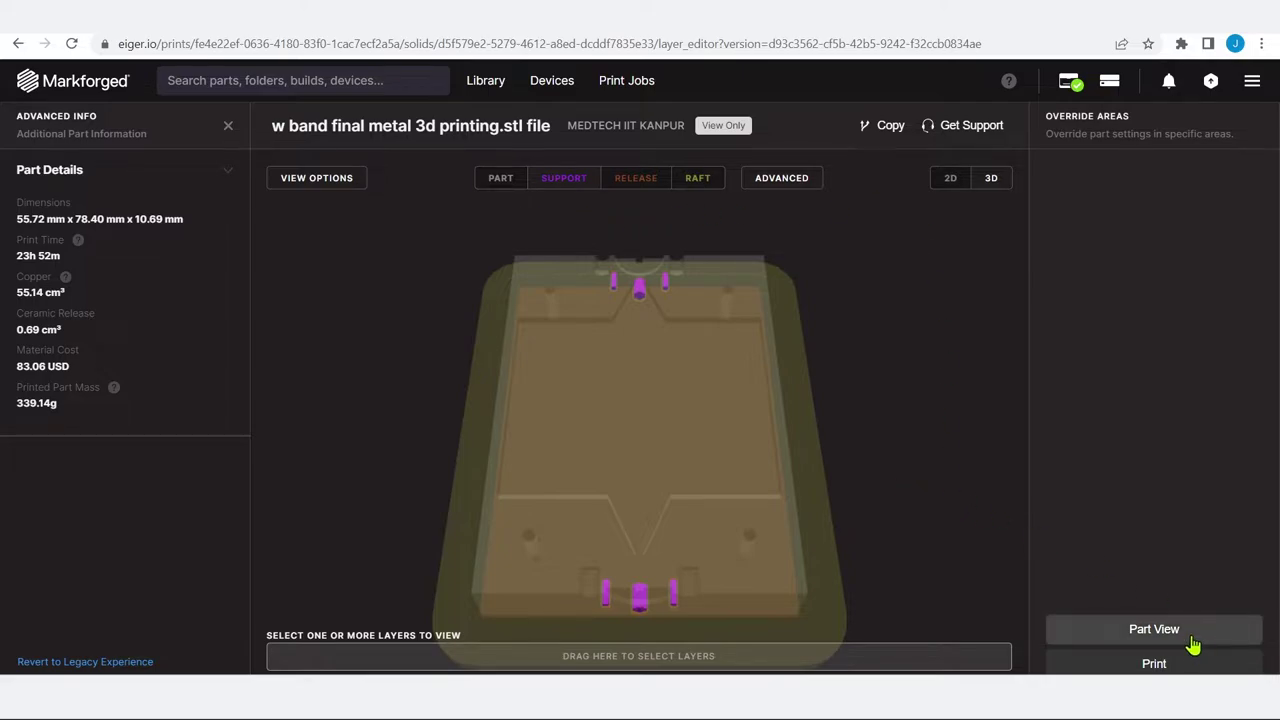
pyautogui.click(1154, 629)
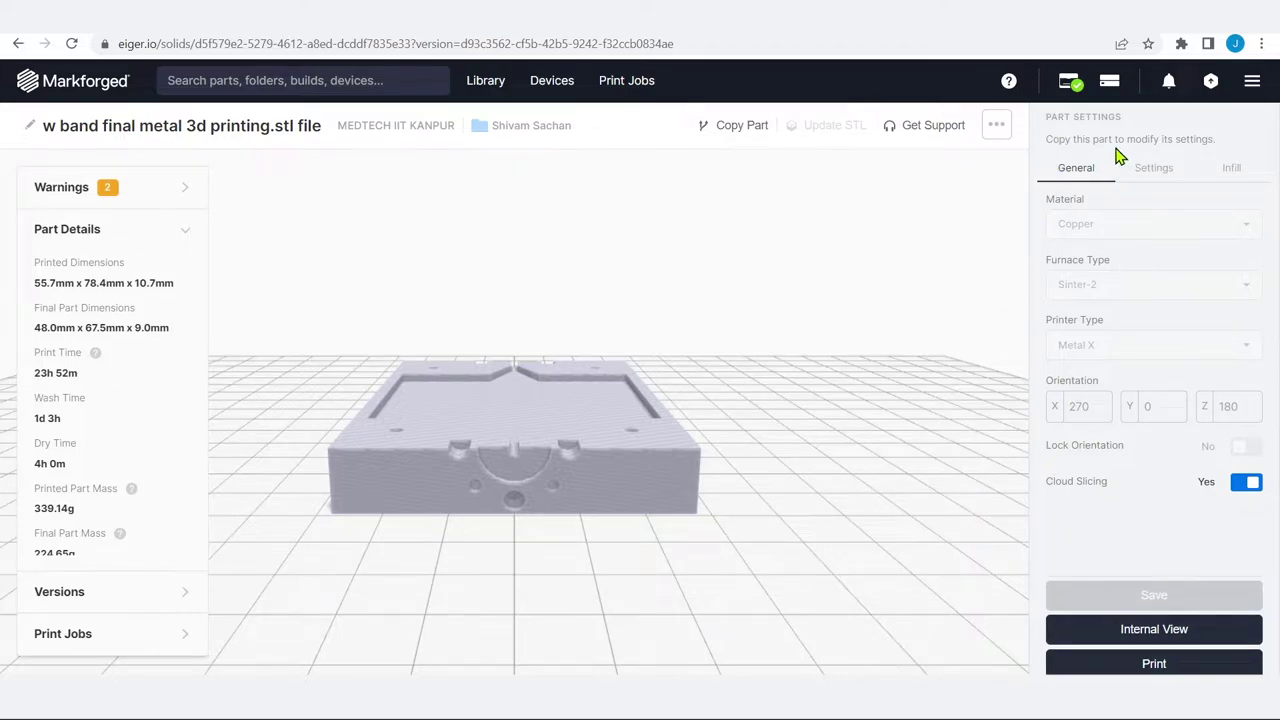
# Review the METAL X printer's controls, status, print queue and print history, and go back to the part opened from the build.
pyautogui.click(1068, 82)
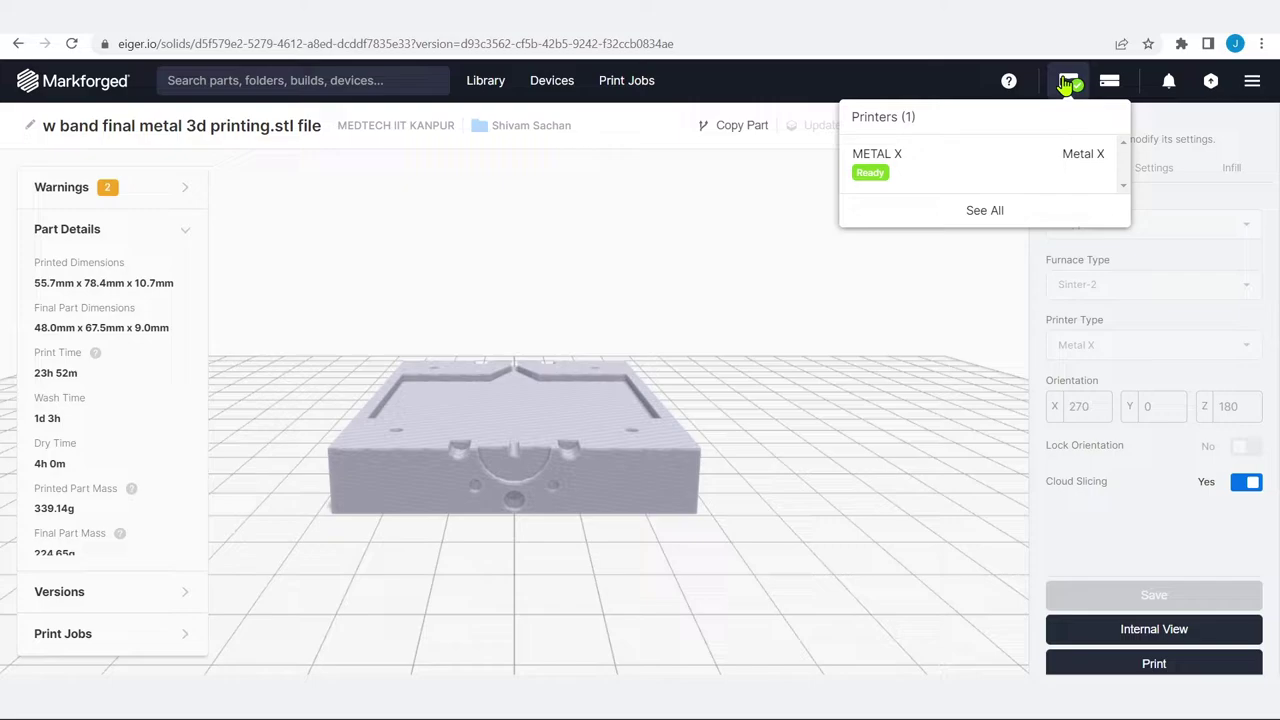
pyautogui.click(928, 177)
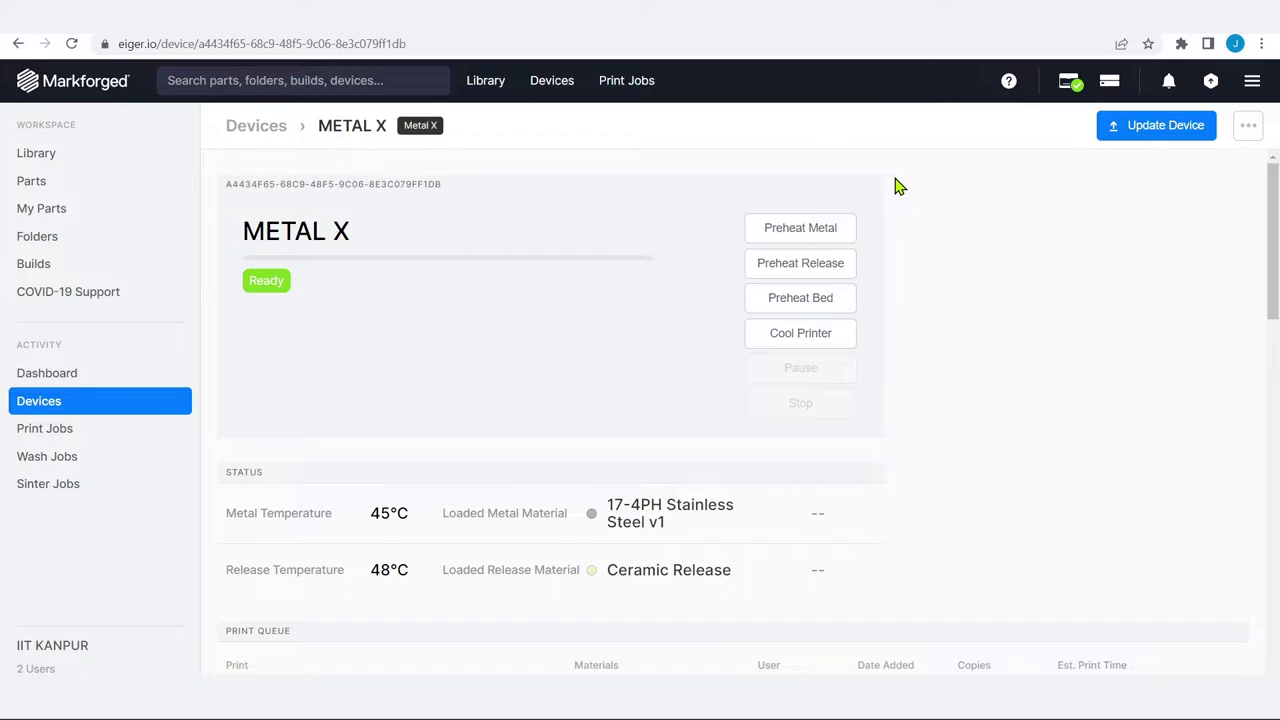
pyautogui.scroll(-3, 897, 186)
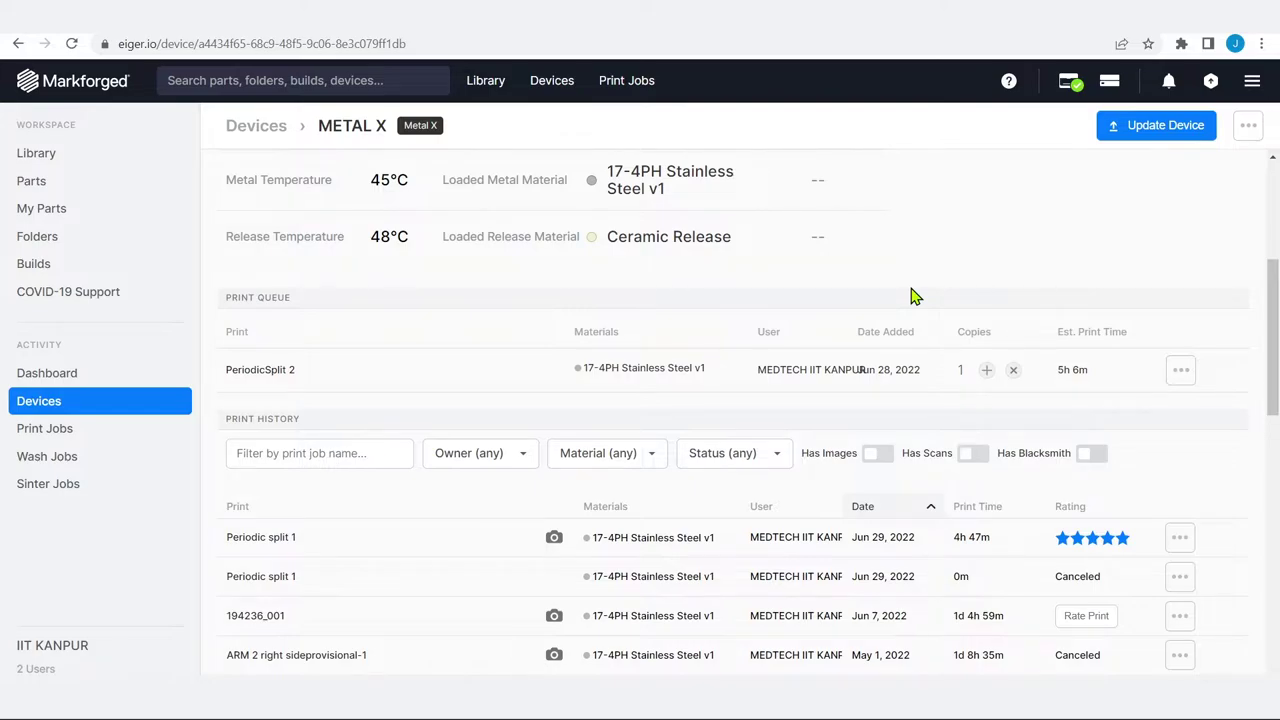
pyautogui.scroll(3, 912, 296)
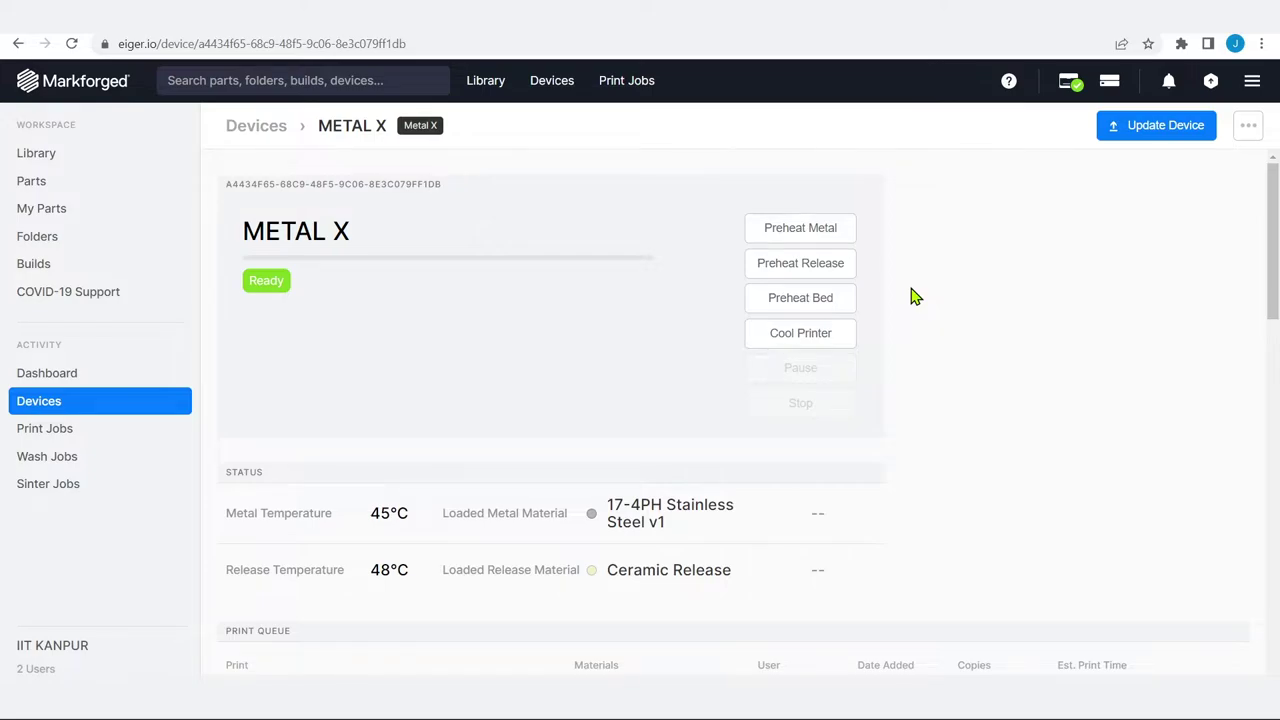
pyautogui.click(1066, 80)
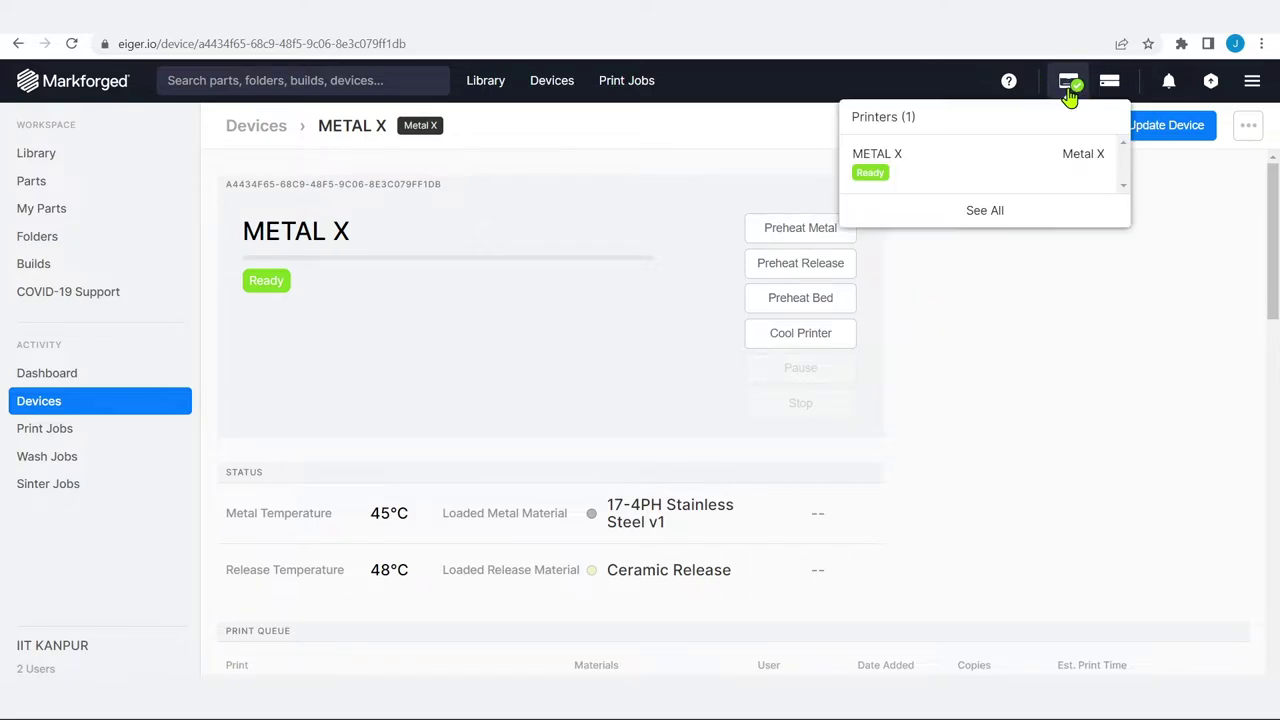
pyautogui.click(1054, 170)
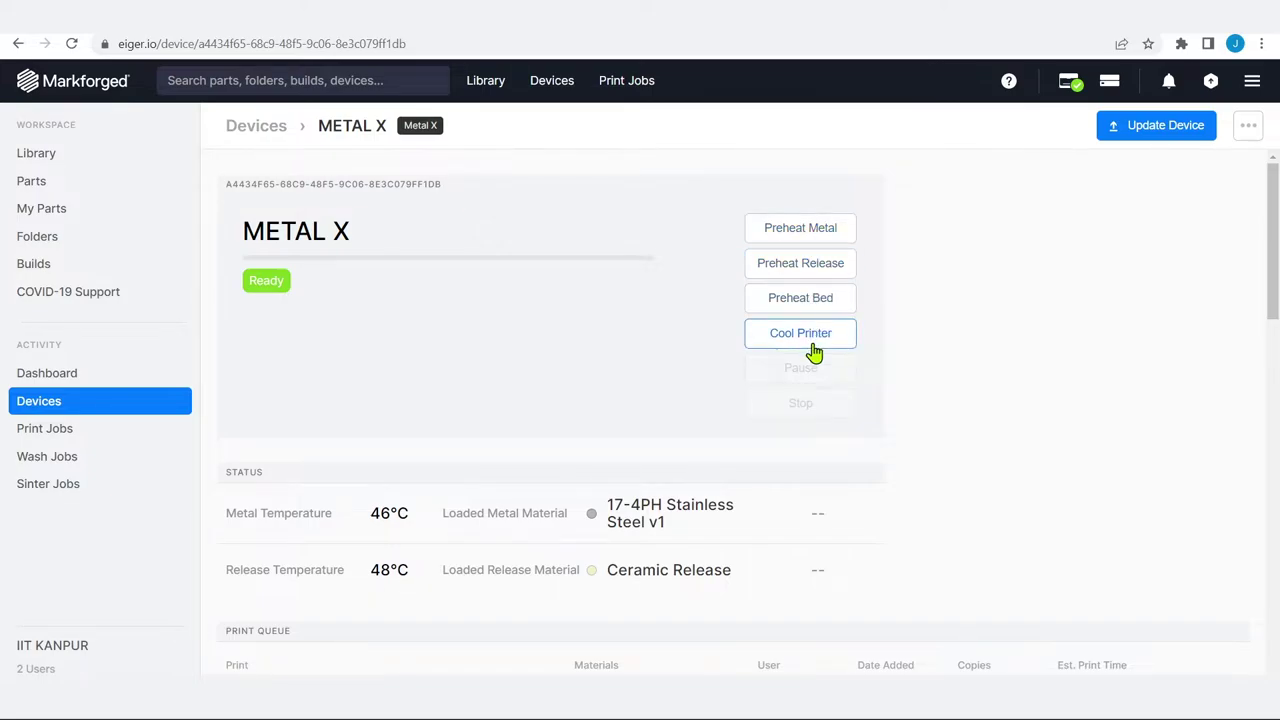
pyautogui.click(18, 44)
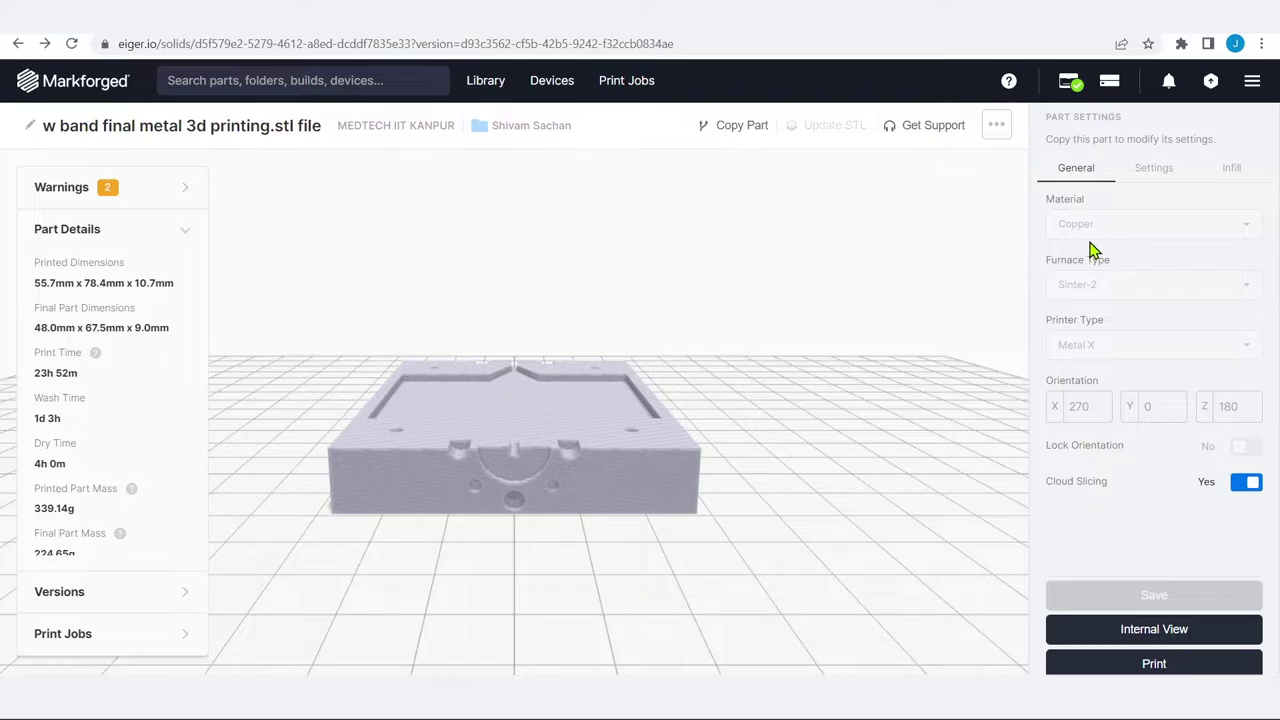
pyautogui.click(18, 43)
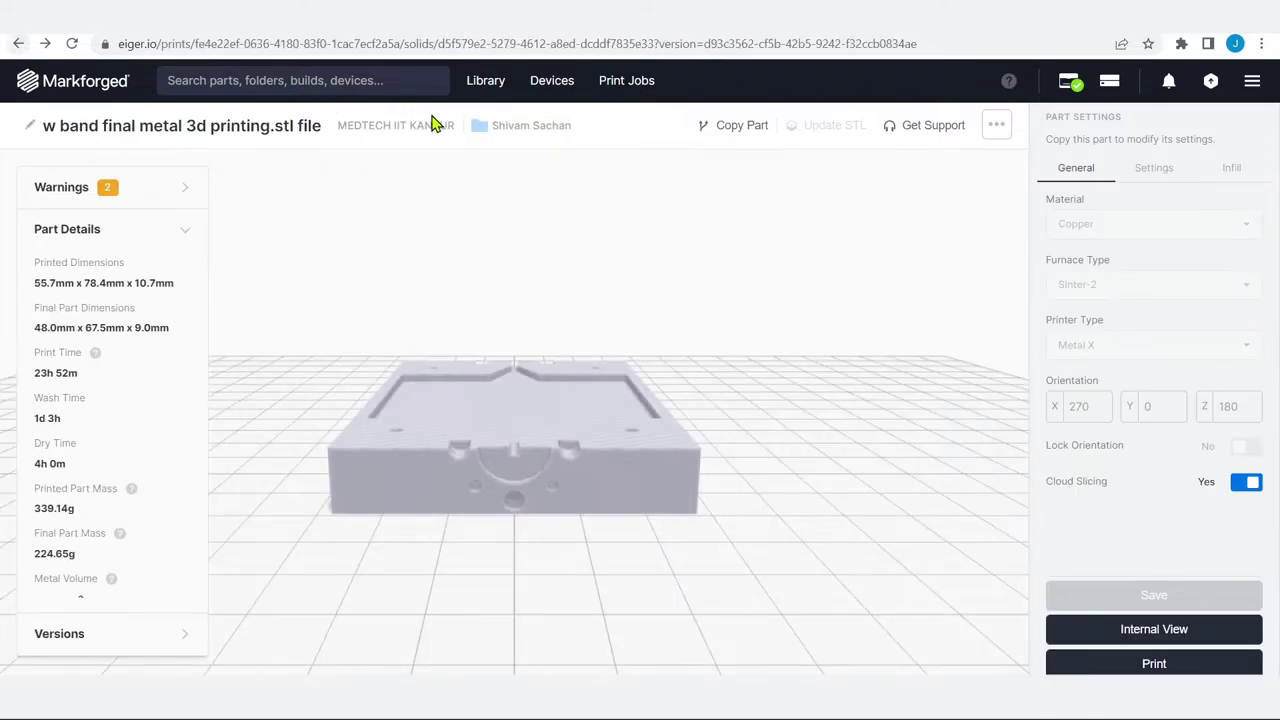
# Open the w band final metal 3d printing part from the library and look through its available materials.
pyautogui.click(486, 80)
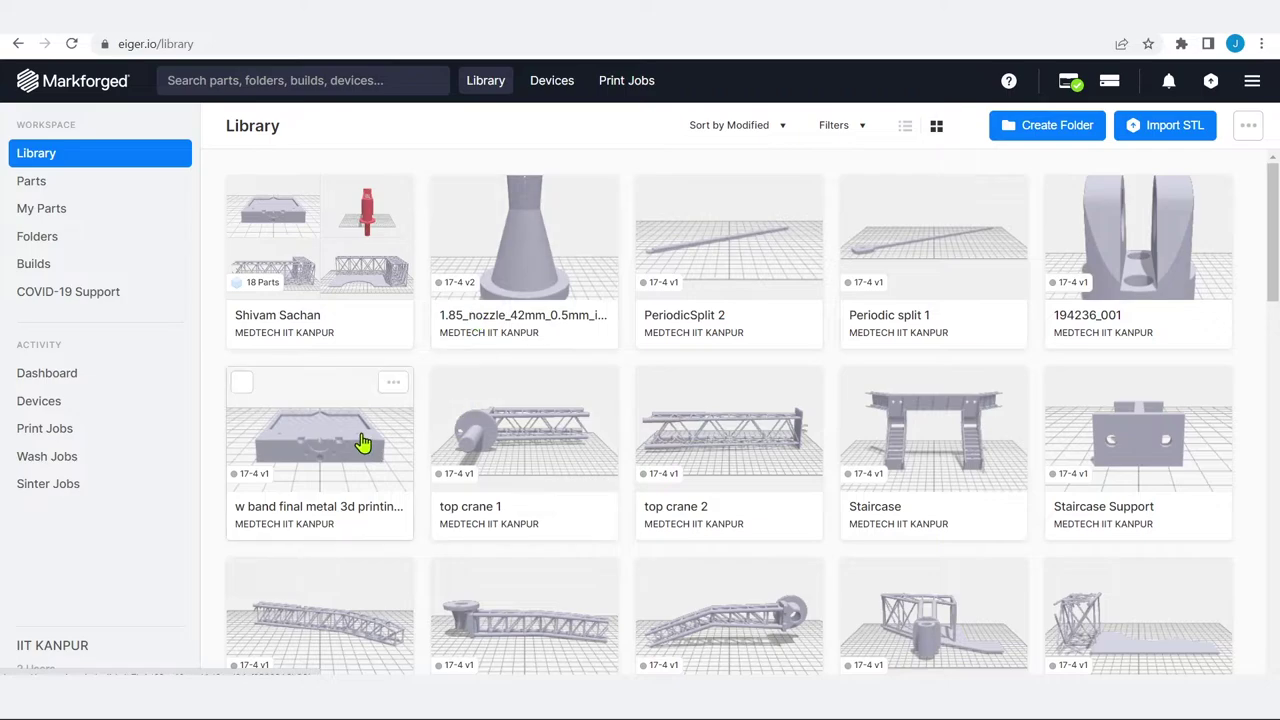
pyautogui.click(576, 389)
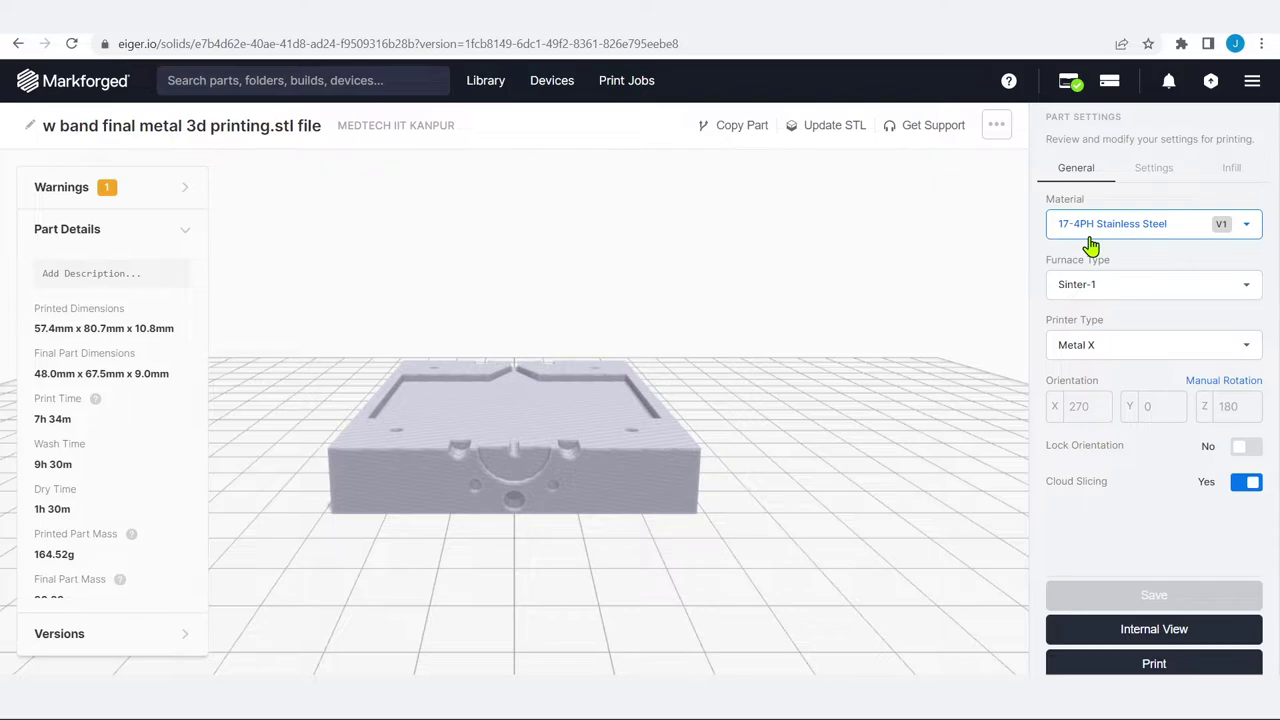
pyautogui.click(1141, 238)
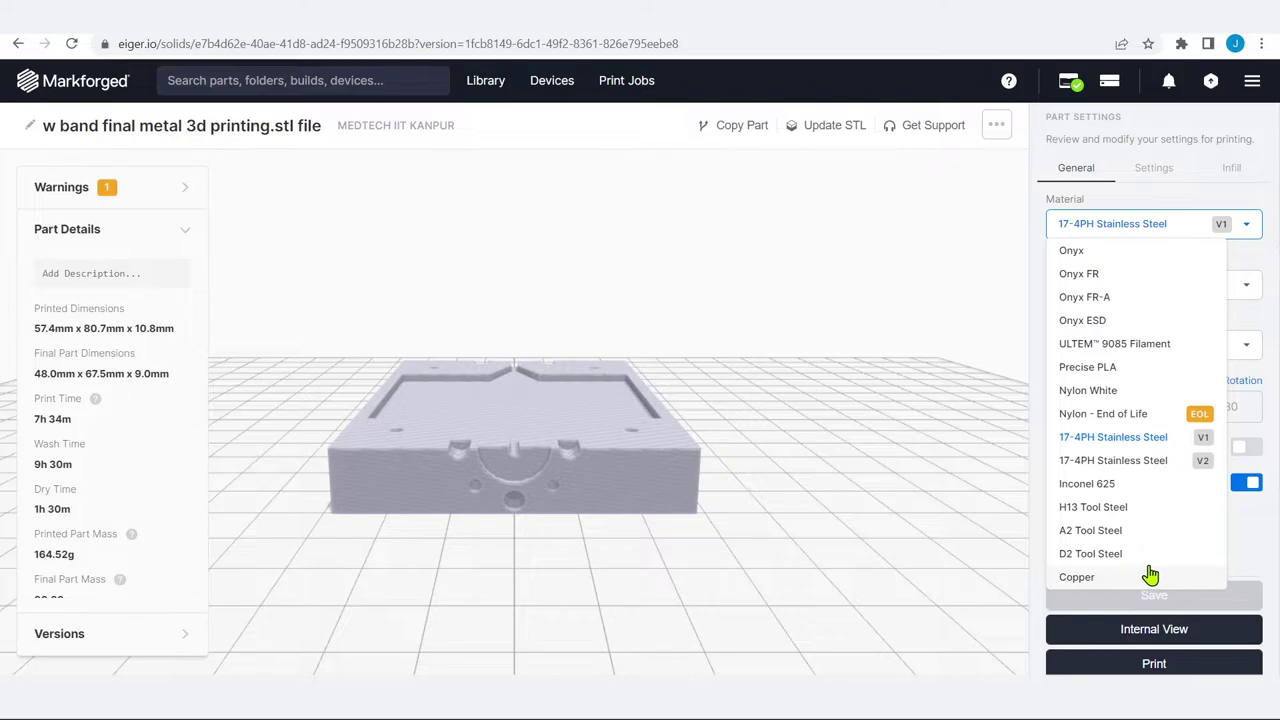
pyautogui.click(1119, 232)
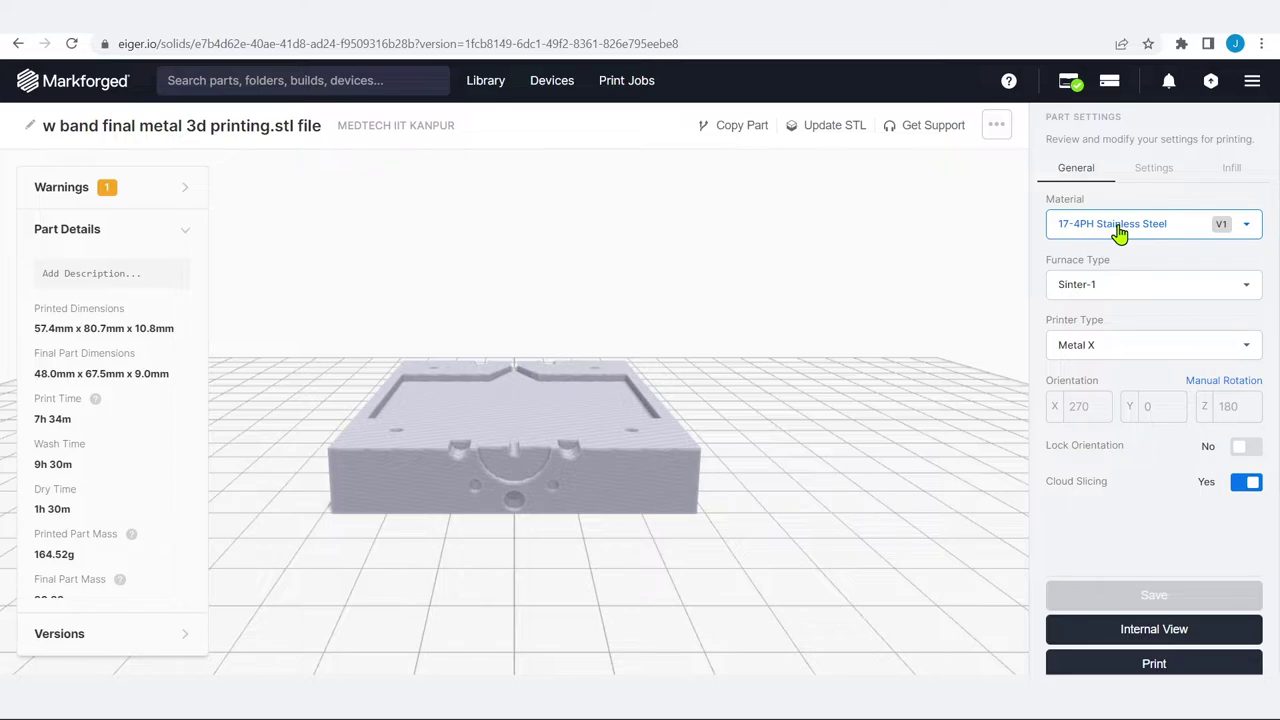
pyautogui.click(1133, 230)
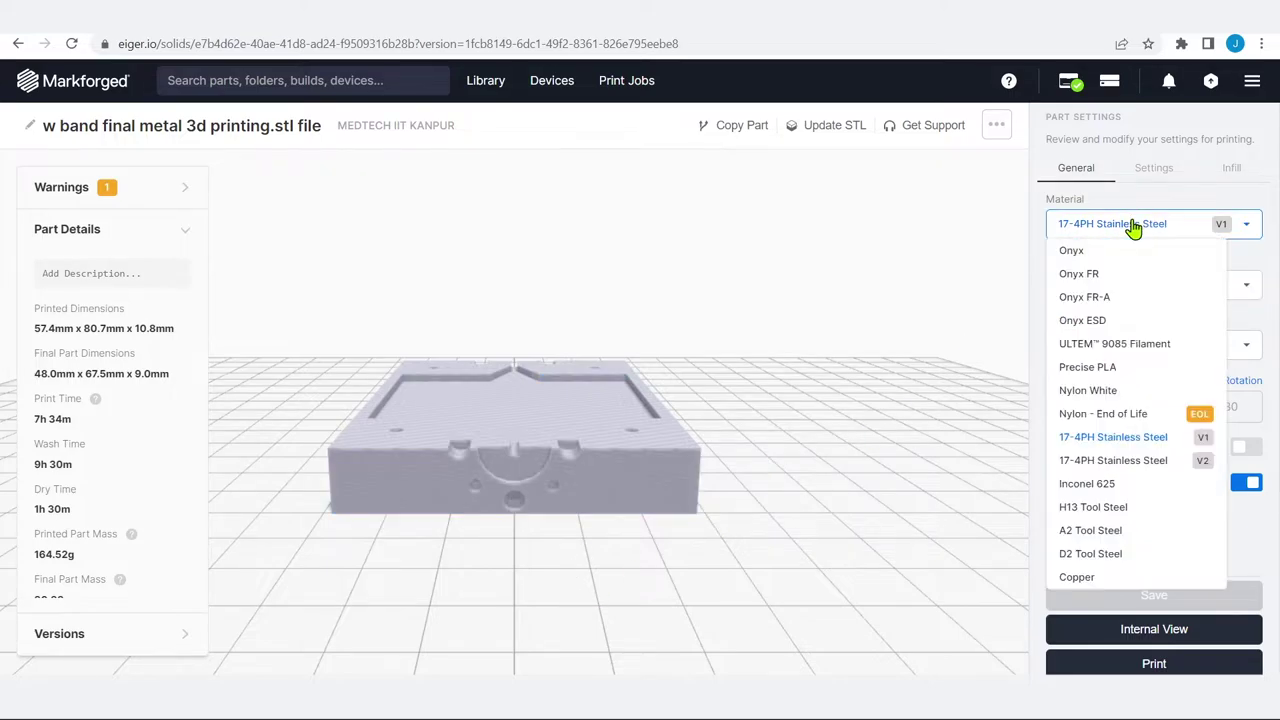
pyautogui.click(580, 494)
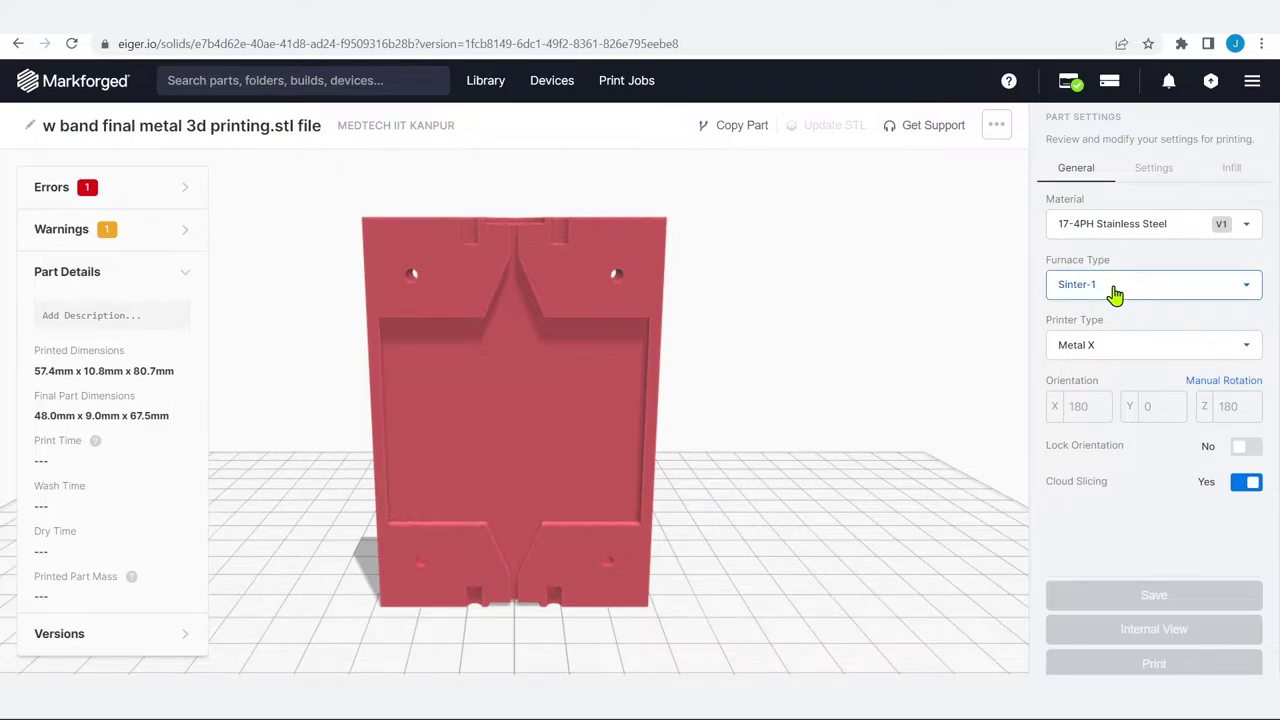
# Set the furnace type to Sinter-2 and look through the printer types, keeping Metal X.
pyautogui.click(1115, 294)
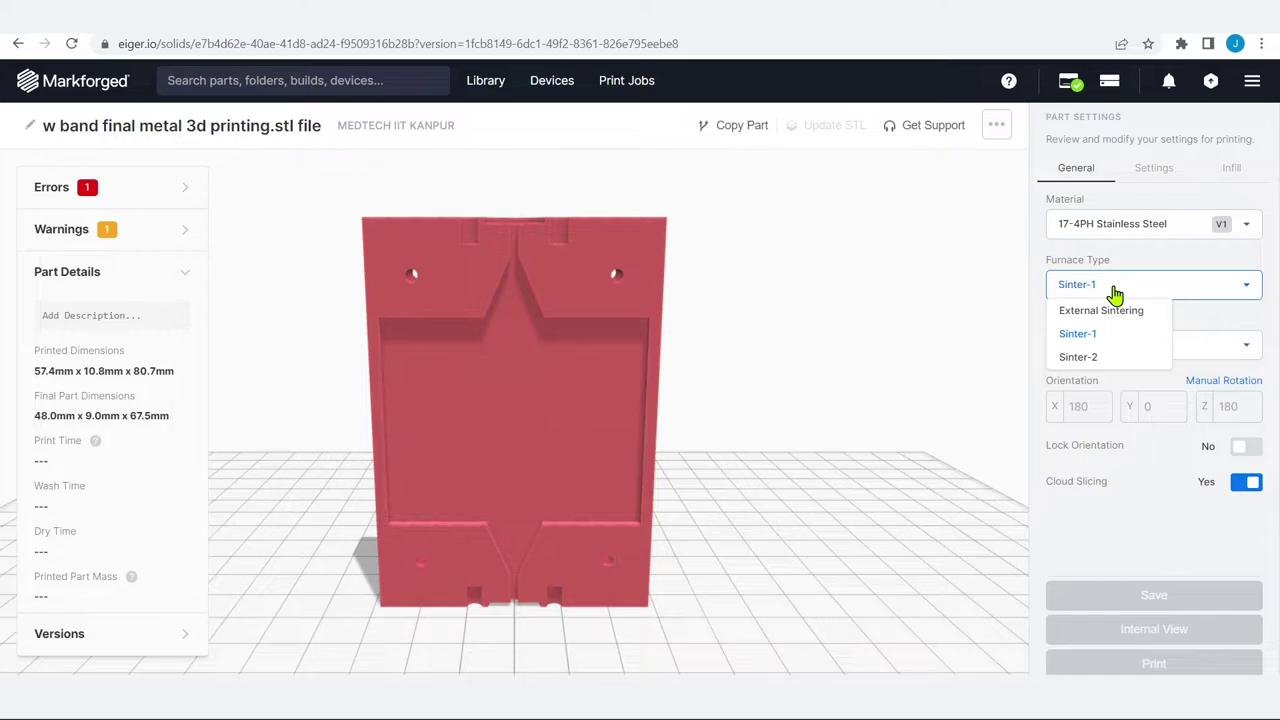
pyautogui.click(1113, 360)
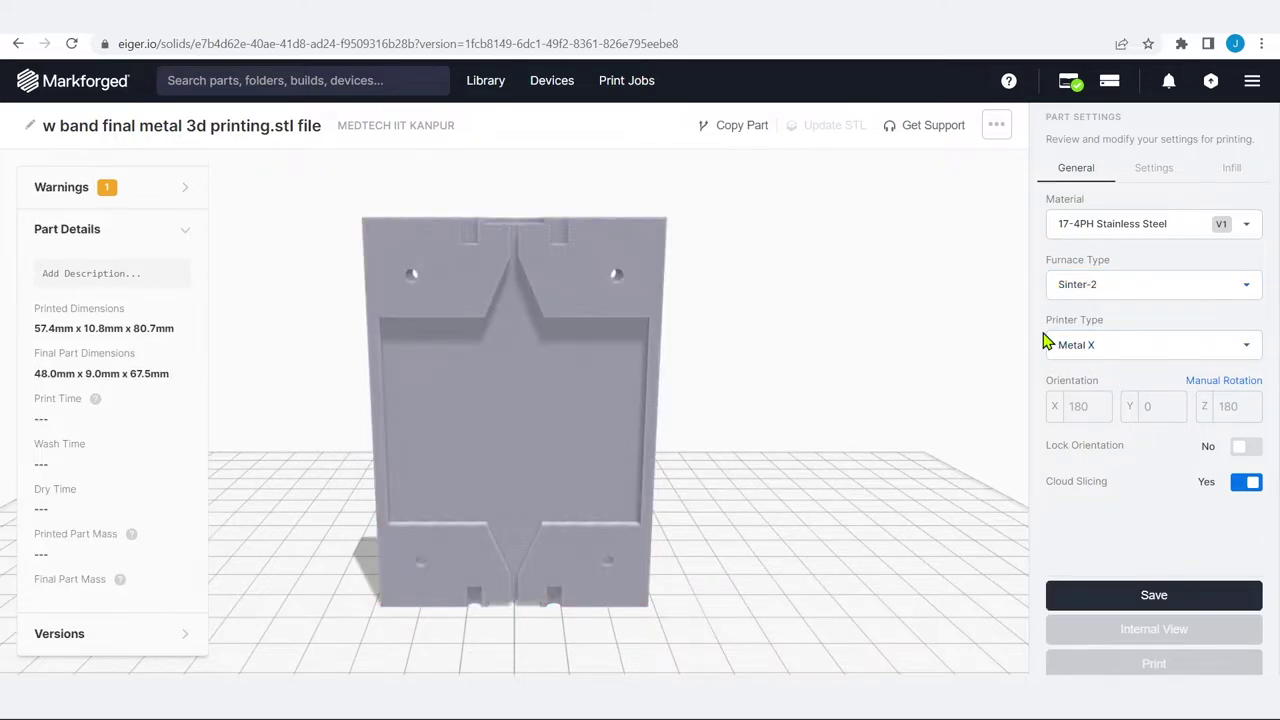
pyautogui.click(1125, 345)
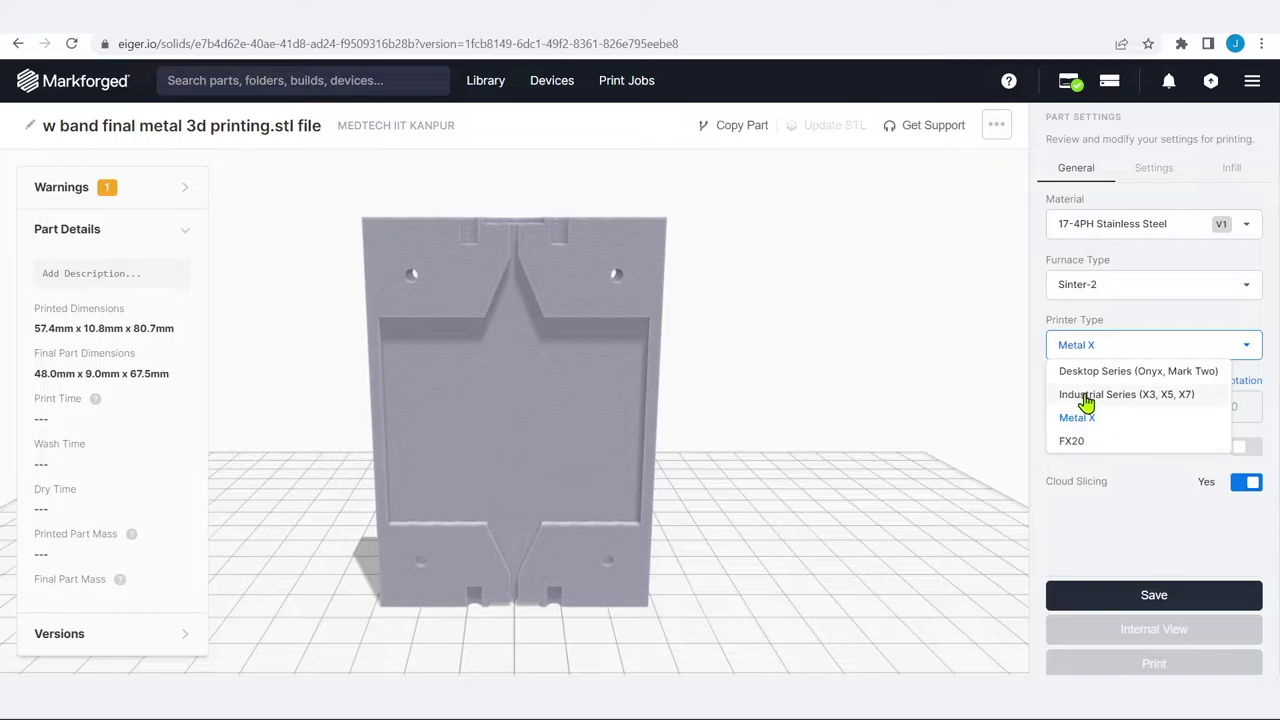
pyautogui.click(1121, 432)
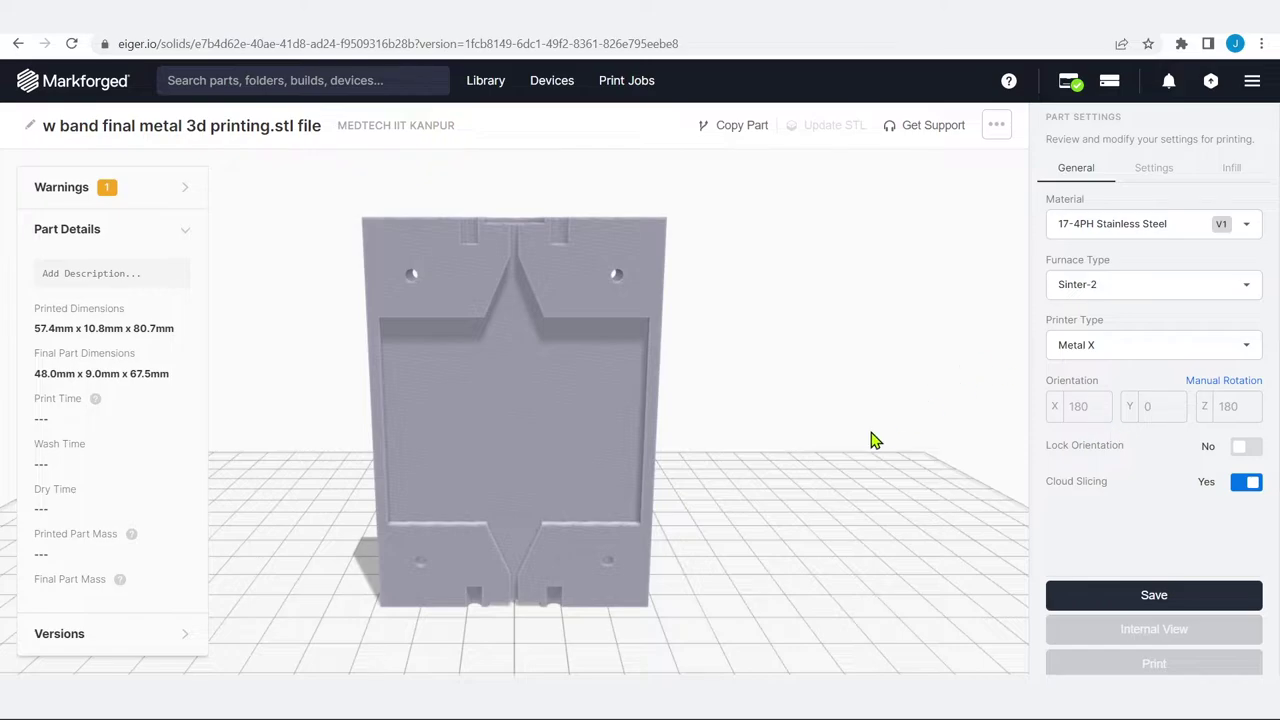
# Lay the part flat on the build plate and flip it over until its pocket side faces up.
pyautogui.moveTo(855, 437); pyautogui.dragTo(517, 543)
pyautogui.moveTo(873, 520); pyautogui.dragTo(829, 471)
pyautogui.click(474, 326)
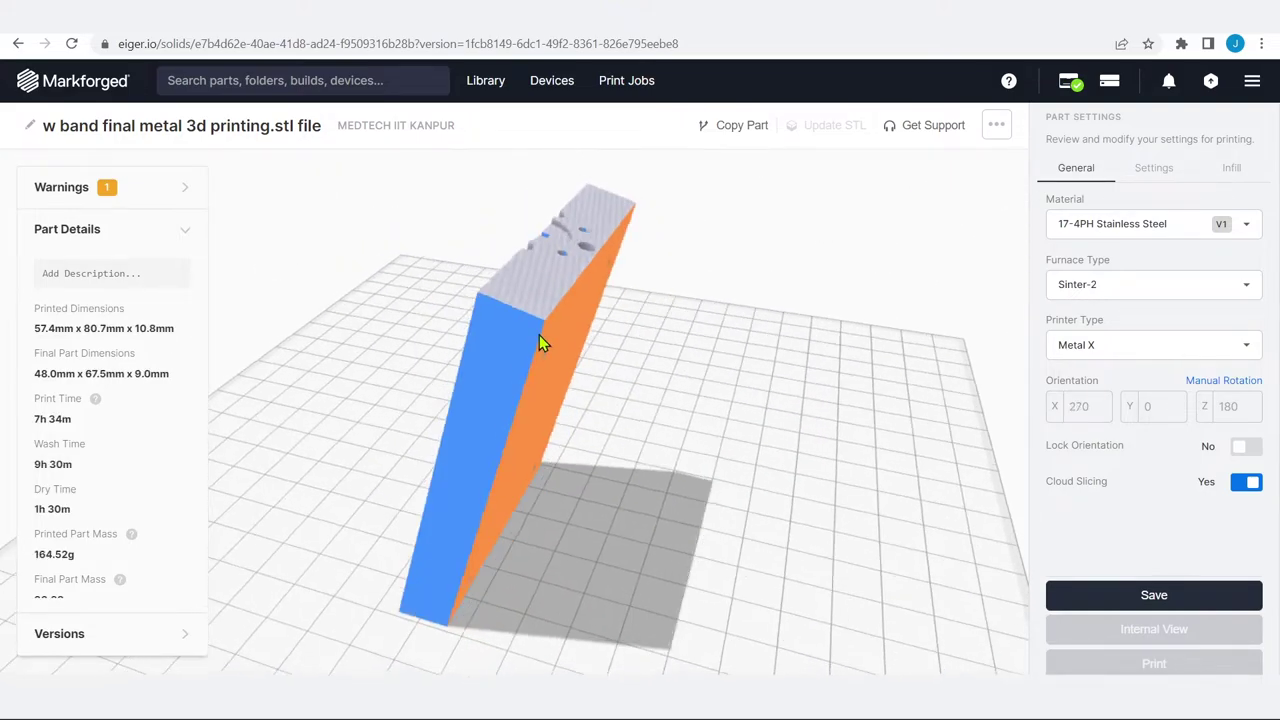
pyautogui.click(689, 400)
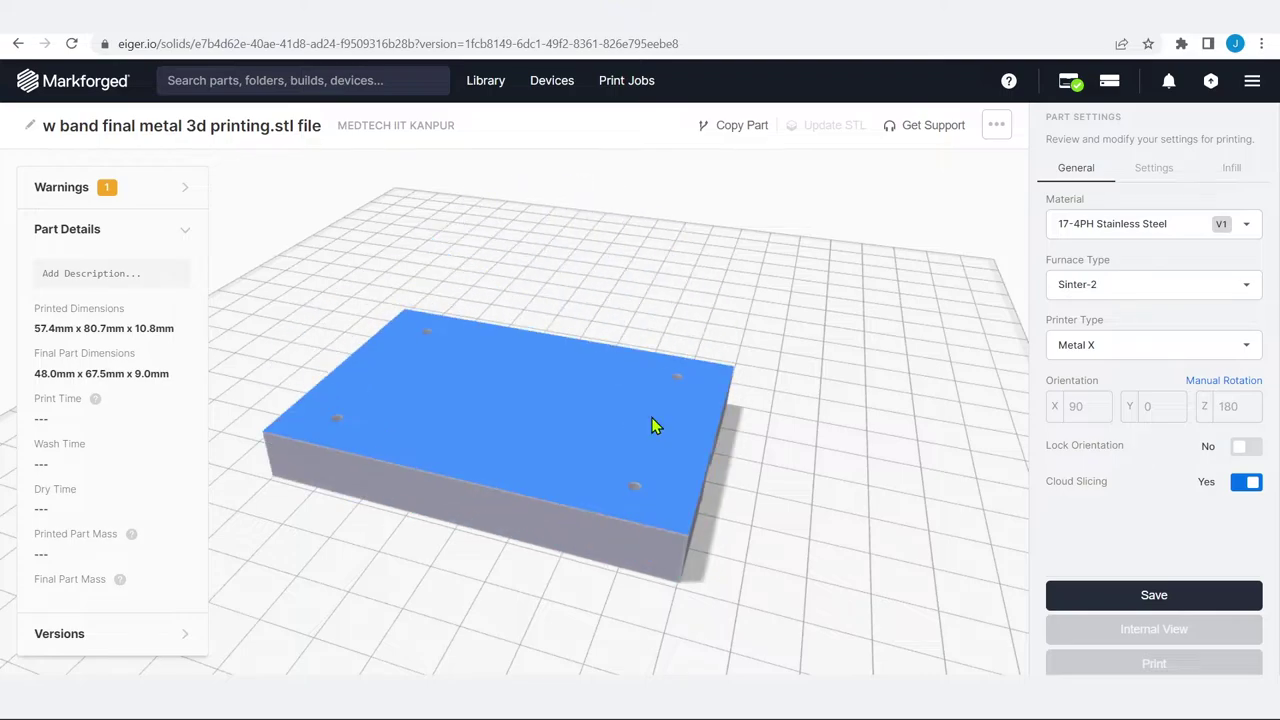
pyautogui.rightClick(566, 411)
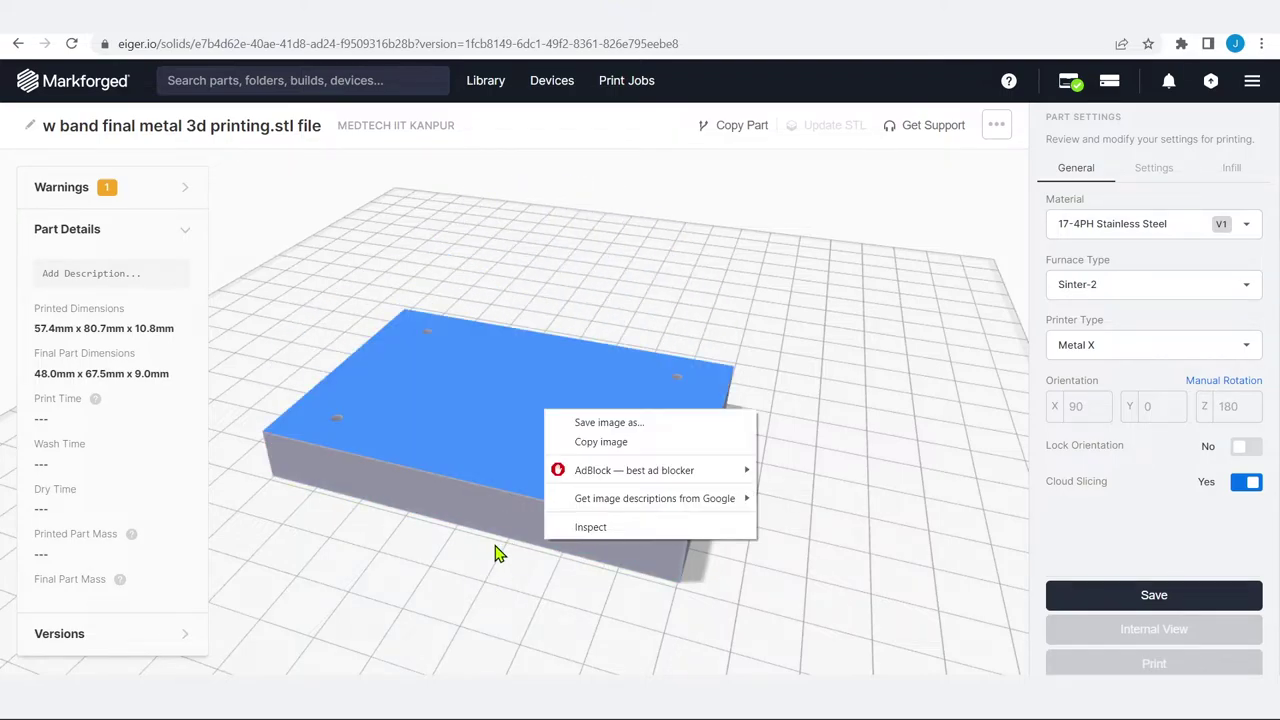
pyautogui.moveTo(497, 551); pyautogui.dragTo(565, 568)
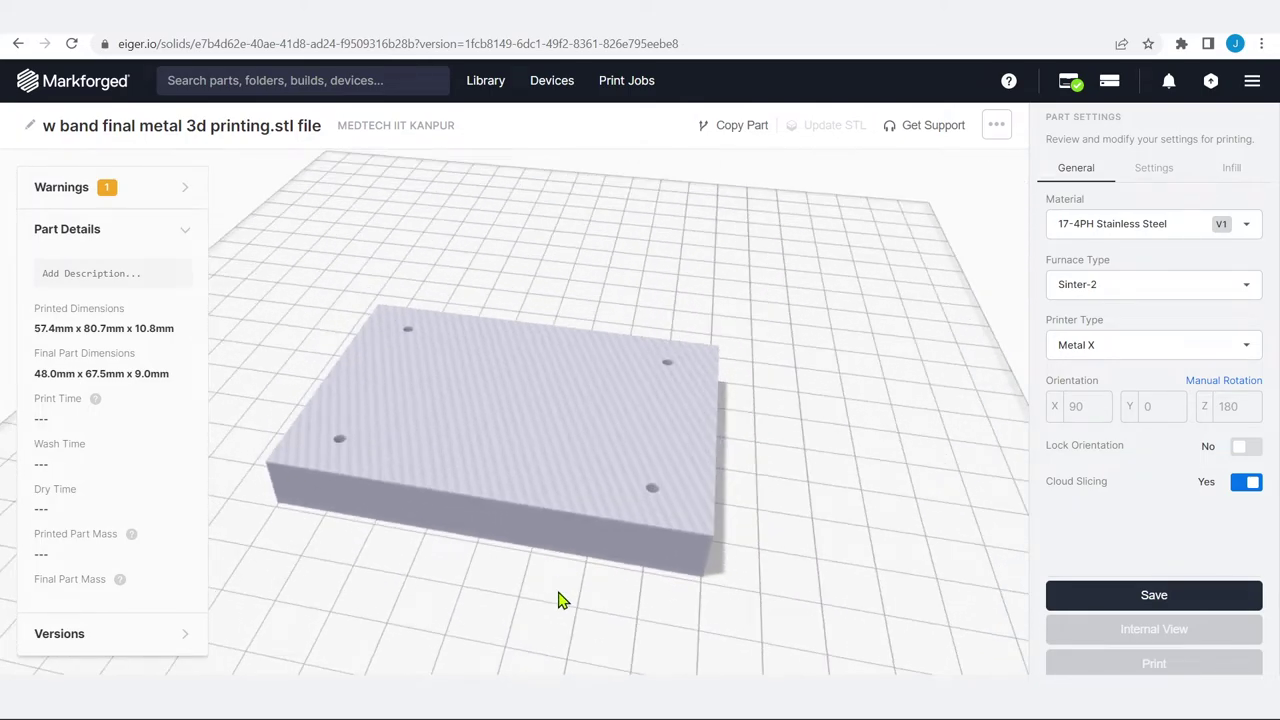
pyautogui.click(567, 428)
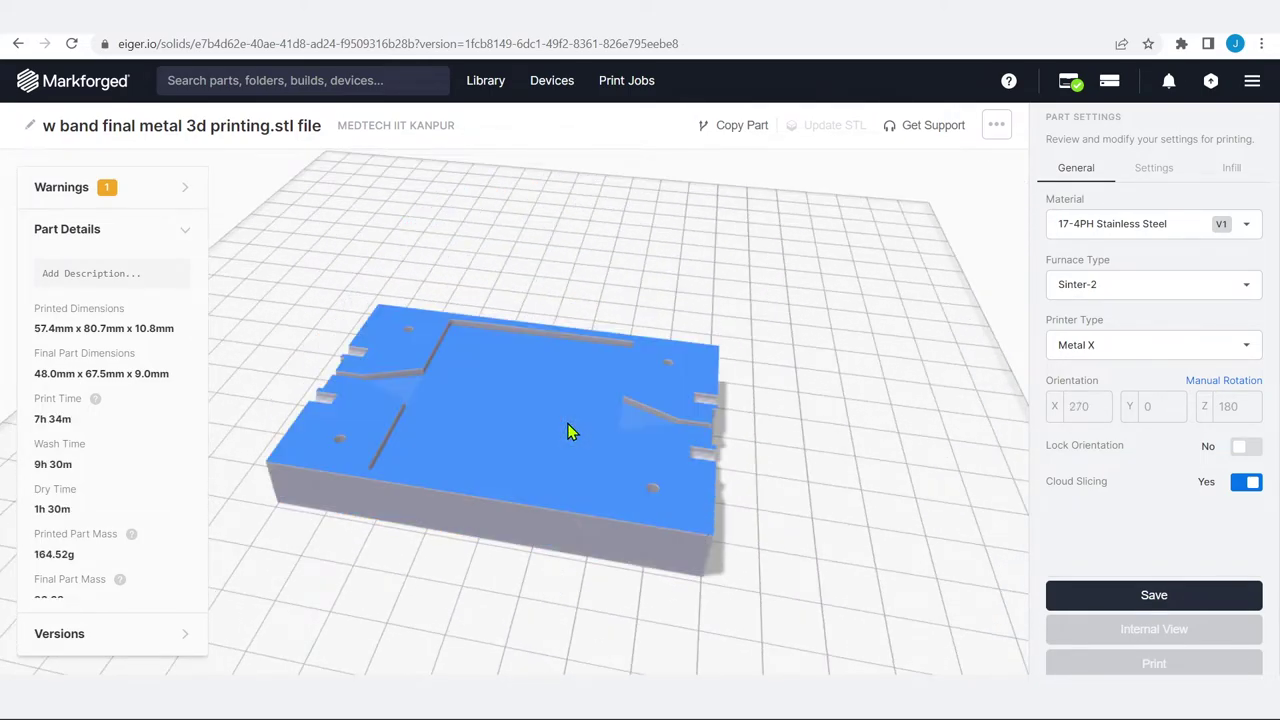
# Try standing the part on its long side and on its short end, and lay it back flat with the pocket up.
pyautogui.click(545, 524)
pyautogui.click(547, 530)
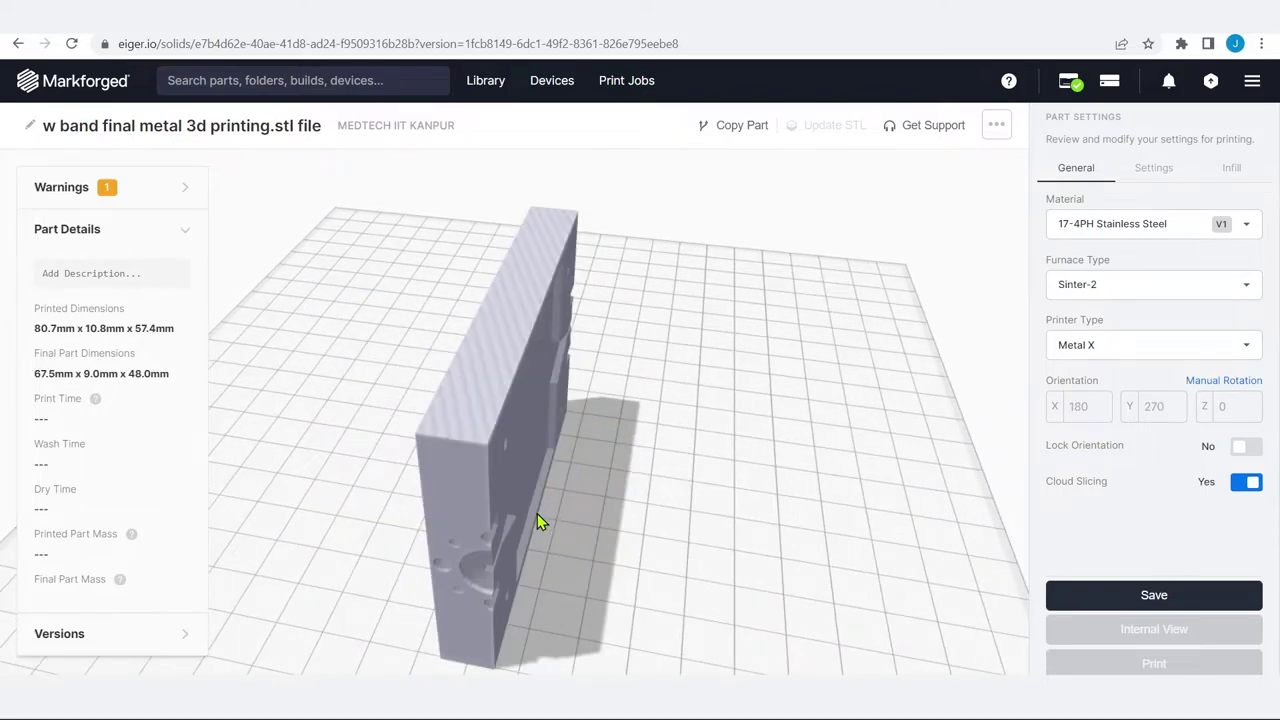
pyautogui.moveTo(573, 598); pyautogui.dragTo(607, 615)
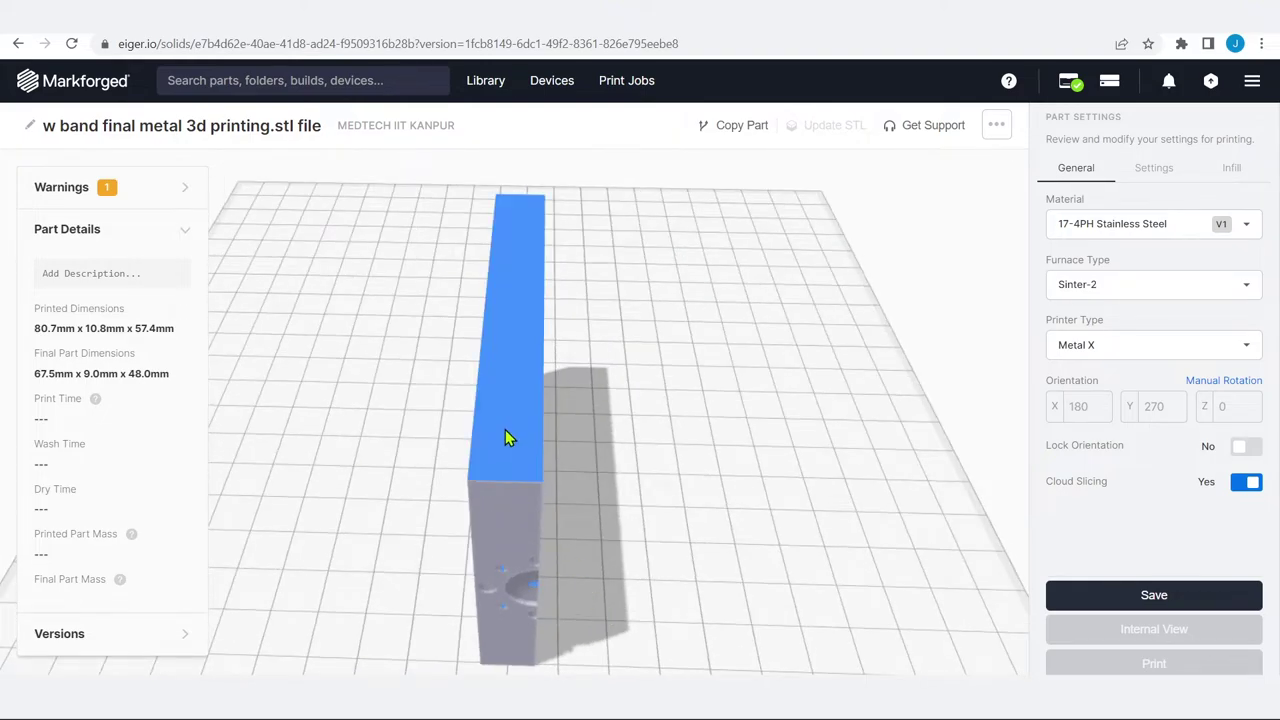
pyautogui.moveTo(577, 569); pyautogui.dragTo(580, 420)
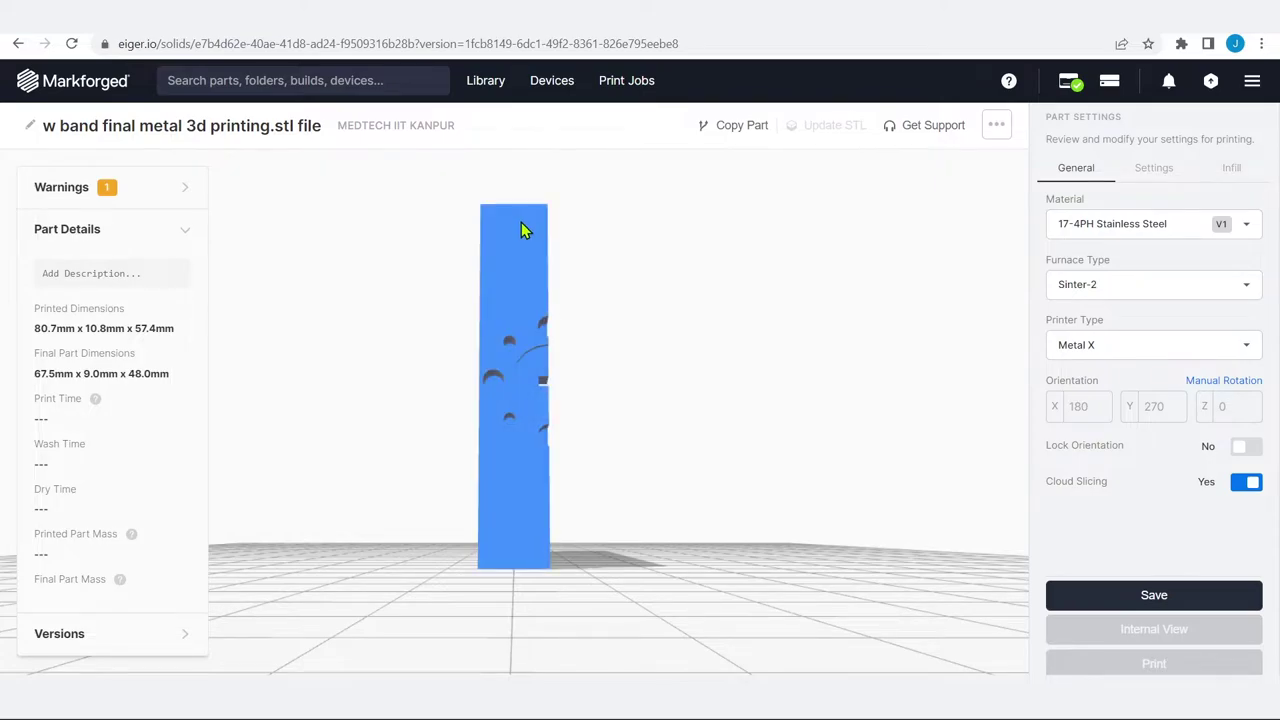
pyautogui.click(513, 272)
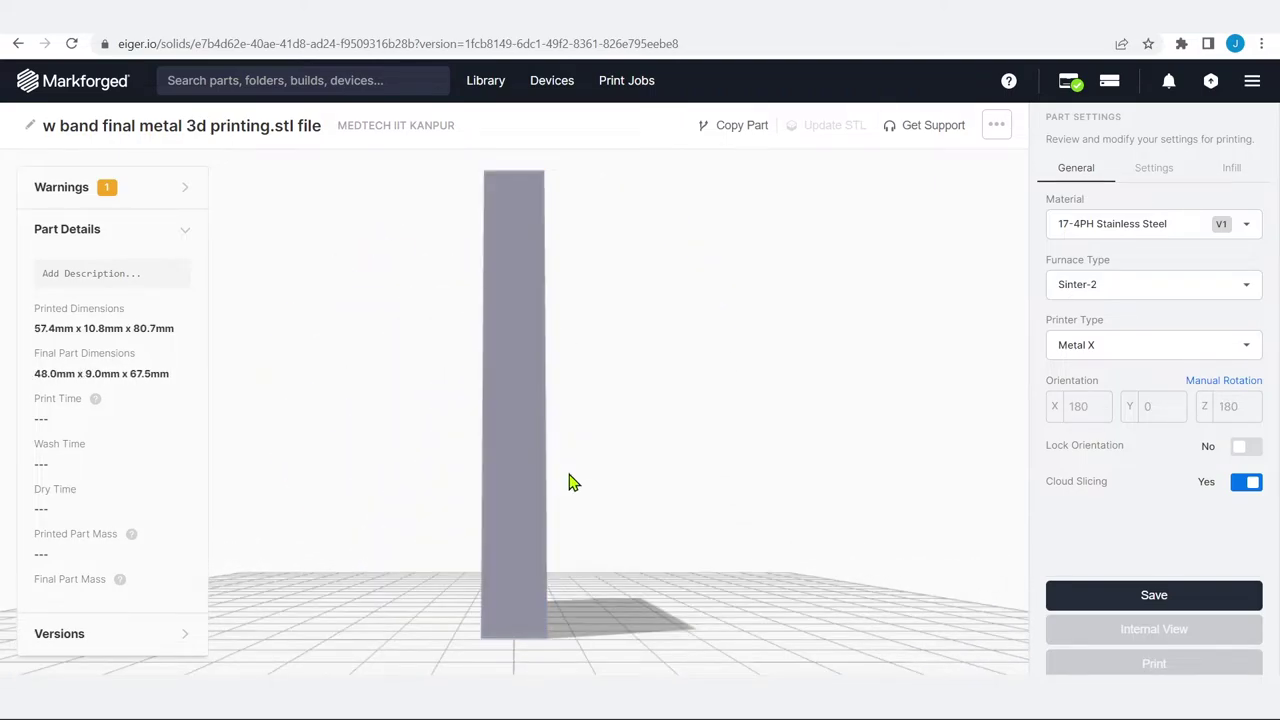
pyautogui.moveTo(591, 543); pyautogui.dragTo(431, 425)
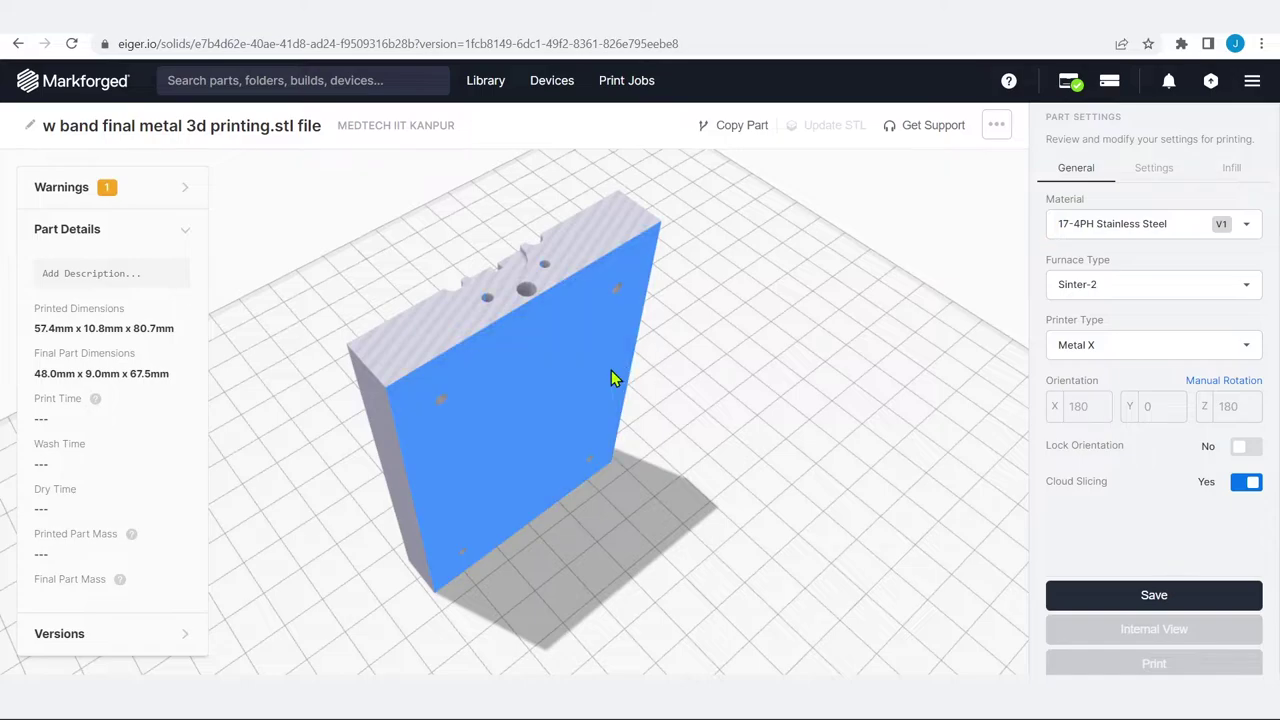
pyautogui.click(563, 341)
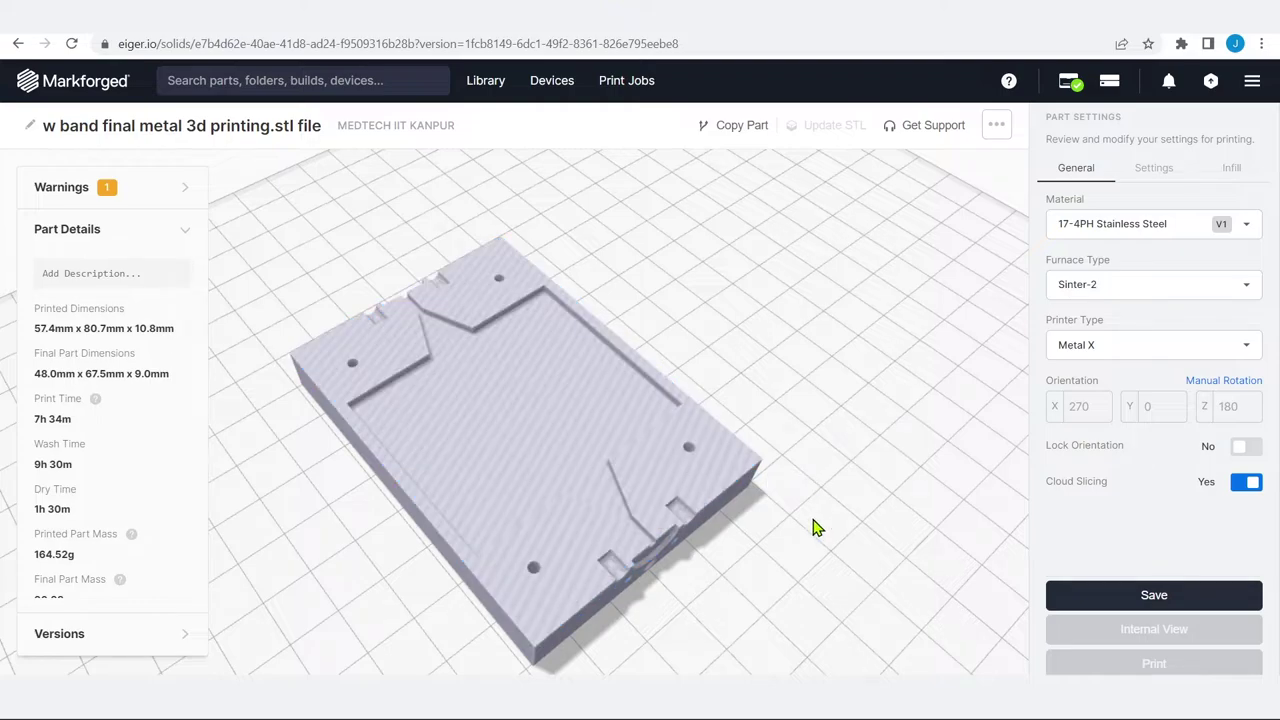
pyautogui.moveTo(874, 460); pyautogui.dragTo(660, 480)
pyautogui.scroll(-5, 660, 480)
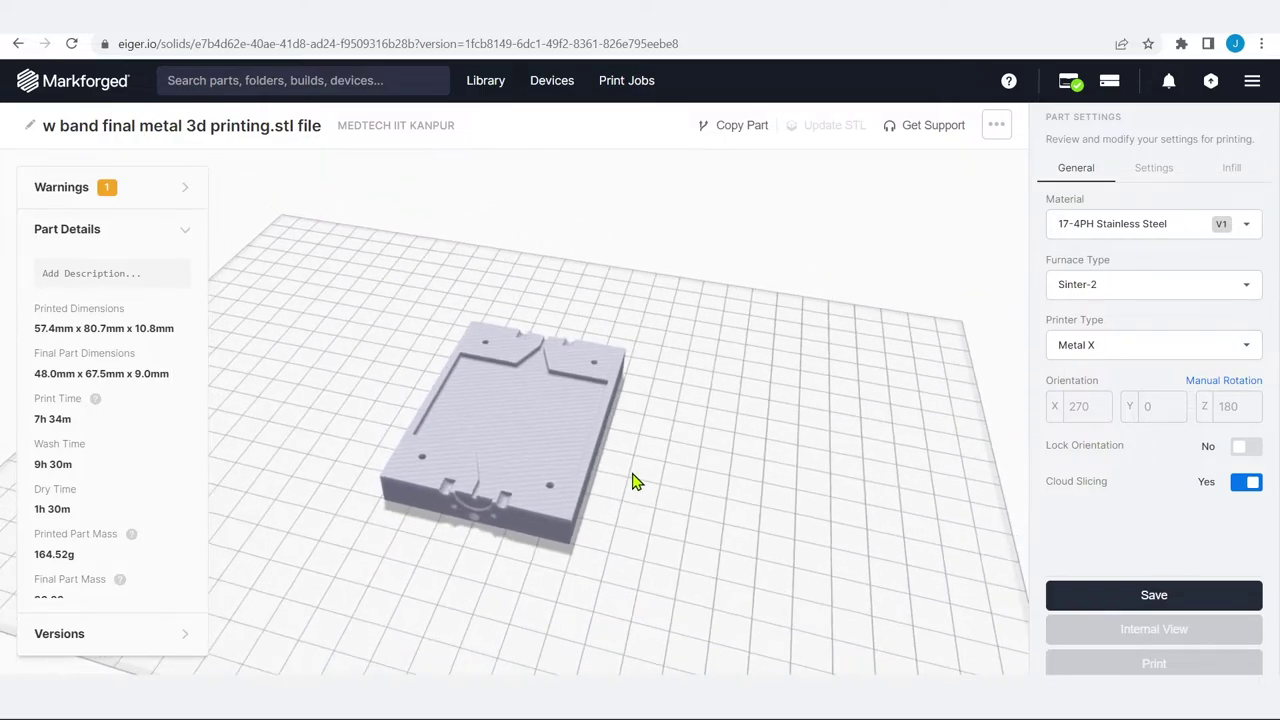
# Try the manual rotation handles and the orientation lock, switching each on and back off.
pyautogui.click(596, 402)
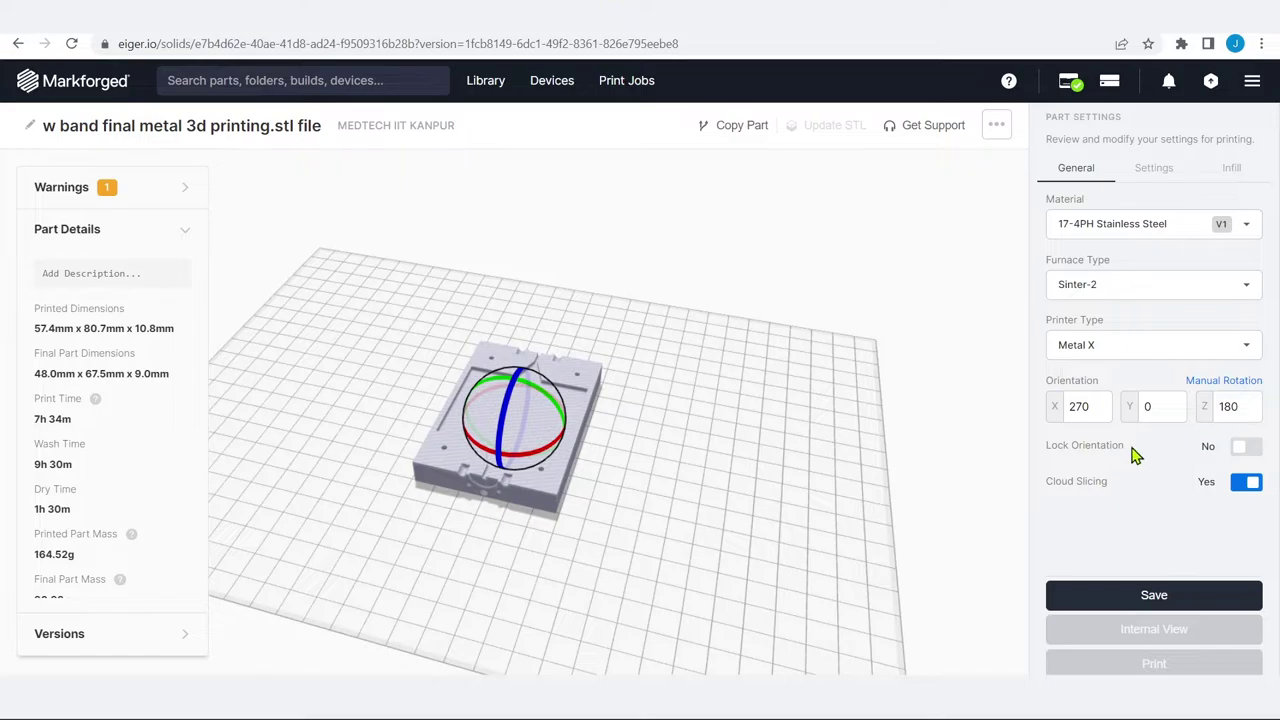
pyautogui.click(1210, 386)
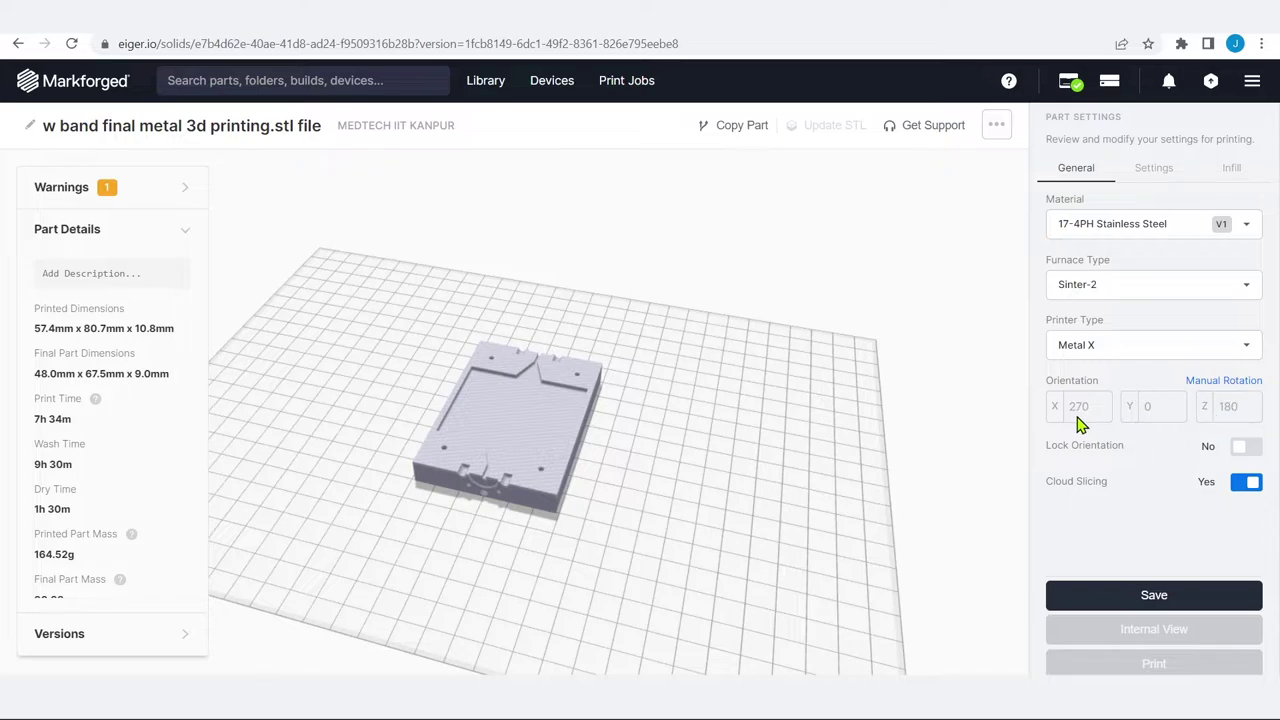
pyautogui.click(1245, 452)
pyautogui.click(1246, 452)
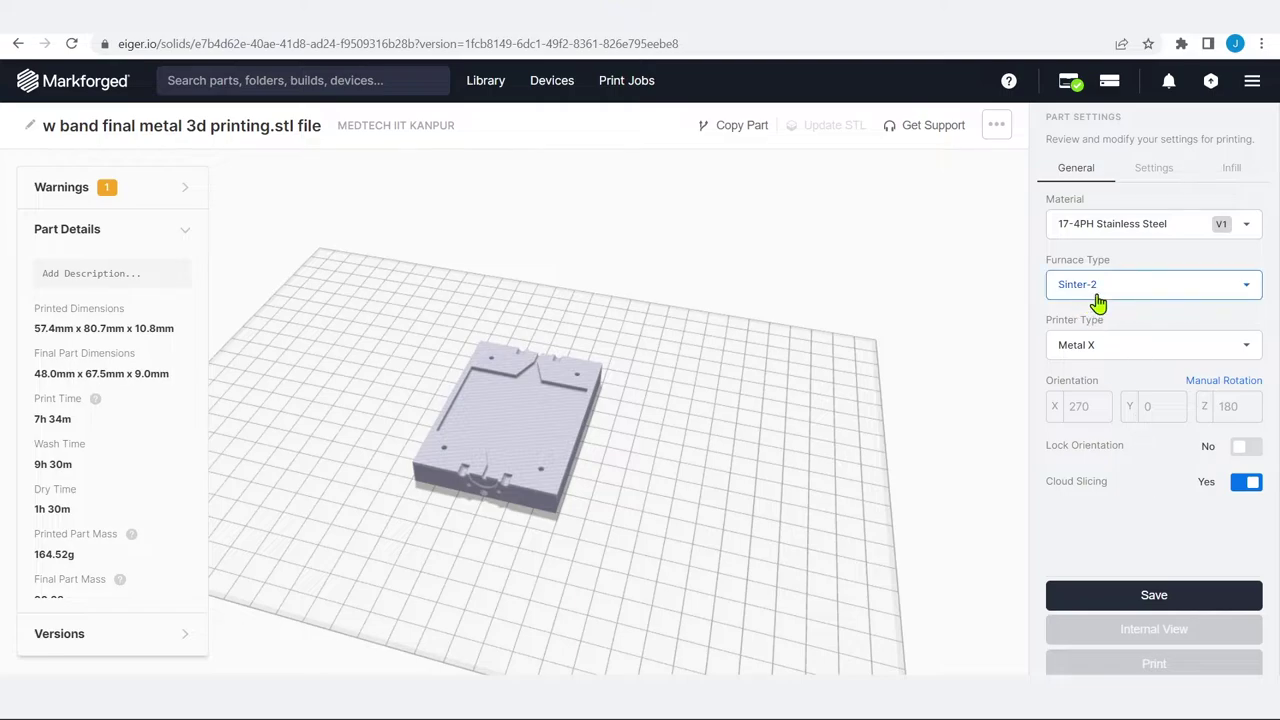
# Save the part's changed general settings.
pyautogui.click(1165, 598)
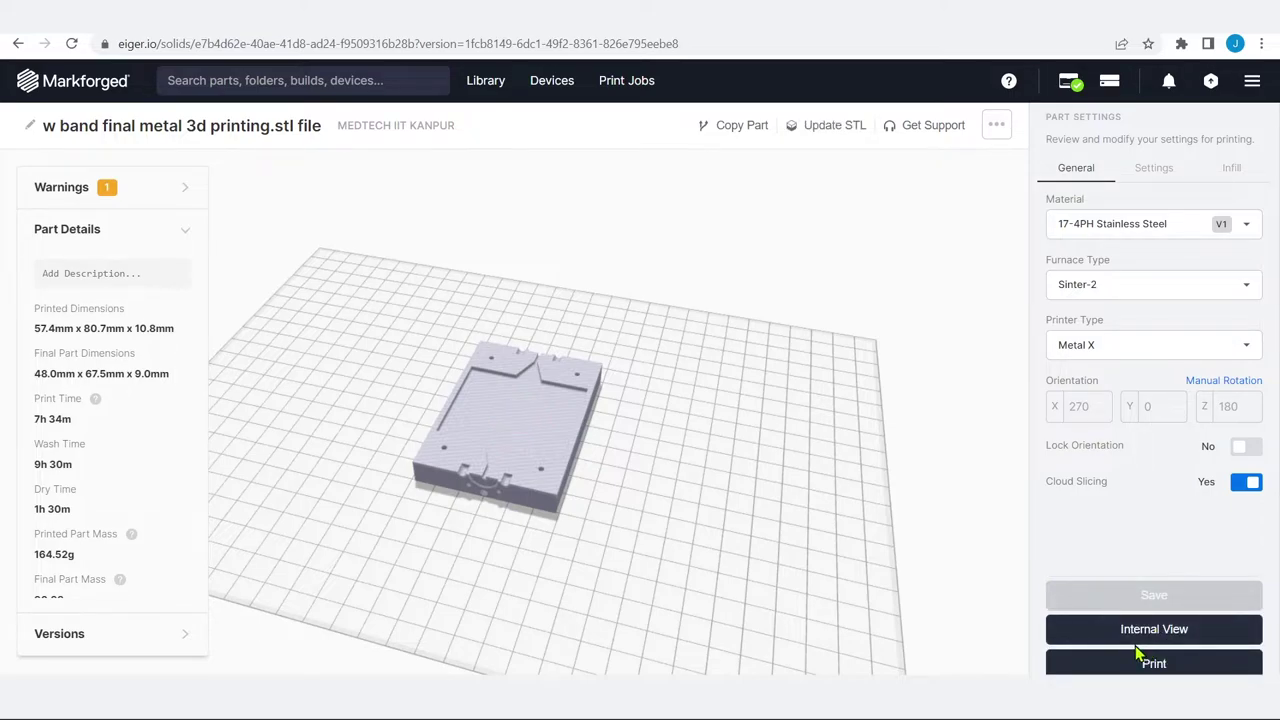
pyautogui.click(1153, 670)
# Review the part's available post-sintered layer heights and original unit options, leaving both settings as they are.
pyautogui.click(1155, 180)
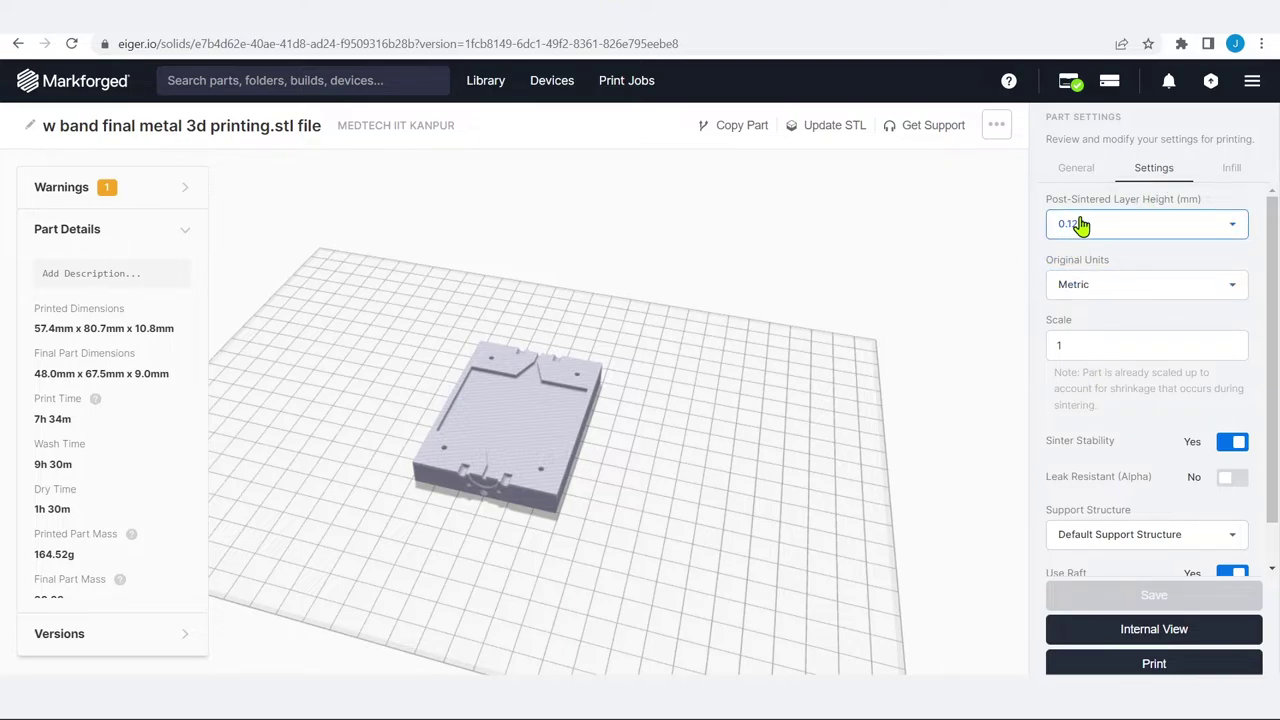
pyautogui.click(1162, 232)
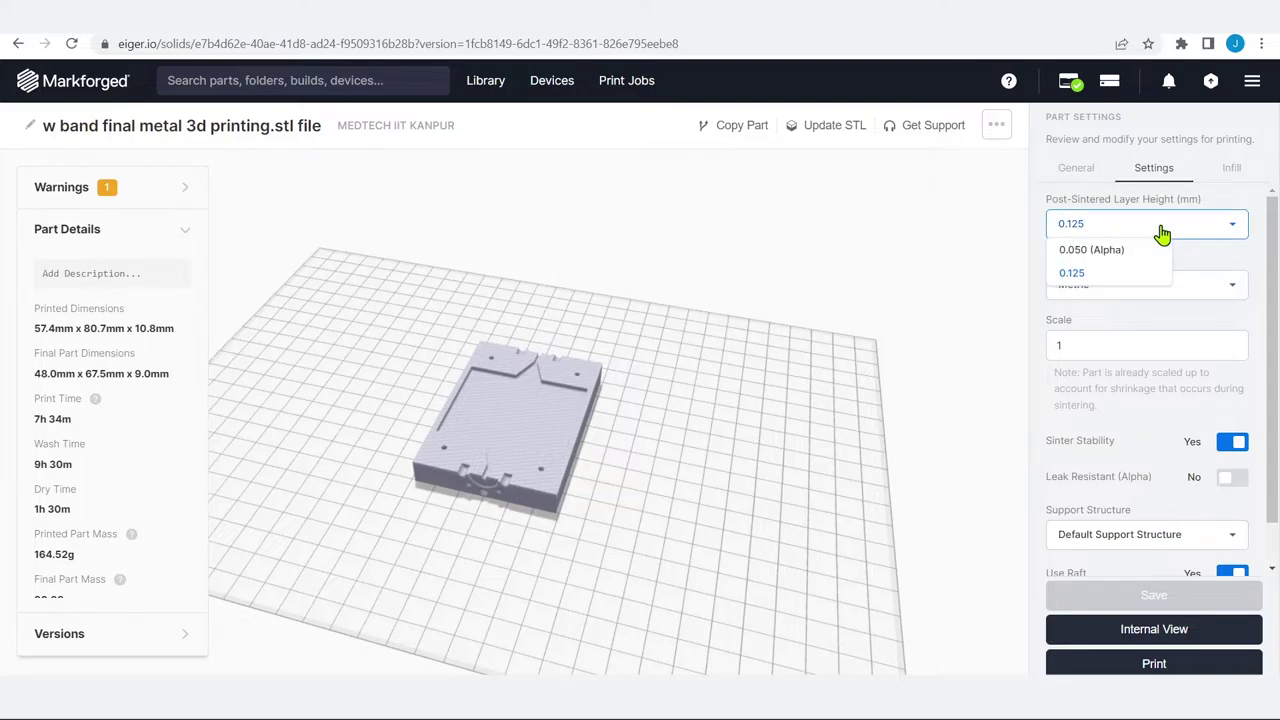
pyautogui.click(1162, 232)
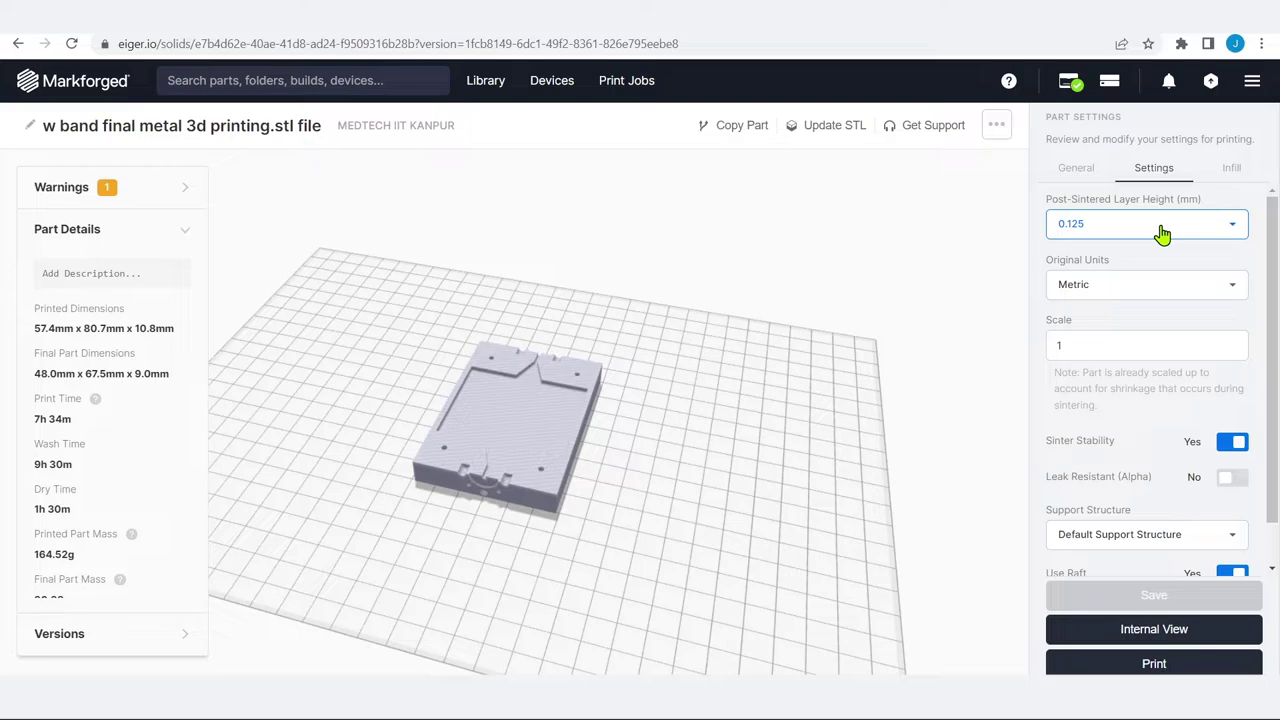
pyautogui.click(1162, 233)
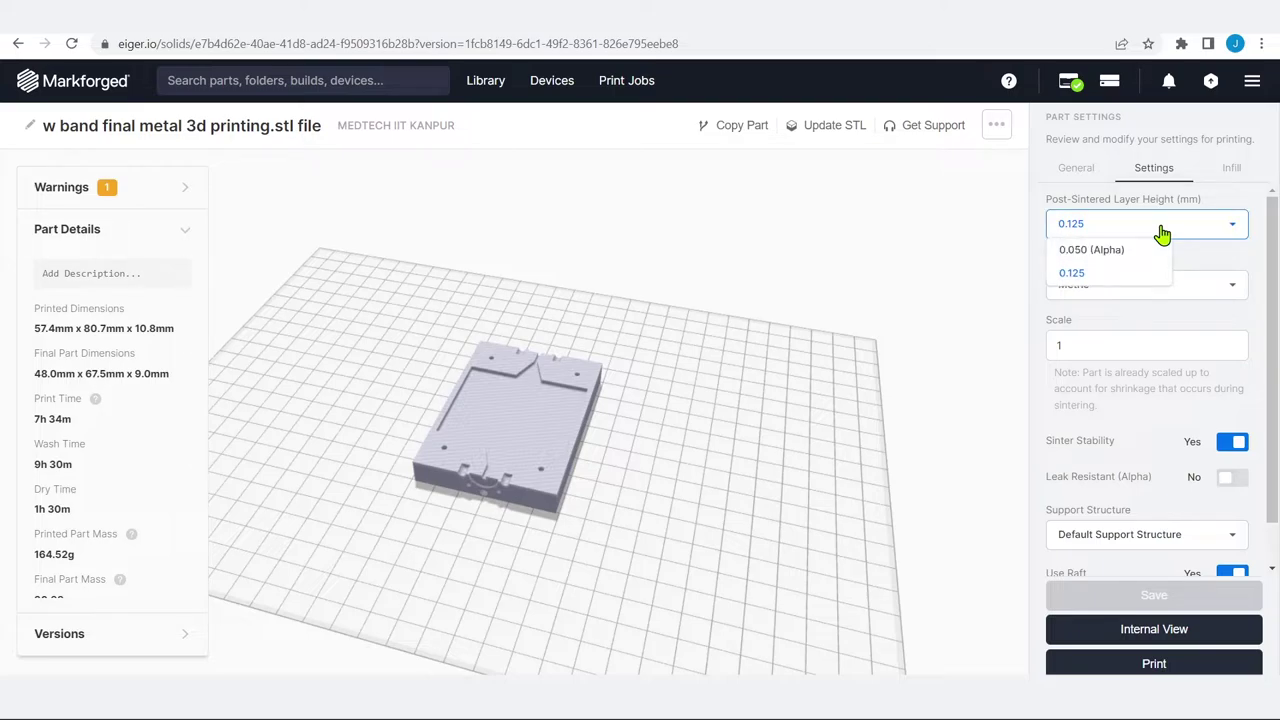
pyautogui.click(1162, 233)
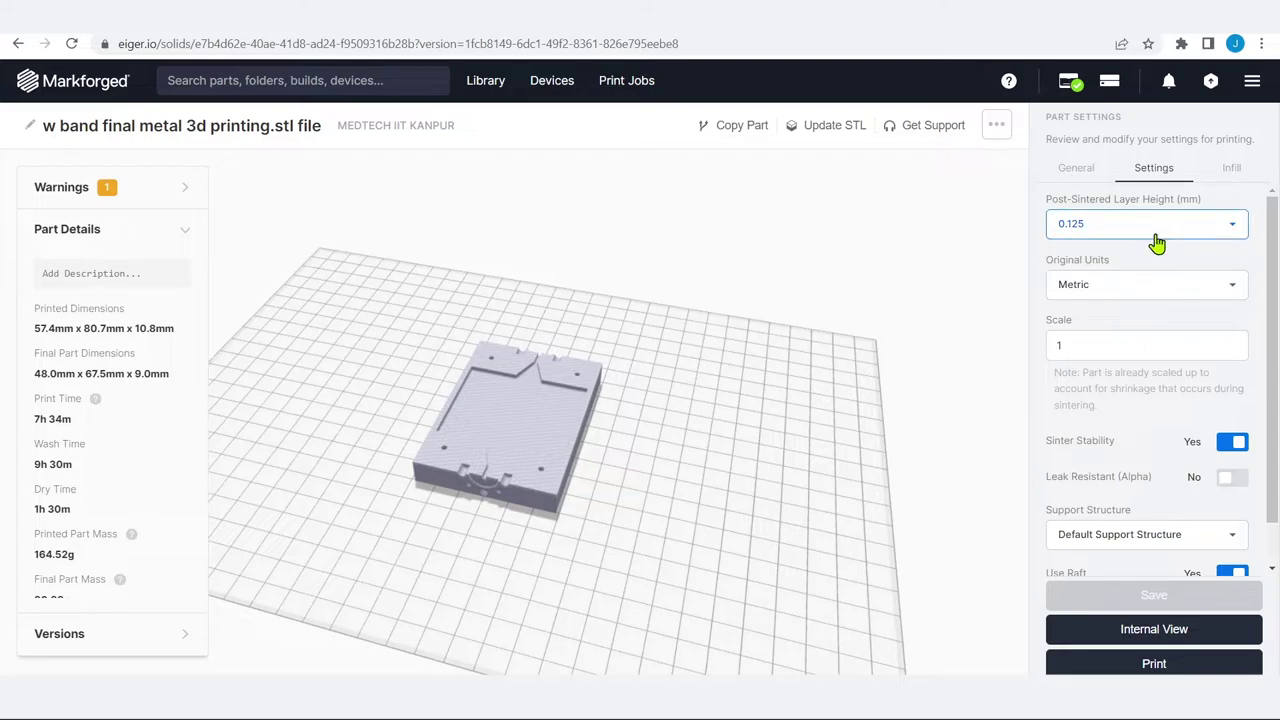
pyautogui.click(1108, 284)
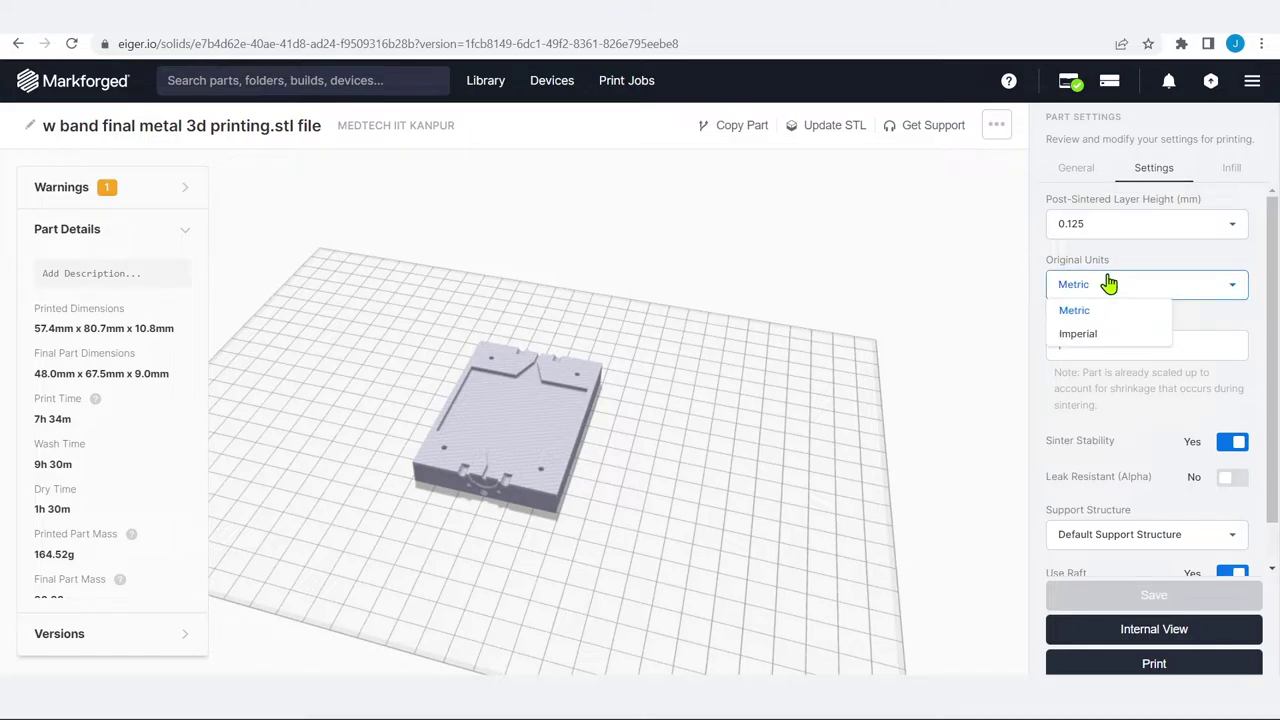
pyautogui.click(1108, 284)
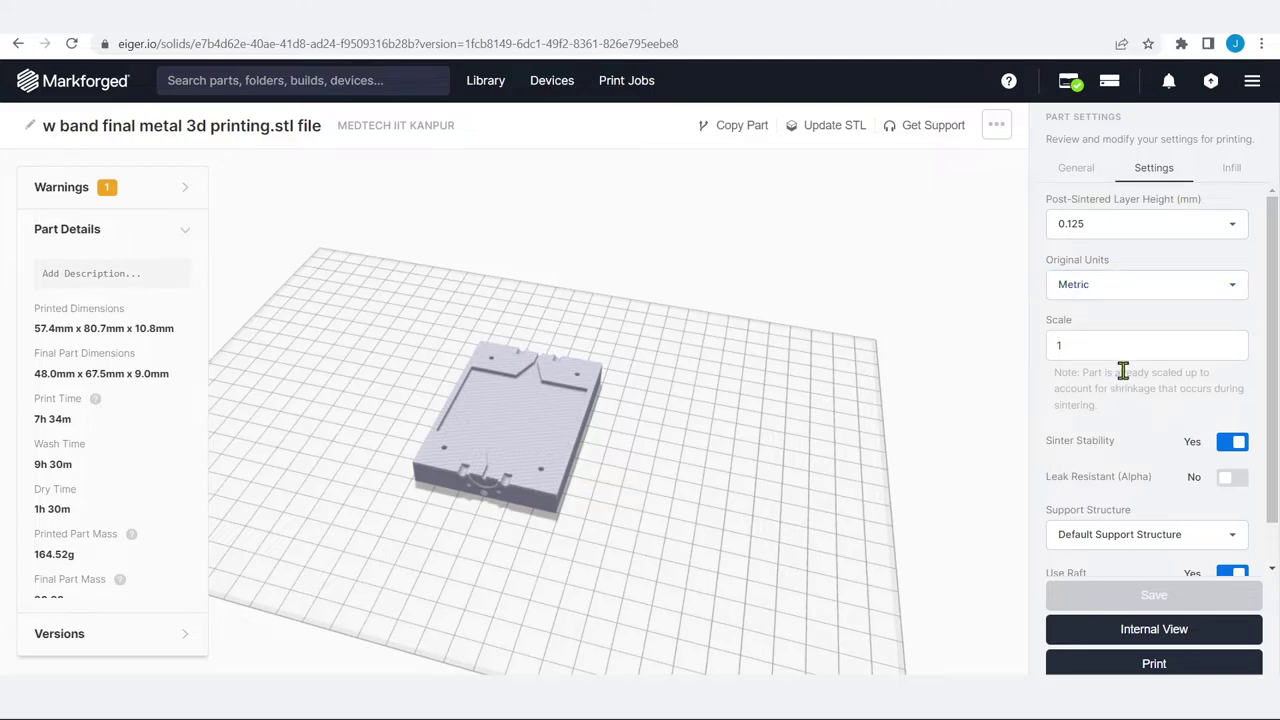
# Change the part's support structure to Cubic Separations (Alpha) and save the part settings.
pyautogui.scroll(-1, 1123, 375)
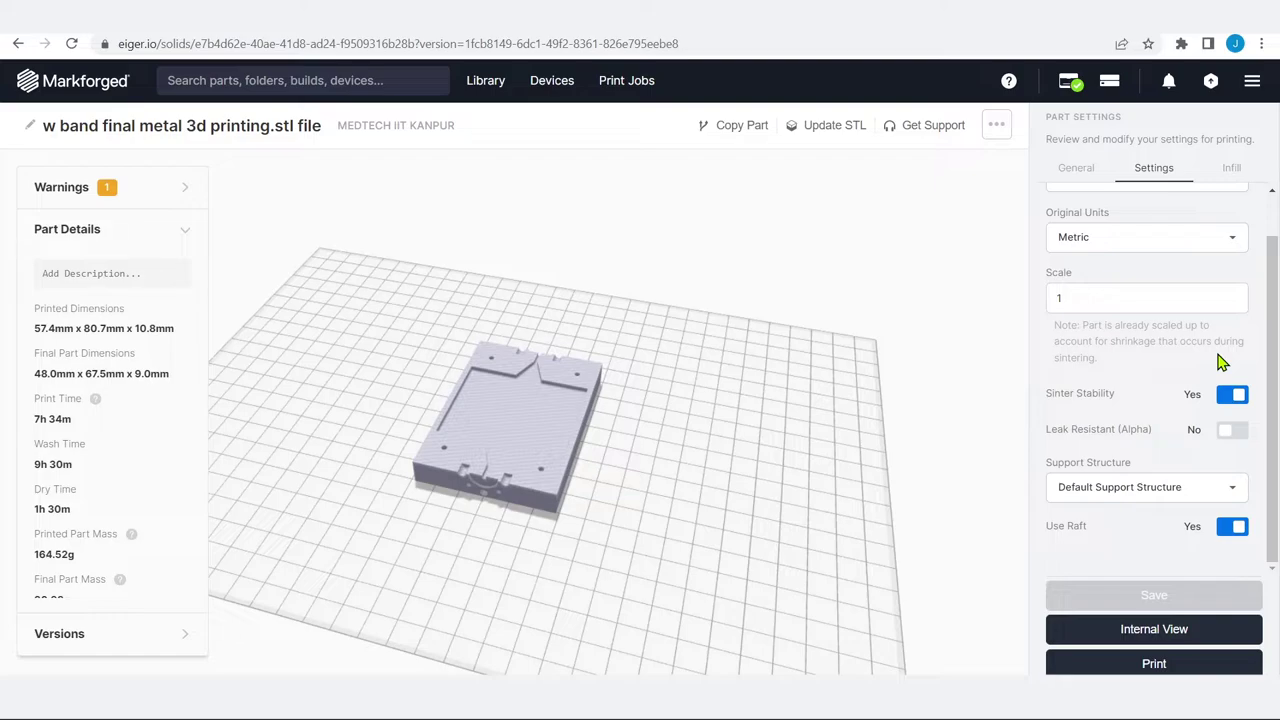
pyautogui.click(1232, 487)
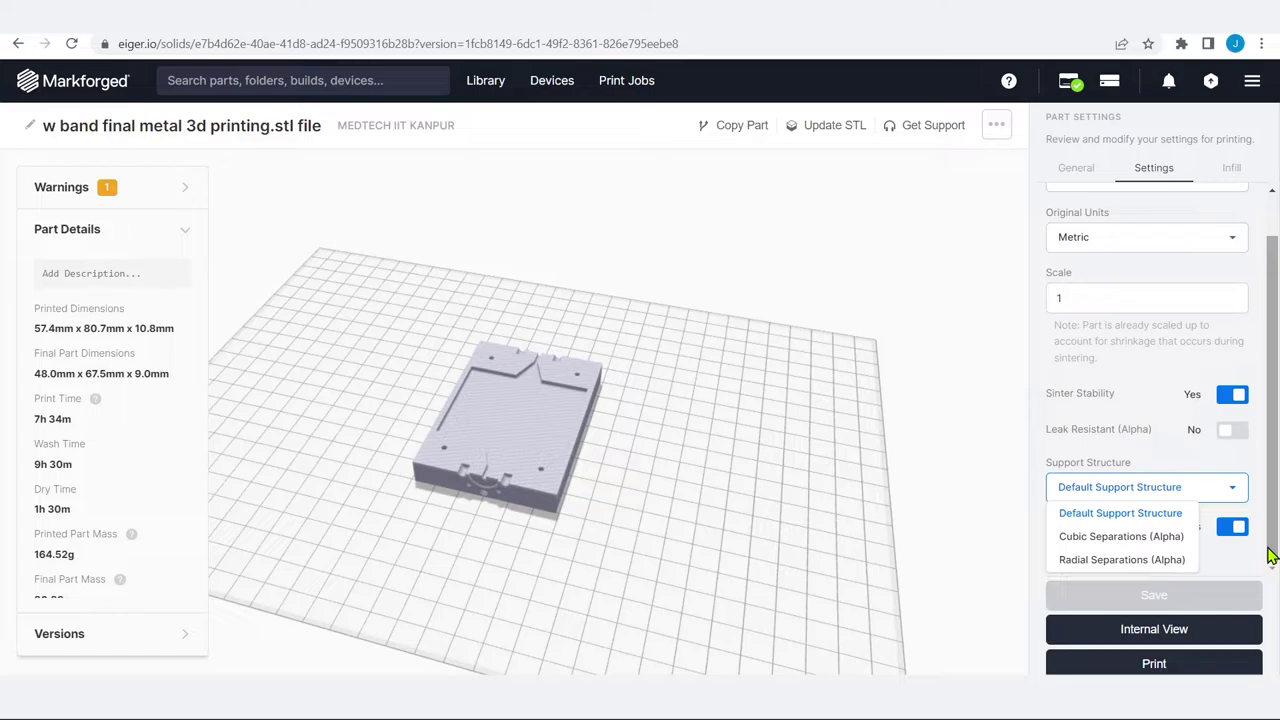
pyautogui.scroll(1, 1270, 556)
pyautogui.click(1157, 534)
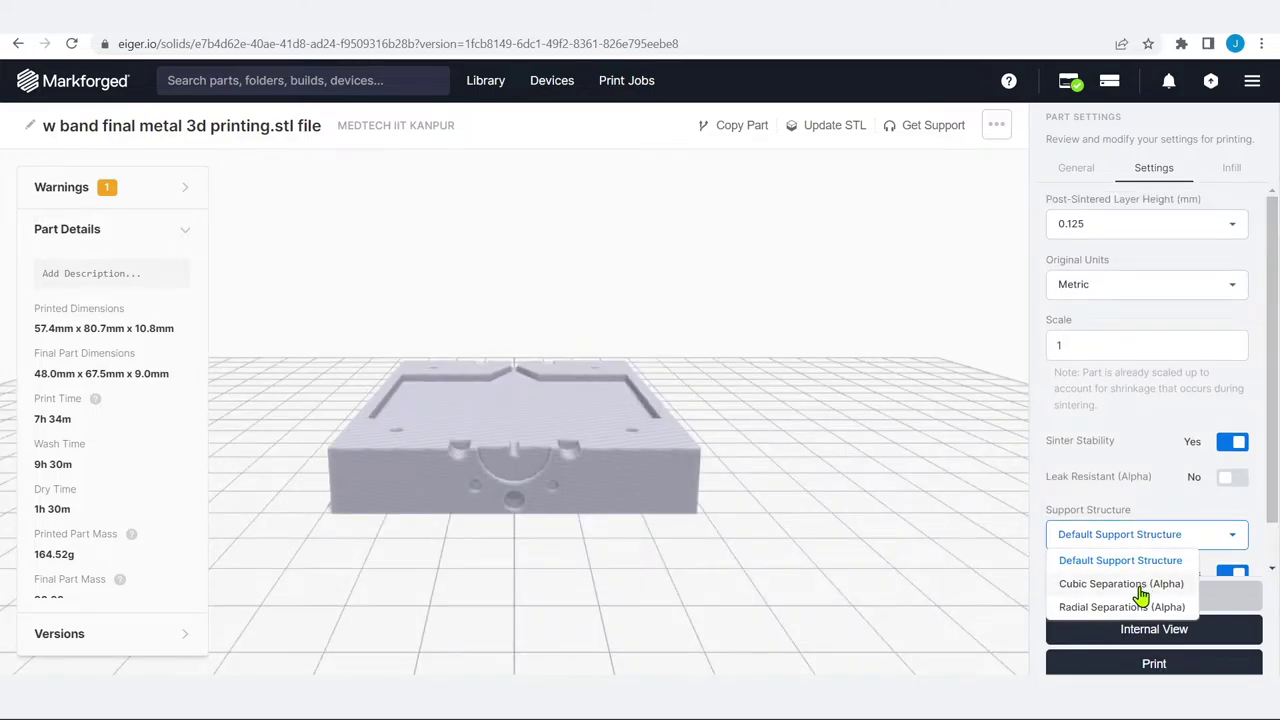
pyautogui.click(1143, 583)
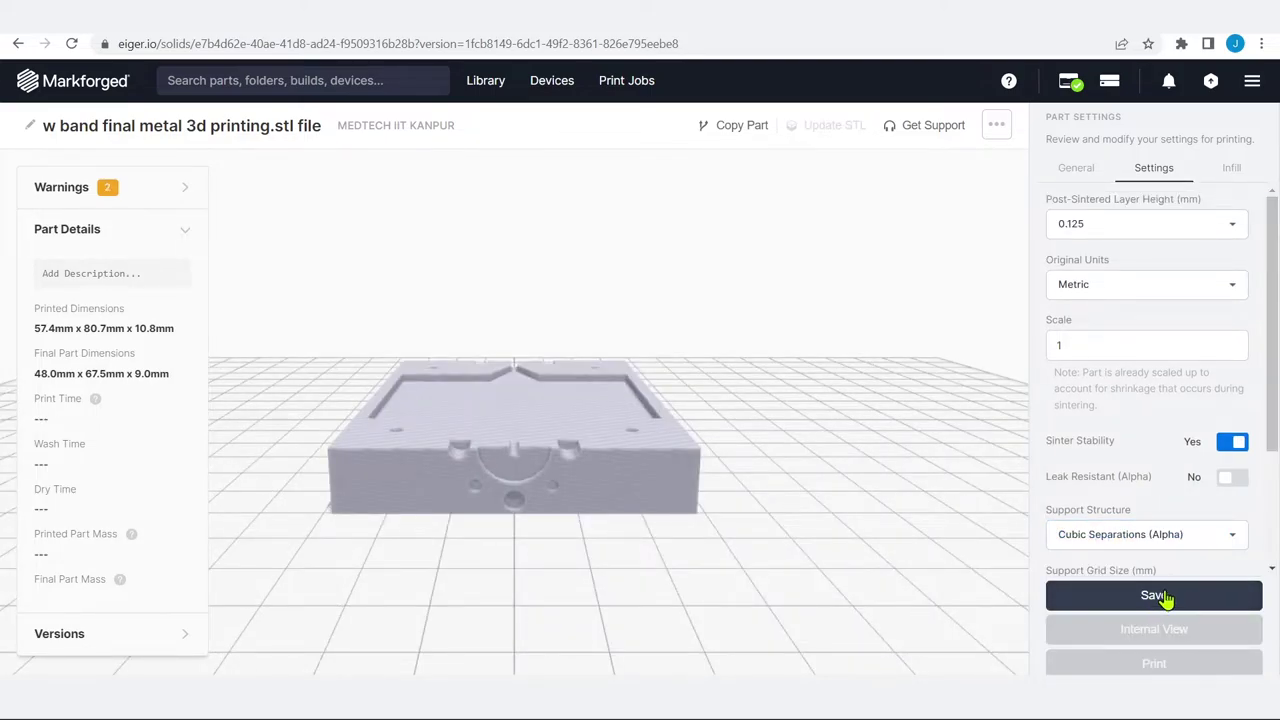
pyautogui.click(1163, 597)
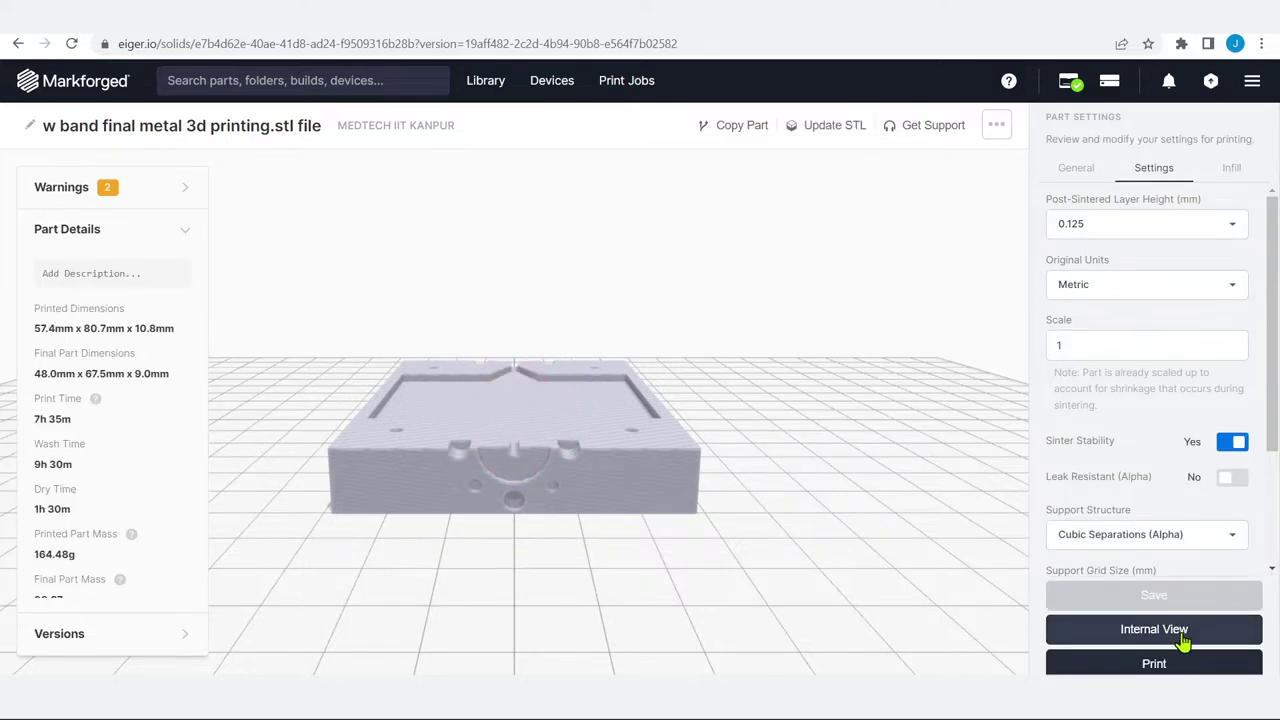
# Examine the cubic separation supports inside the part's holes in the 3D internal view, and return to the part view.
pyautogui.click(1182, 643)
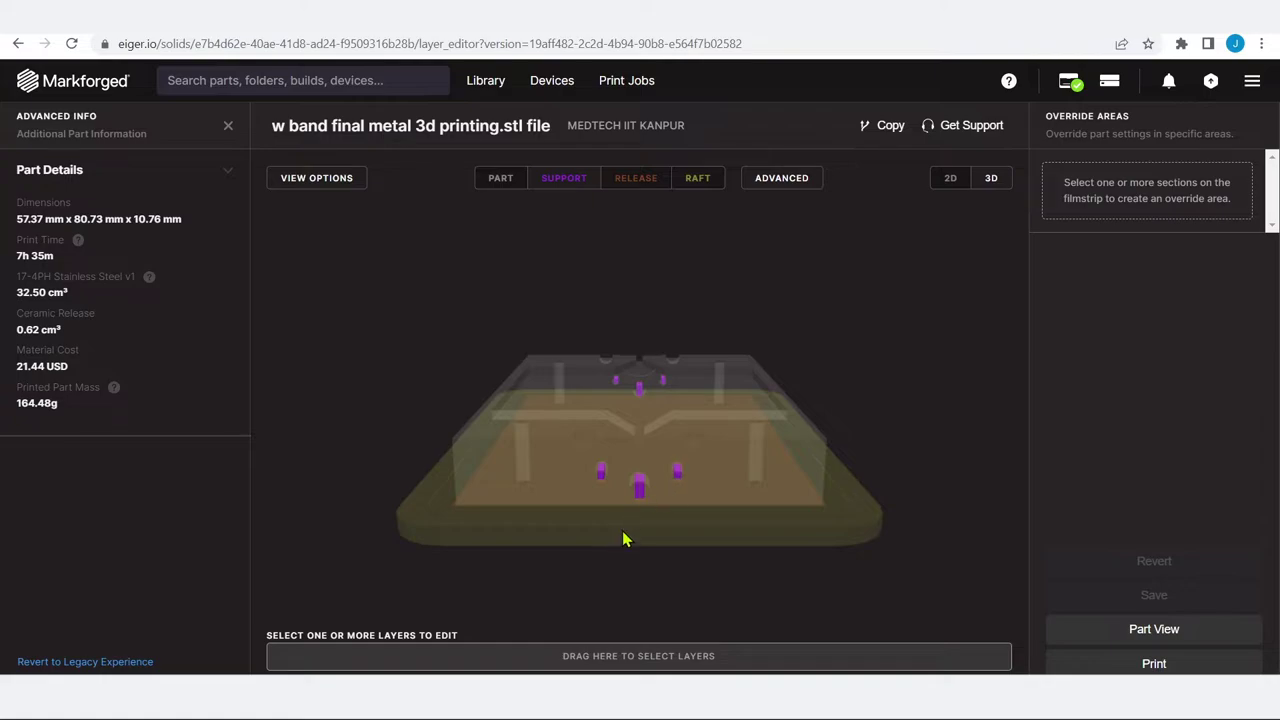
pyautogui.scroll(5, 624, 536)
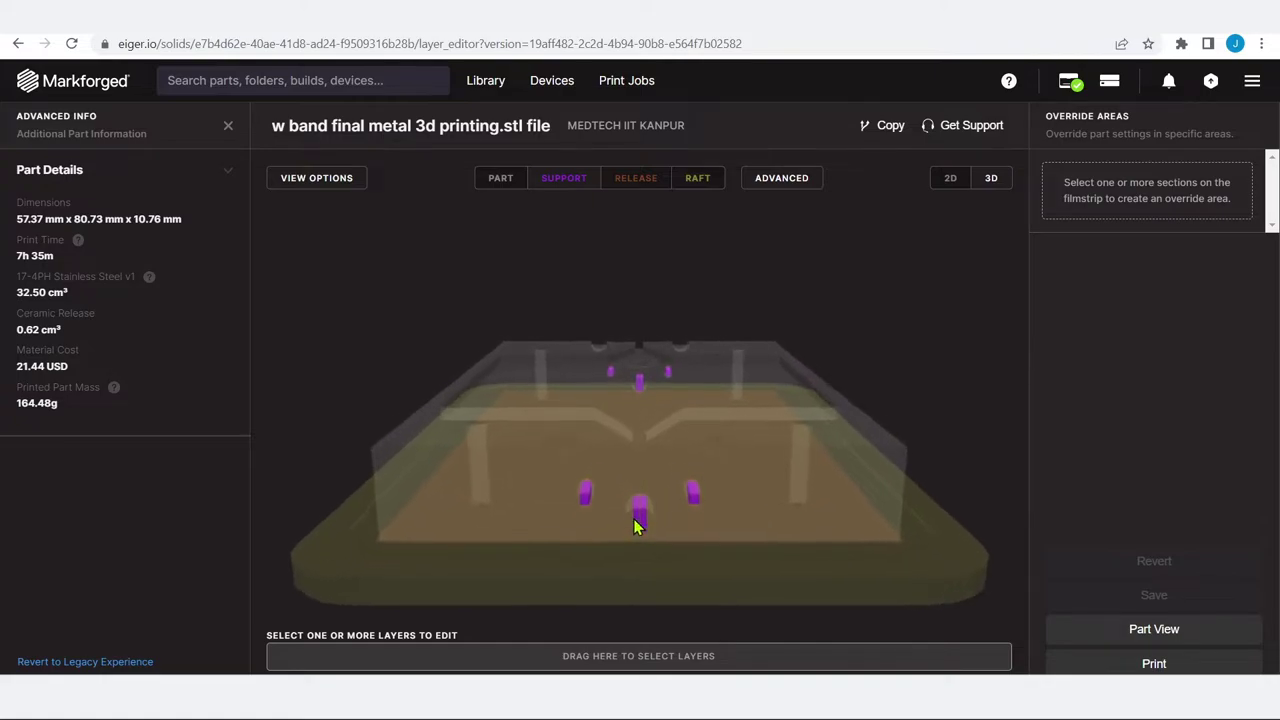
pyautogui.moveTo(634, 520)
pyautogui.mouseDown()
pyautogui.moveTo(631, 563)
pyautogui.moveTo(629, 503)
pyautogui.mouseUp()
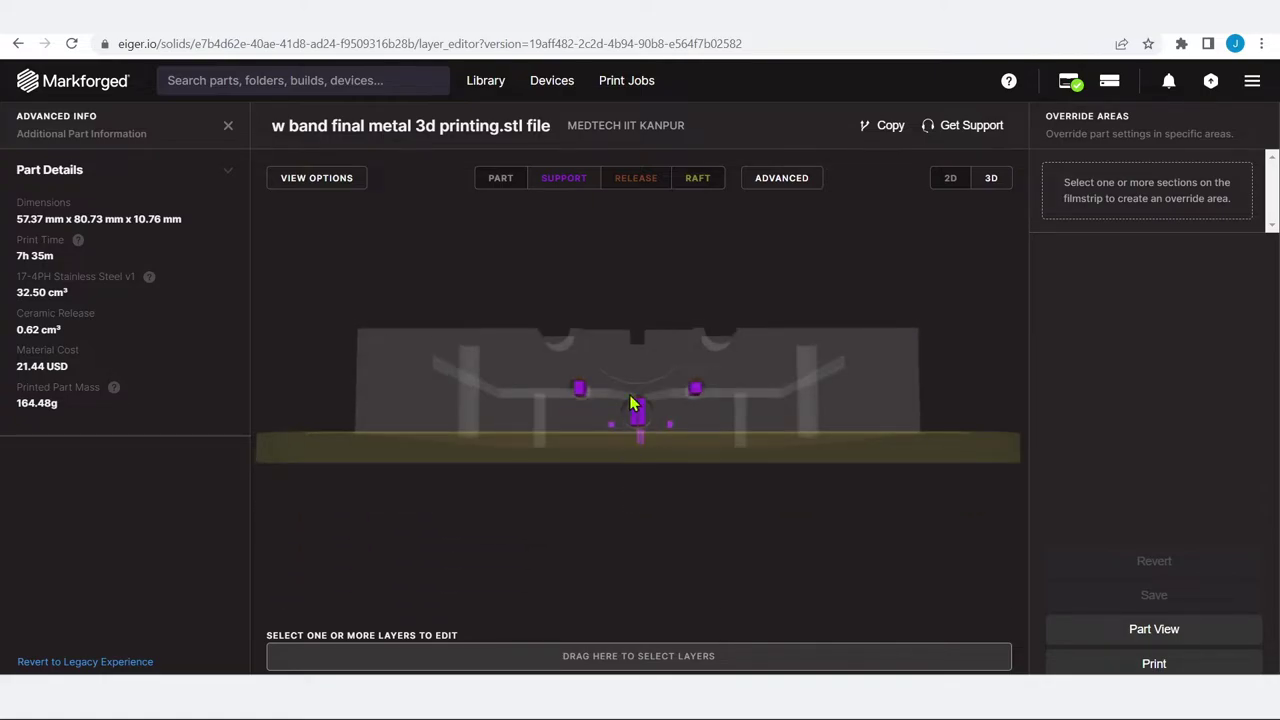
pyautogui.scroll(5, 632, 403)
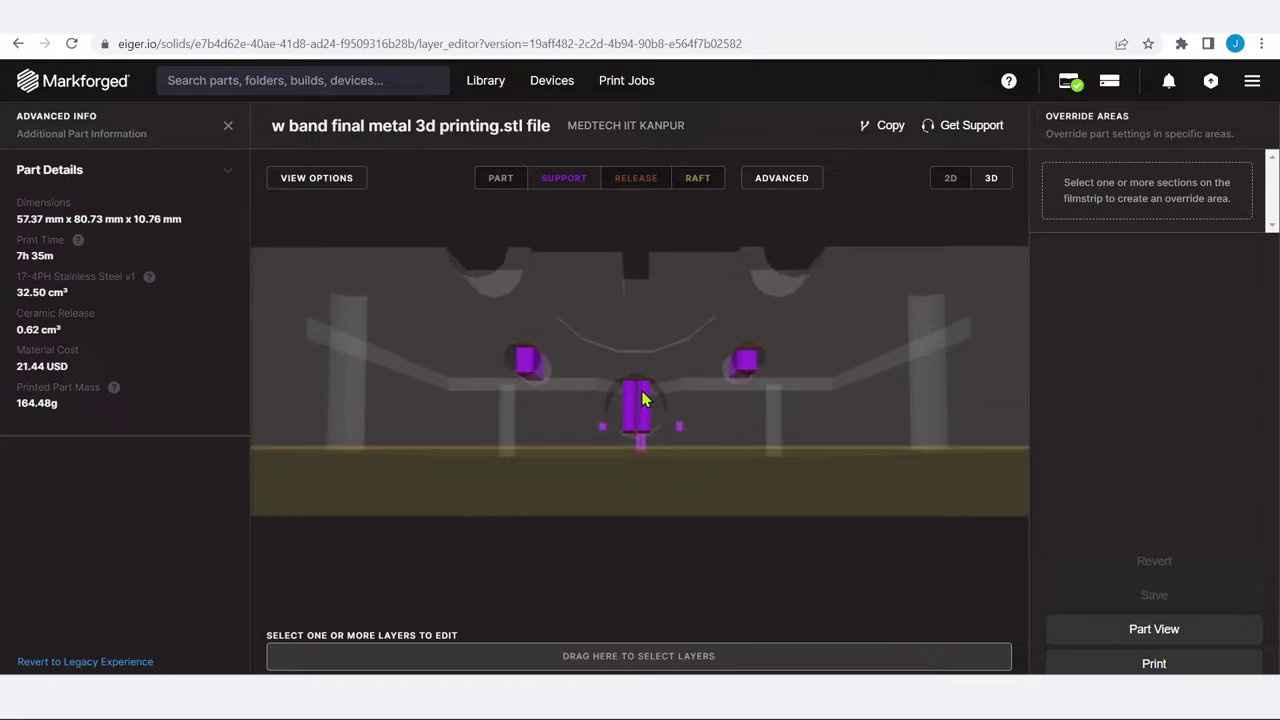
pyautogui.moveTo(600, 414); pyautogui.dragTo(600, 451)
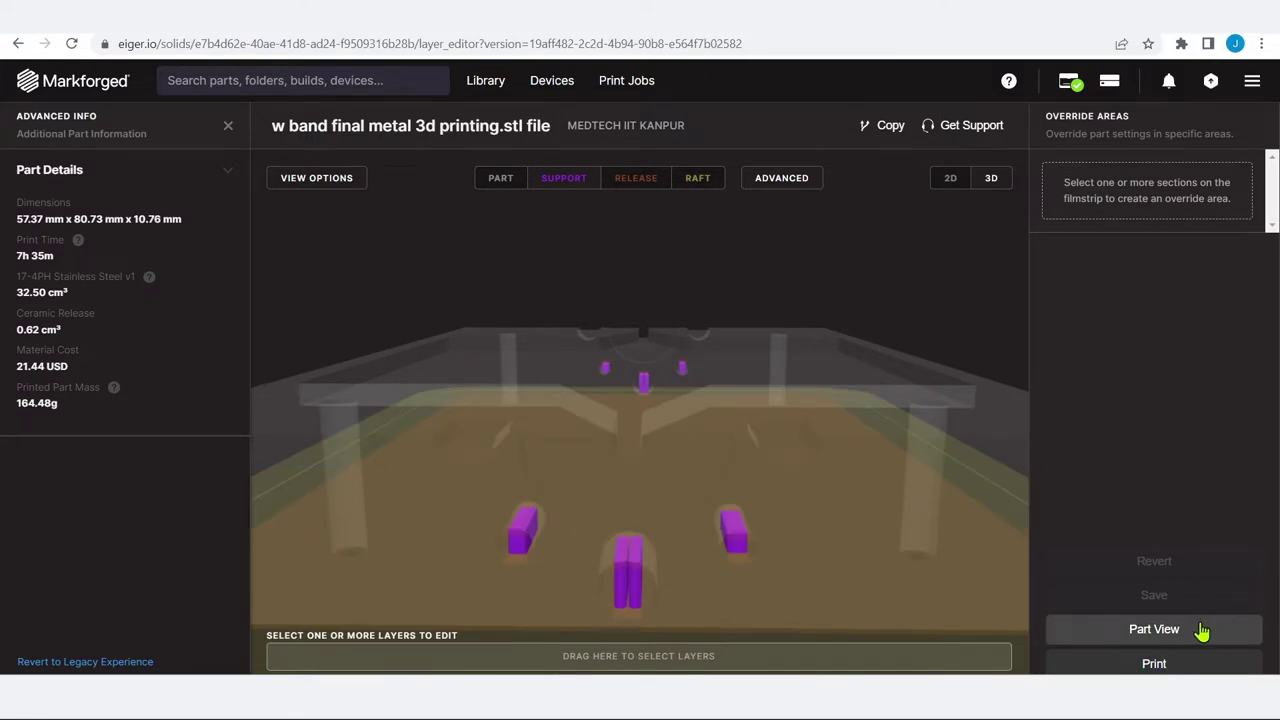
pyautogui.click(1201, 631)
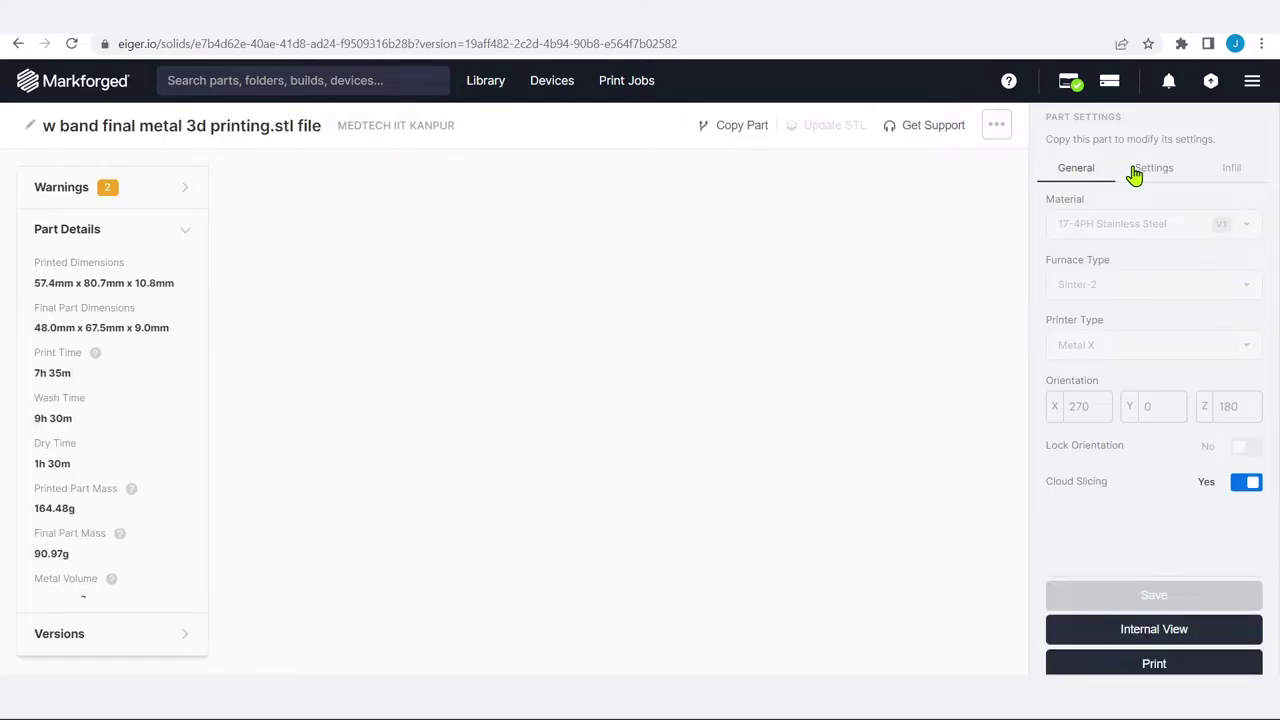
# Change the part's support structure to Radial Separations (Alpha) and save the part settings.
pyautogui.click(1150, 170)
pyautogui.click(1157, 535)
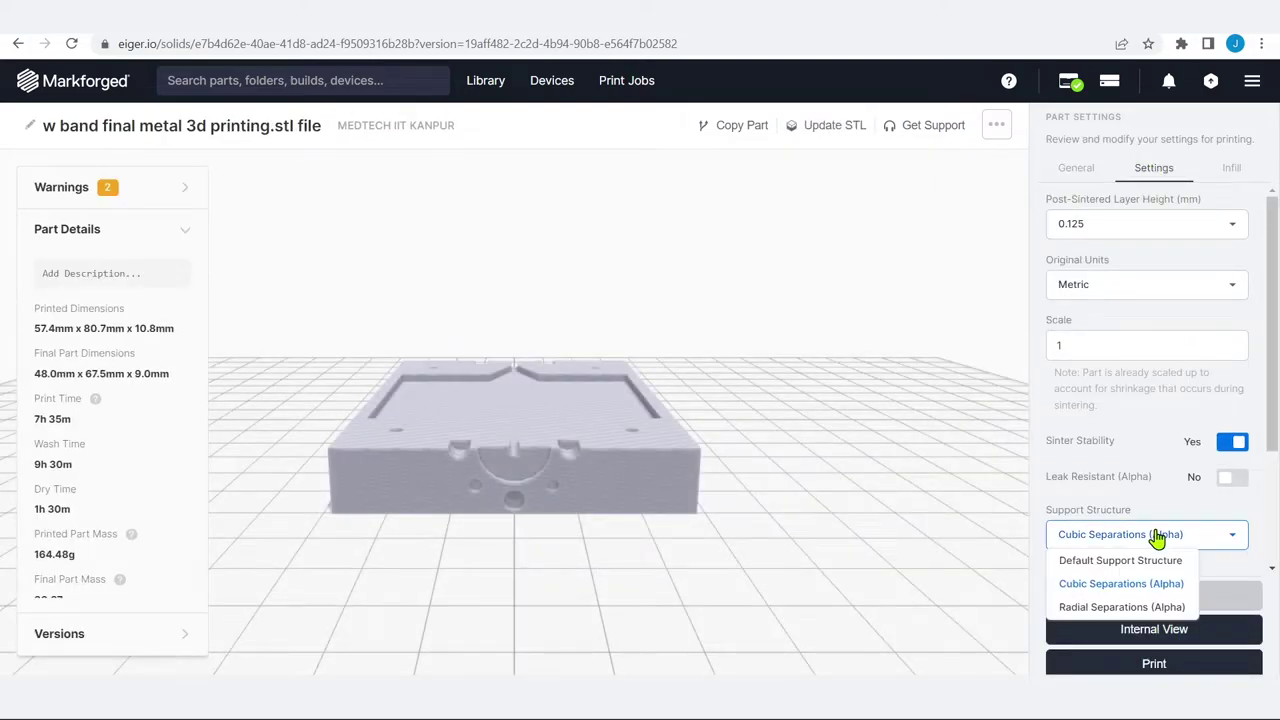
pyautogui.click(1150, 608)
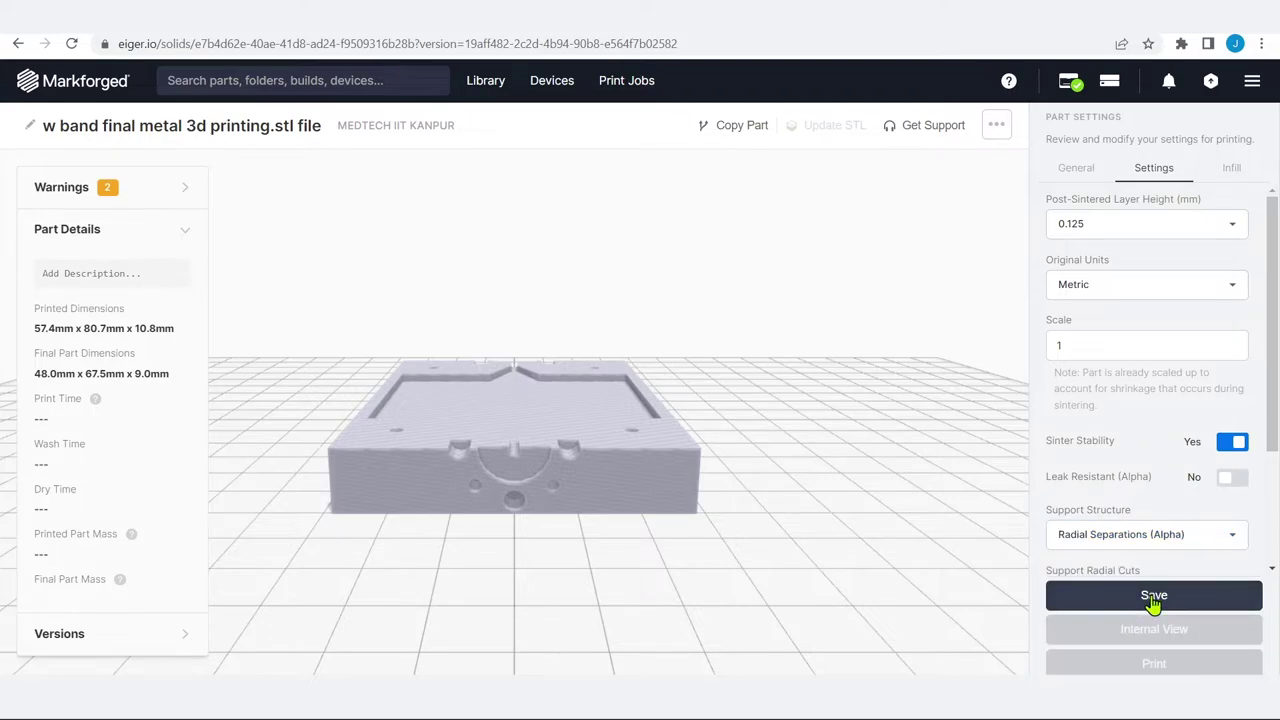
pyautogui.click(1153, 597)
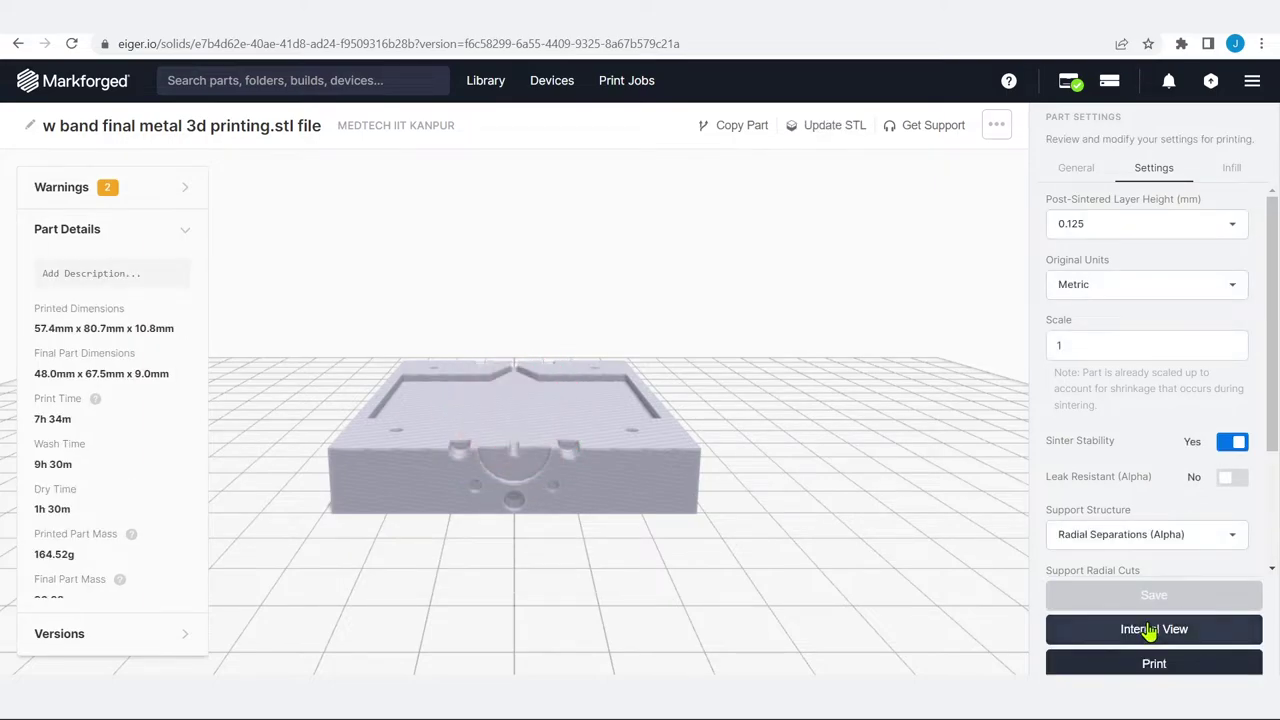
# Inspect the radial separation supports in the holes in the 3D internal view, and go back to the part view.
pyautogui.click(1152, 640)
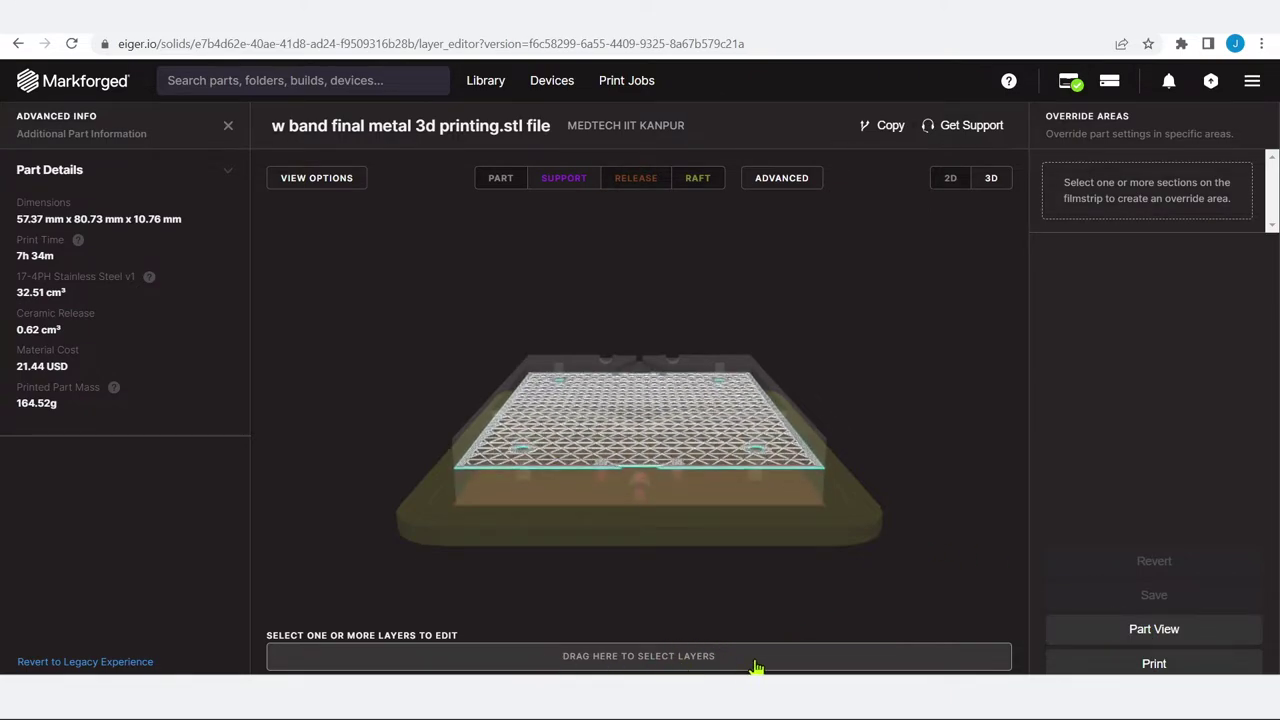
pyautogui.moveTo(644, 500)
pyautogui.mouseDown()
pyautogui.moveTo(640, 526)
pyautogui.moveTo(644, 481)
pyautogui.mouseUp()
pyautogui.scroll(5, 649, 417)
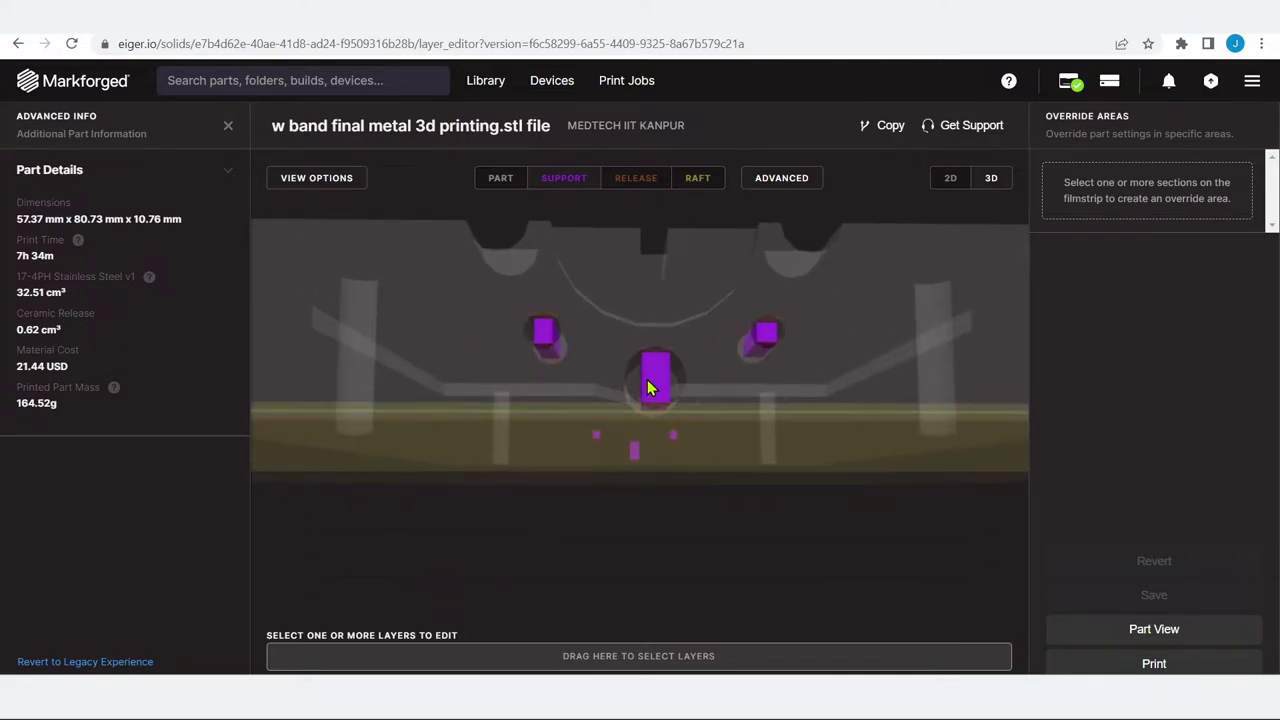
pyautogui.moveTo(647, 382); pyautogui.dragTo(603, 489)
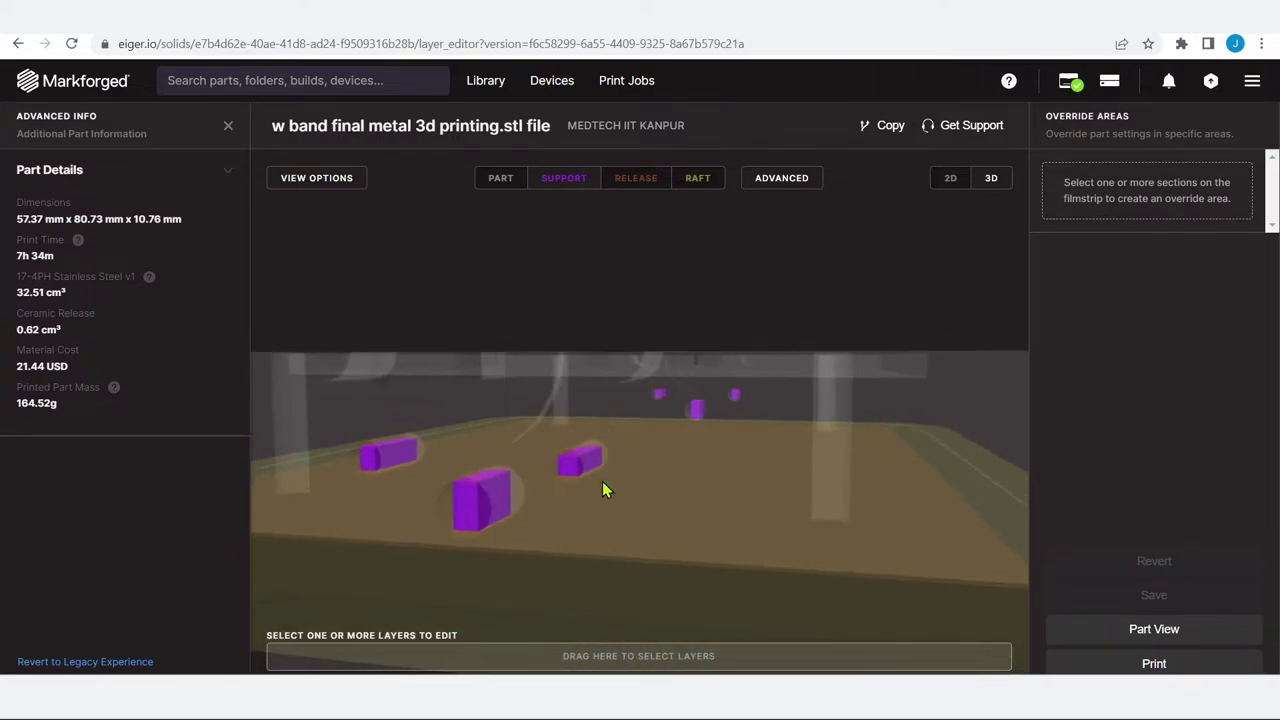
pyautogui.click(1153, 629)
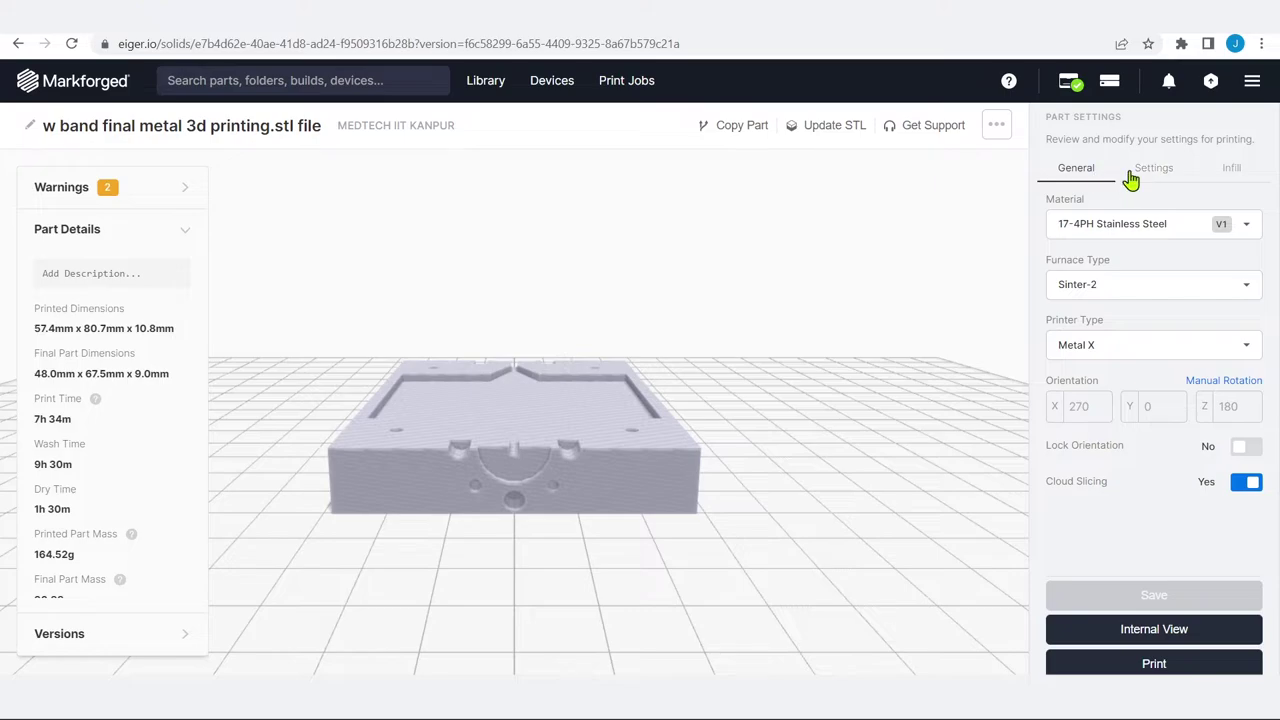
# Review the support structure options in the part's print settings without choosing a different one.
pyautogui.click(1162, 174)
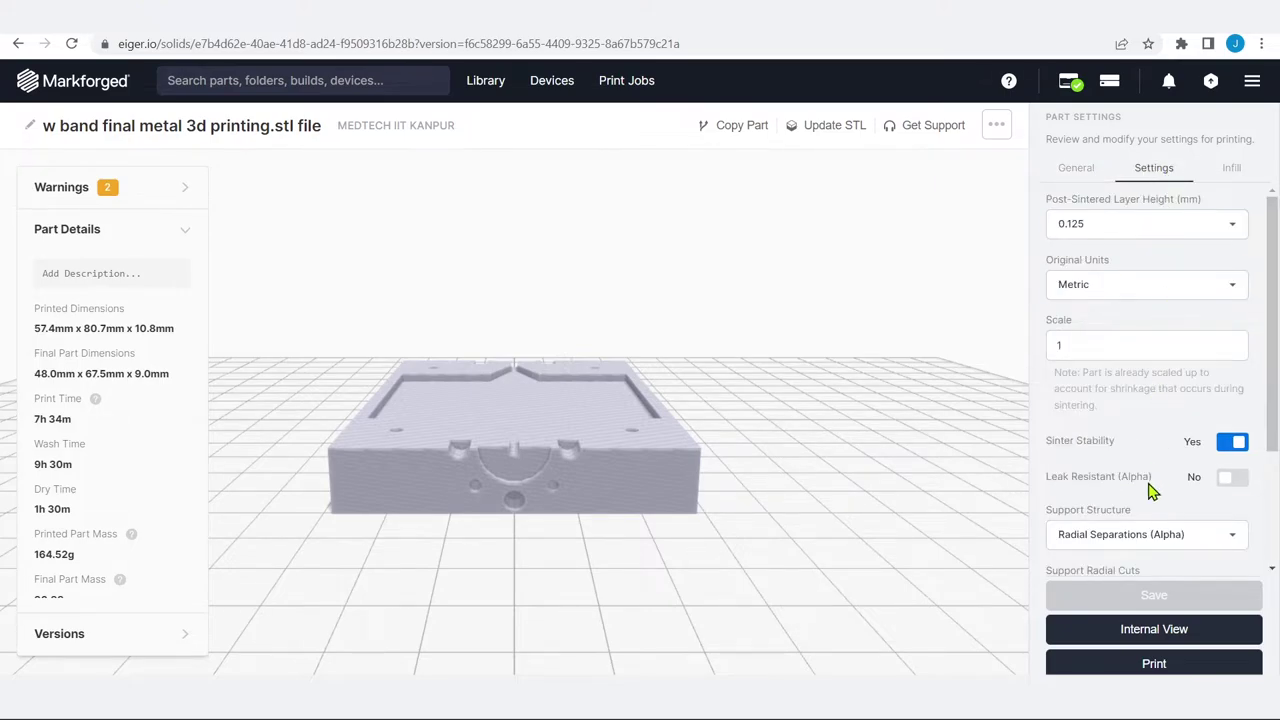
pyautogui.scroll(-2, 1150, 490)
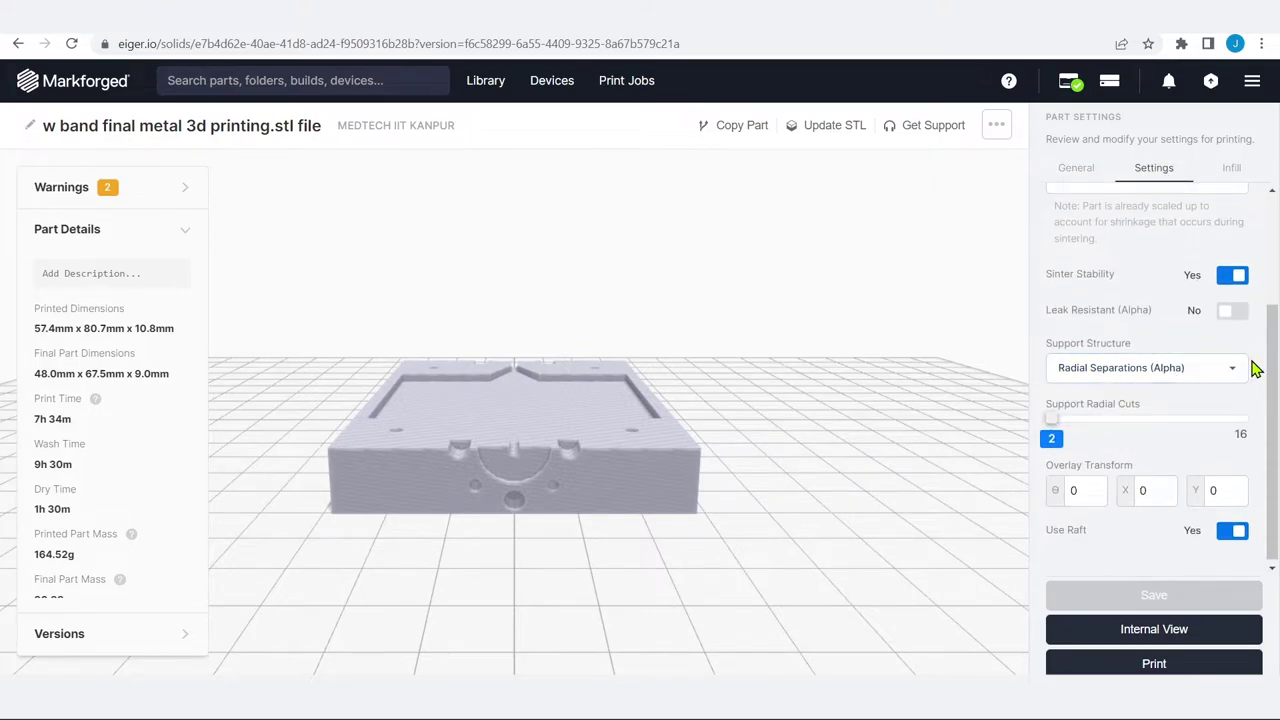
pyautogui.click(1097, 376)
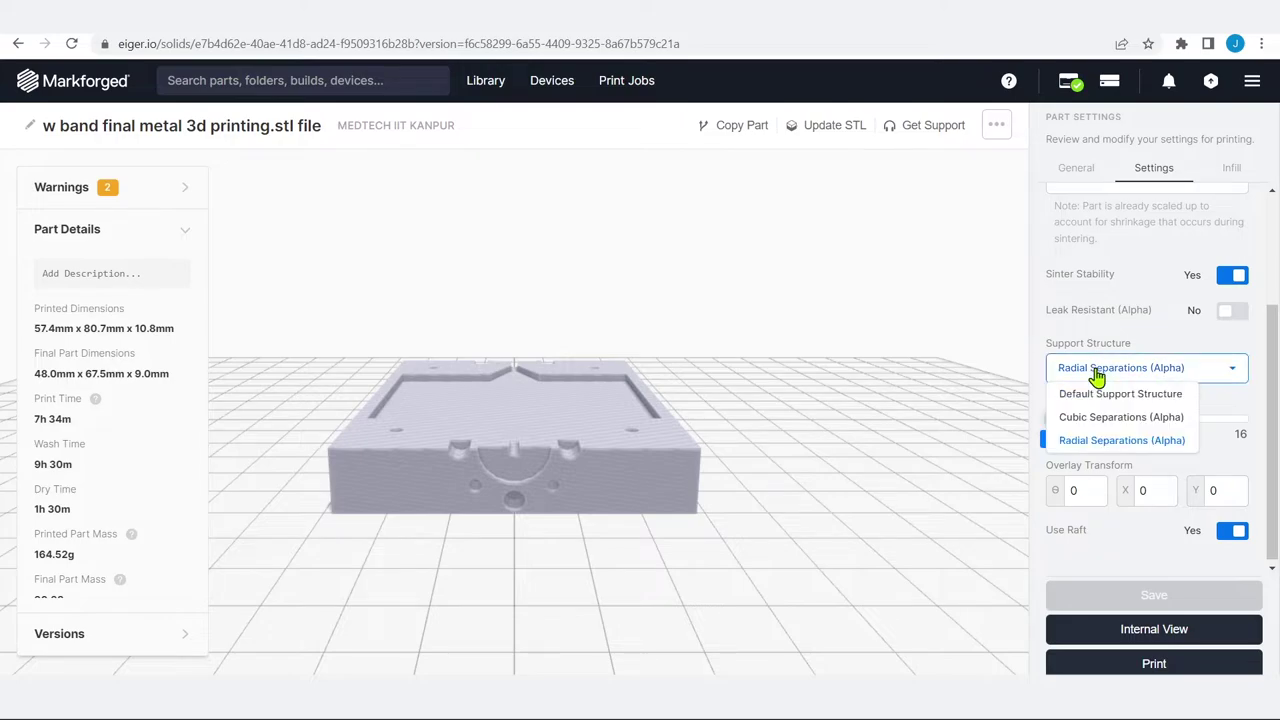
pyautogui.click(1096, 372)
pyautogui.click(1095, 372)
pyautogui.click(1237, 402)
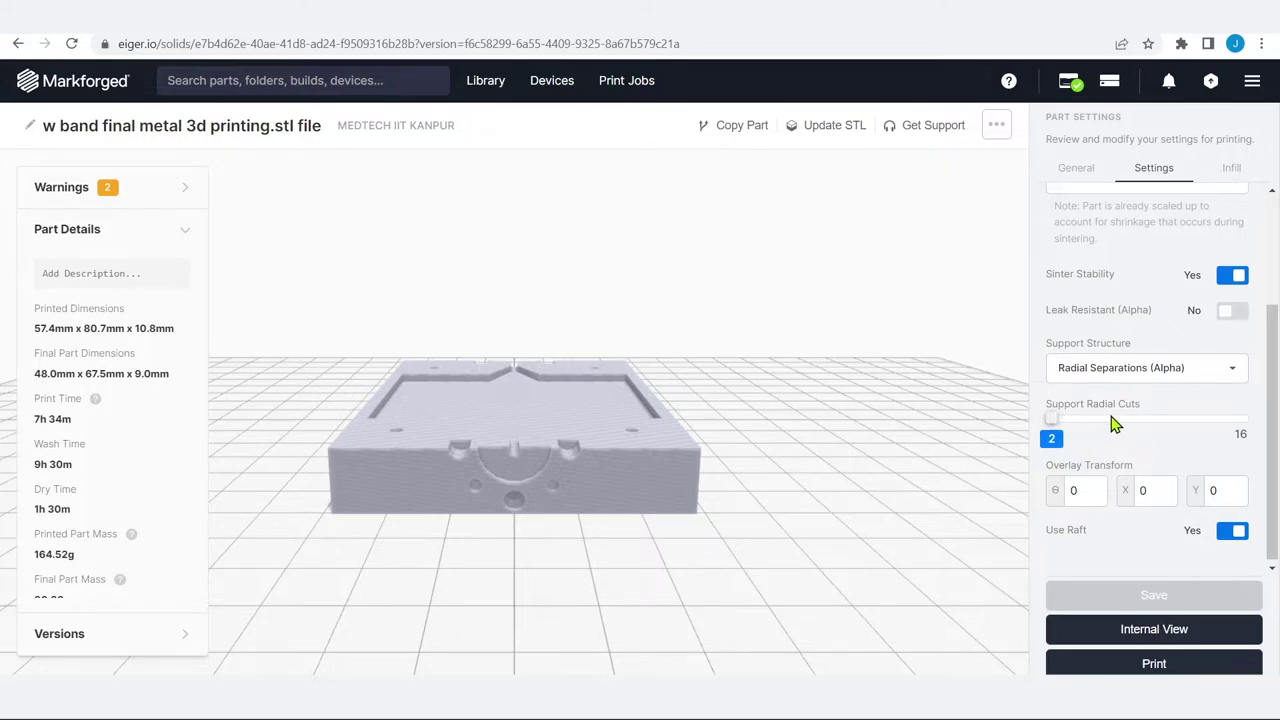
# Try 9 support radial cuts and set the value back to 2.
pyautogui.moveTo(1054, 430); pyautogui.dragTo(1018, 440)
pyautogui.moveTo(1053, 428); pyautogui.dragTo(1146, 430)
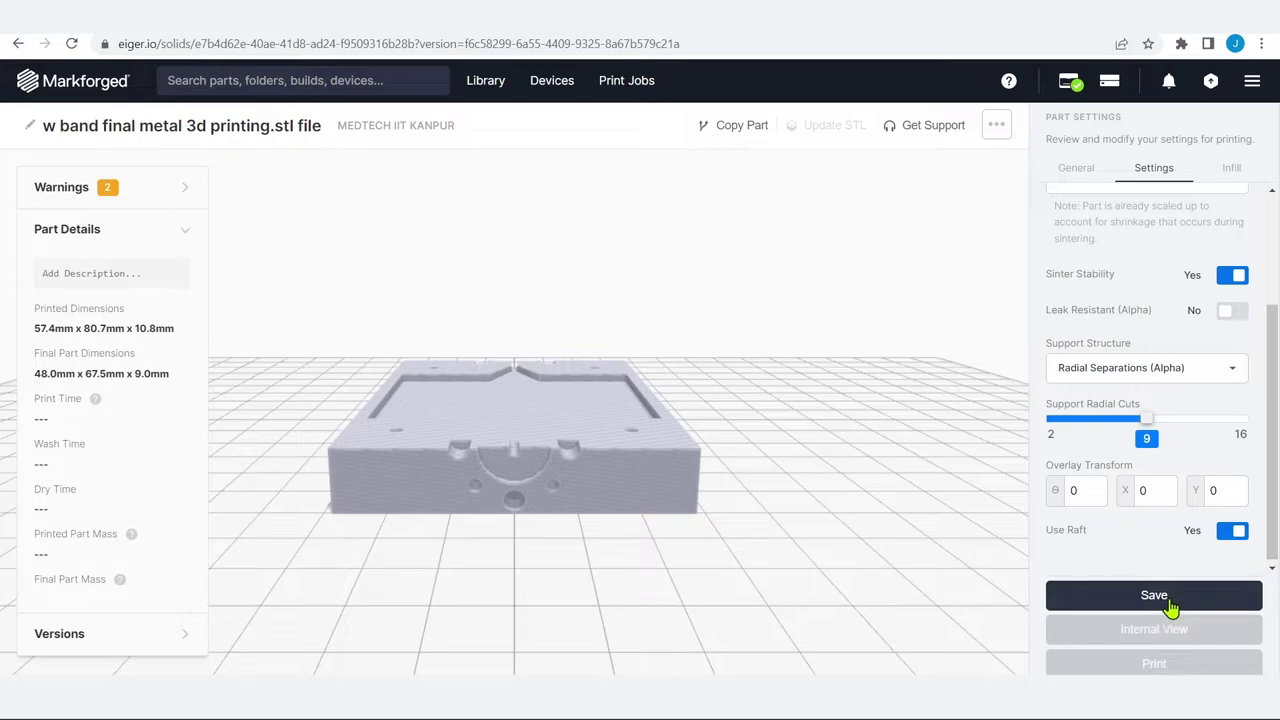
pyautogui.moveTo(1146, 430); pyautogui.dragTo(1049, 428)
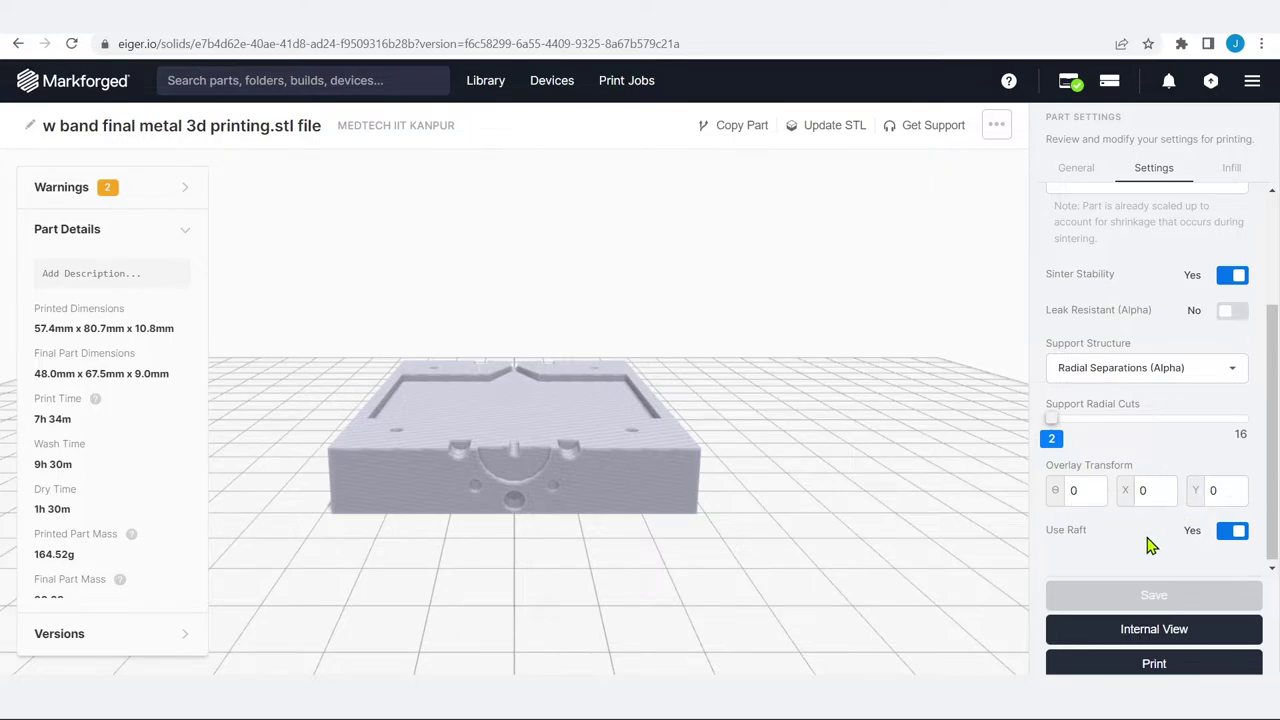
# Review the fill pattern options in the part's infill settings and keep Triangular Fill selected.
pyautogui.scroll(-1, 1147, 490)
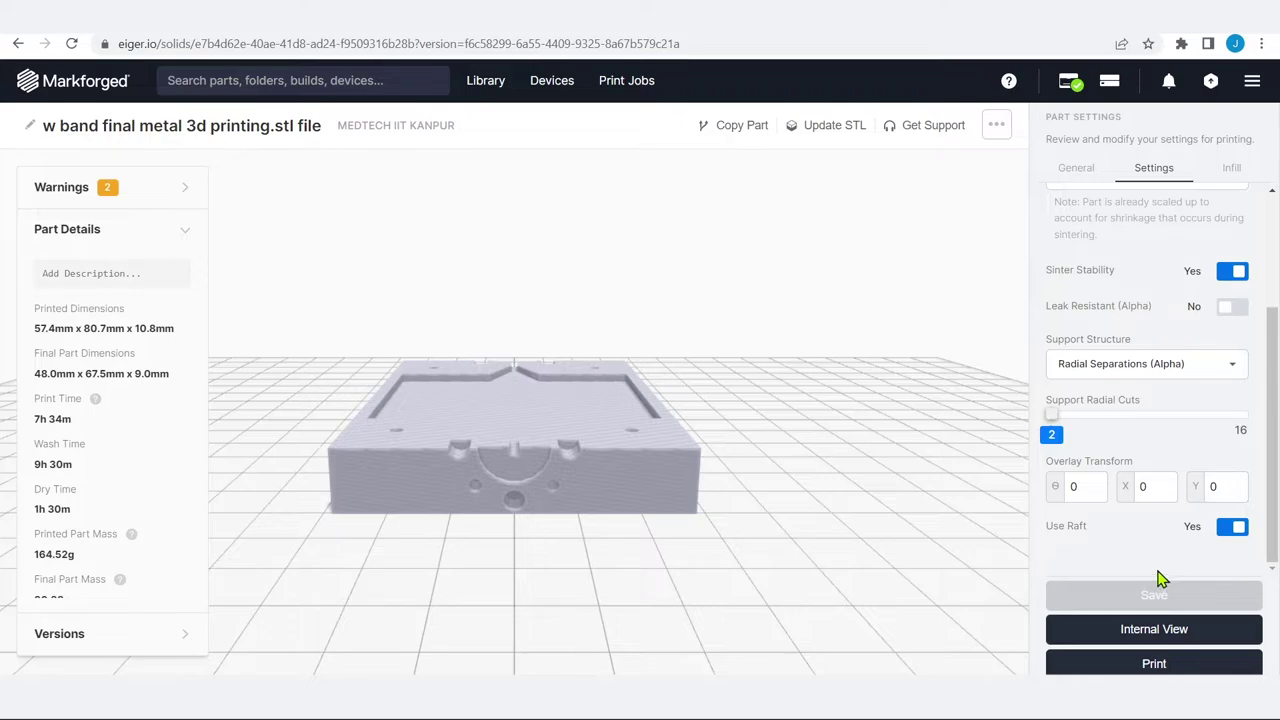
pyautogui.scroll(3, 1180, 480)
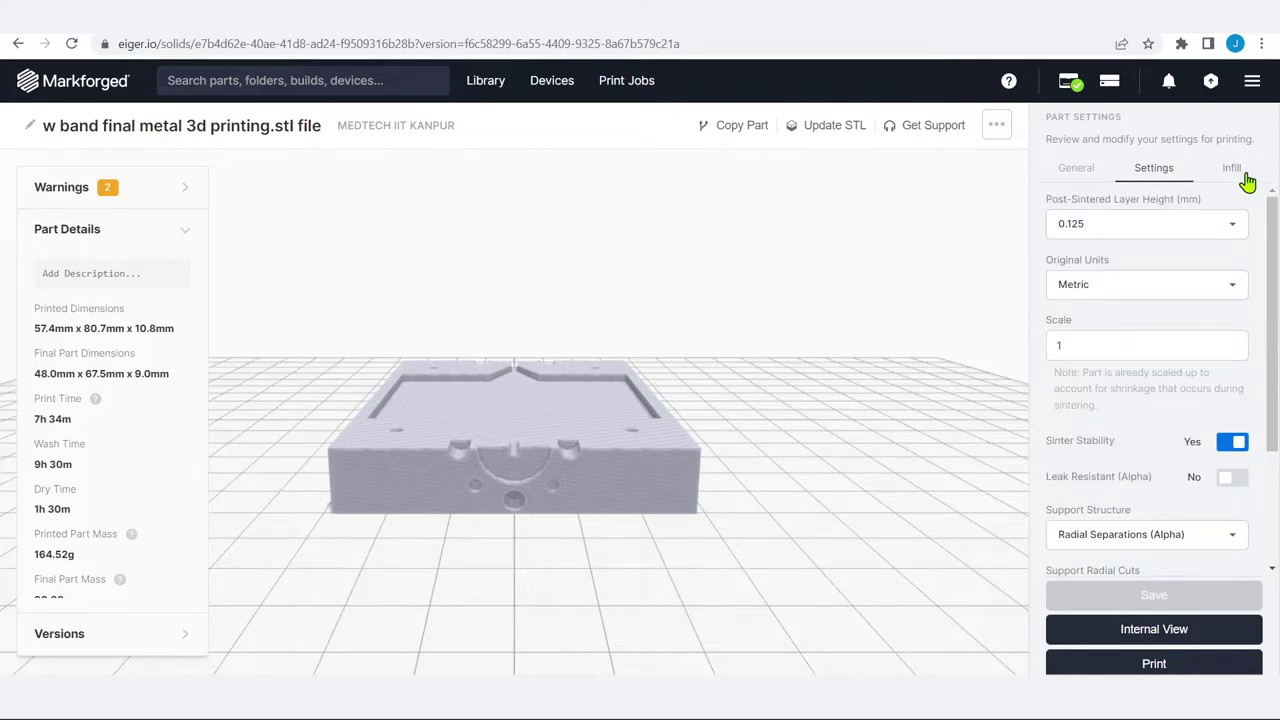
pyautogui.click(1232, 172)
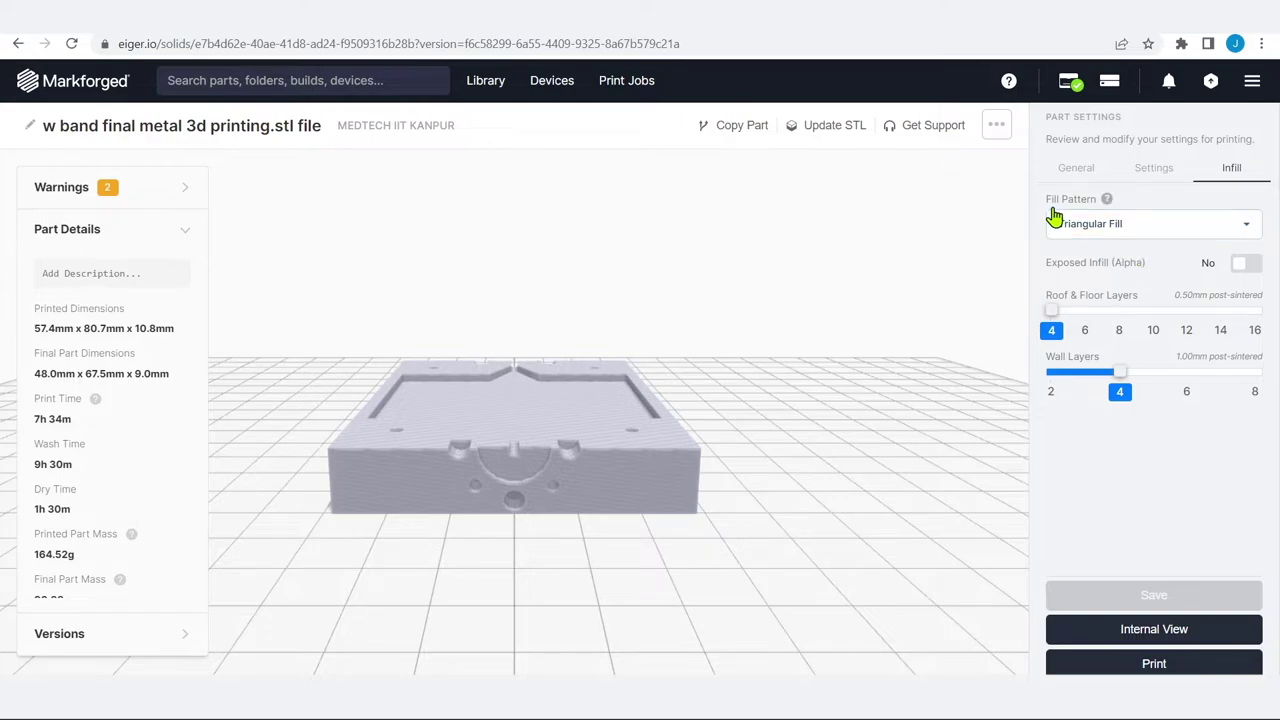
pyautogui.click(1110, 222)
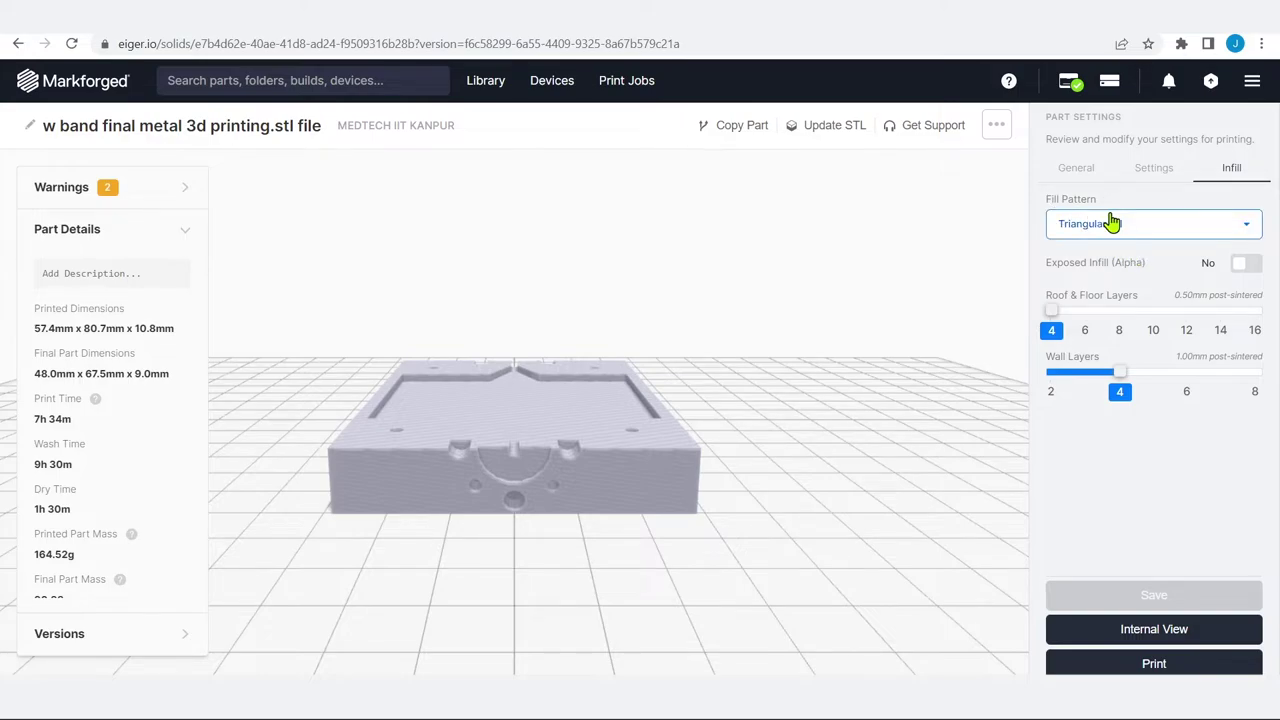
pyautogui.click(1134, 237)
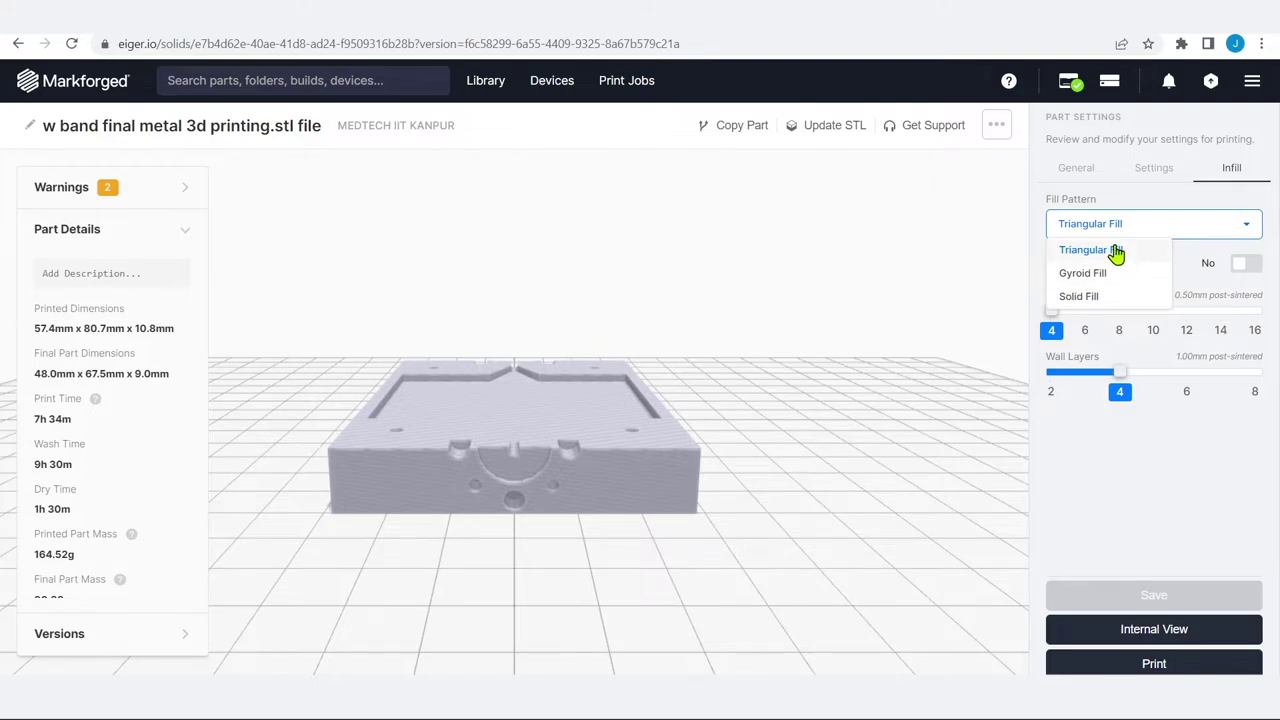
pyautogui.click(1117, 258)
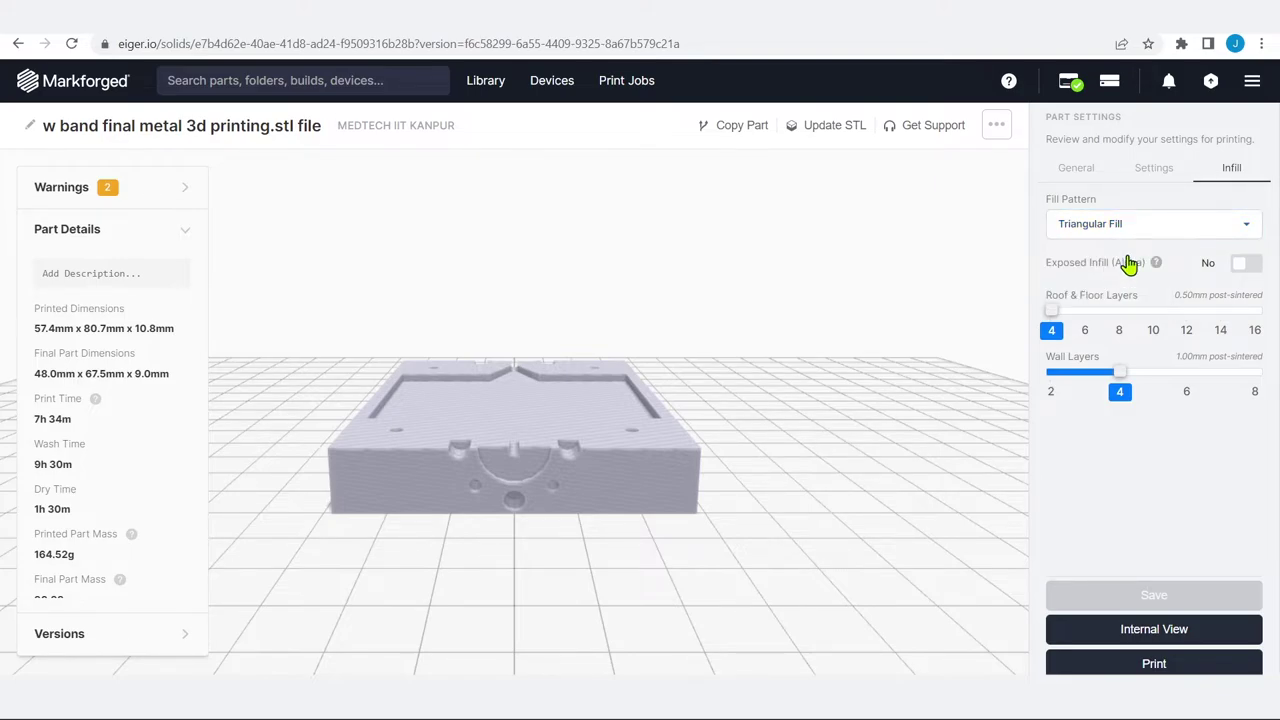
# Inspect the part with triangular fill from above in the 3D internal view, and go back to the part view.
pyautogui.click(1154, 628)
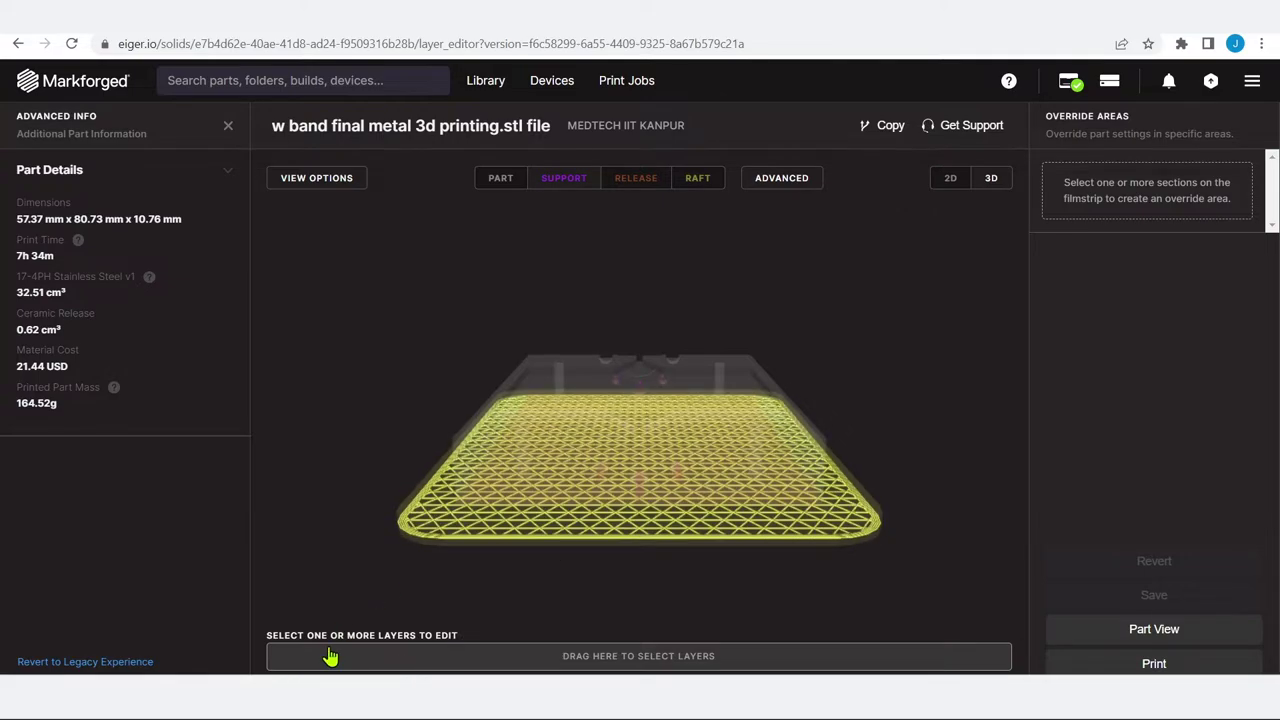
pyautogui.moveTo(658, 412); pyautogui.dragTo(653, 530)
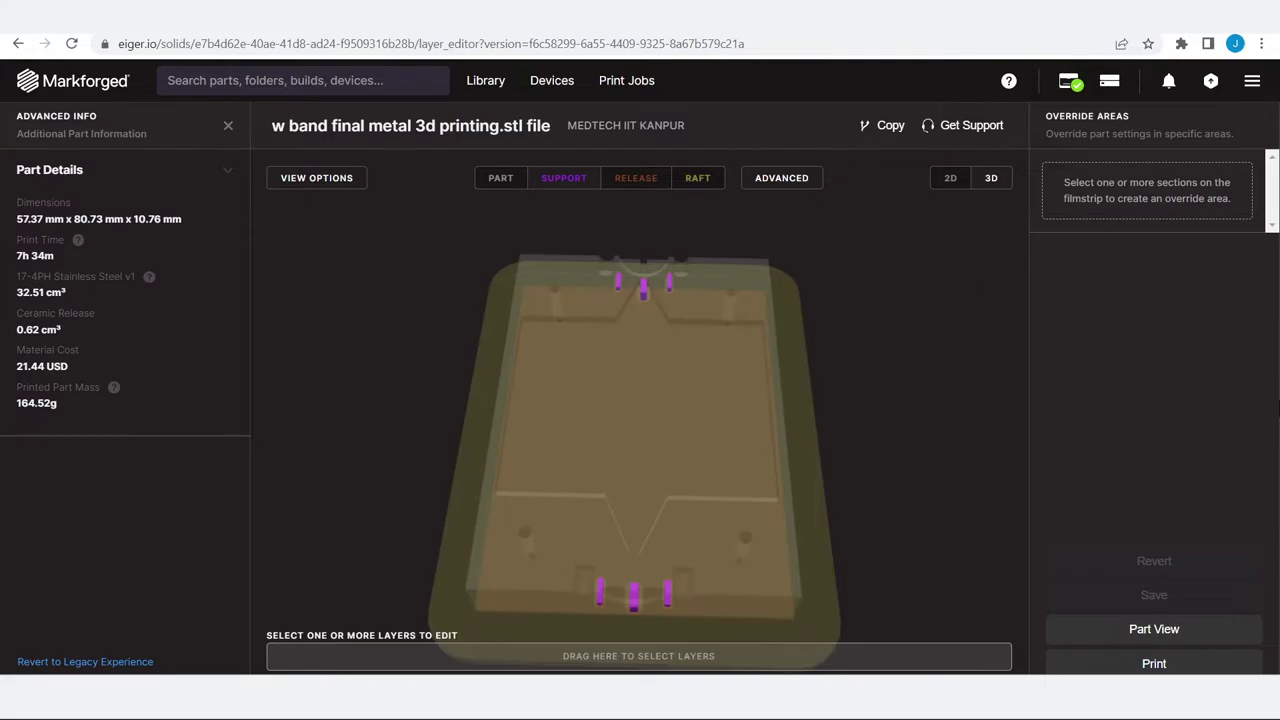
pyautogui.click(1154, 629)
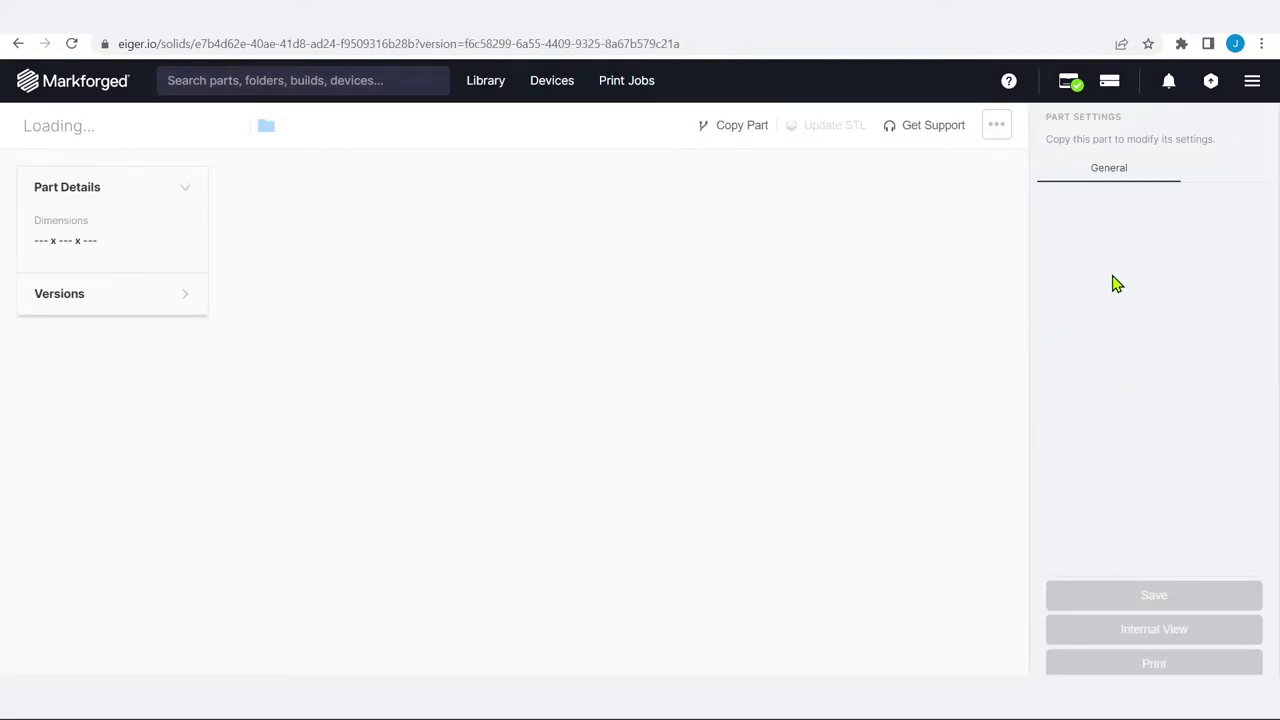
# Change the part's fill pattern to Gyroid Fill and save the part settings.
pyautogui.click(1232, 170)
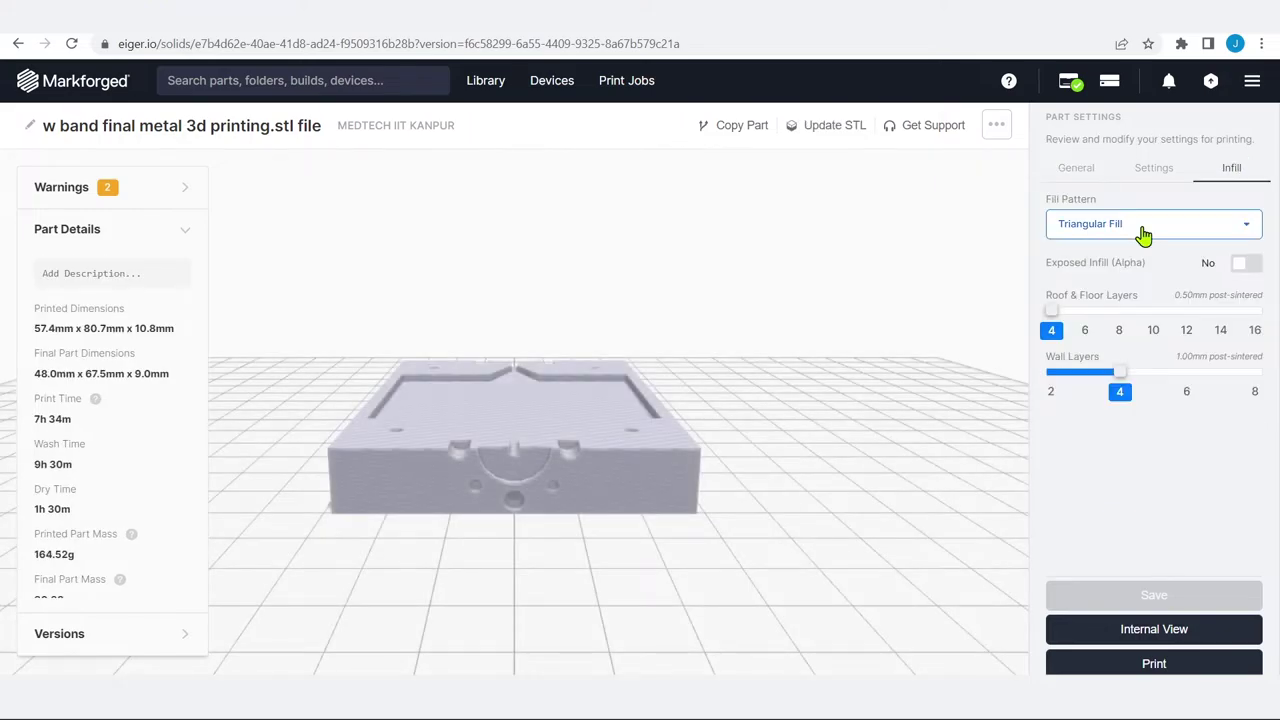
pyautogui.click(1137, 234)
pyautogui.click(1114, 277)
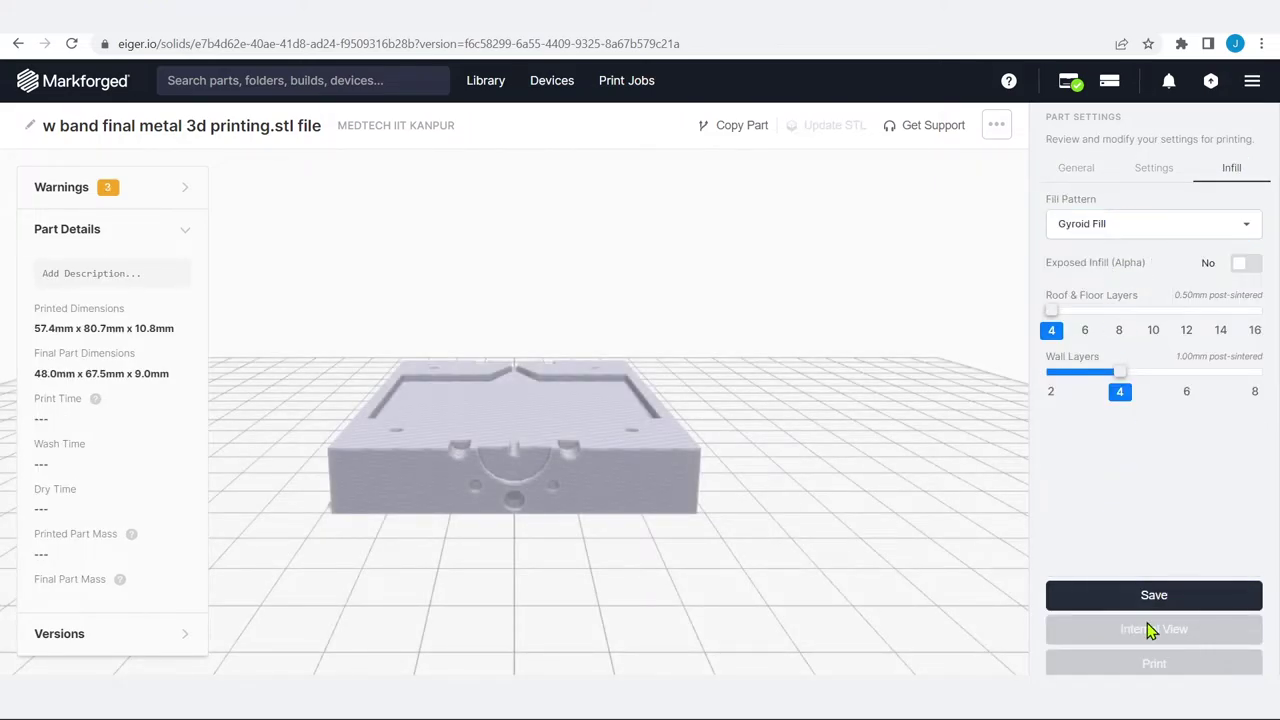
pyautogui.click(1163, 597)
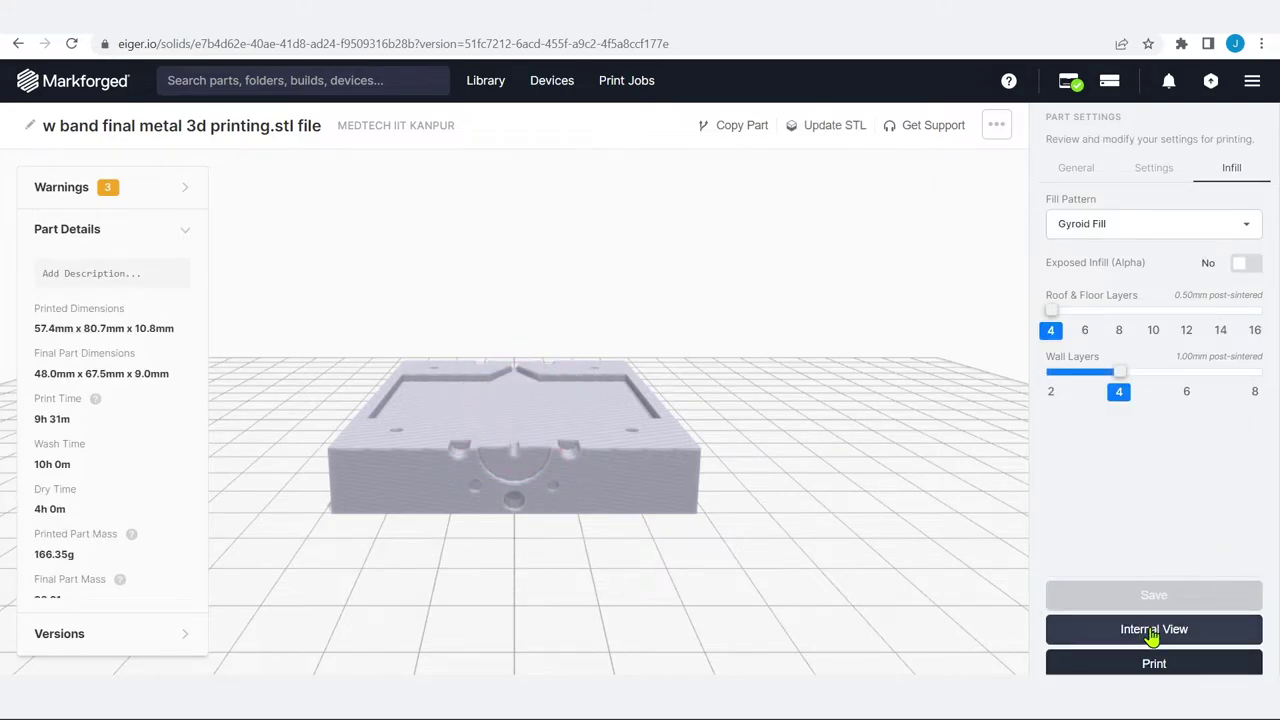
# Inspect the gyroid infill layers from above in the 3D internal view, and go back to the part view.
pyautogui.click(1153, 630)
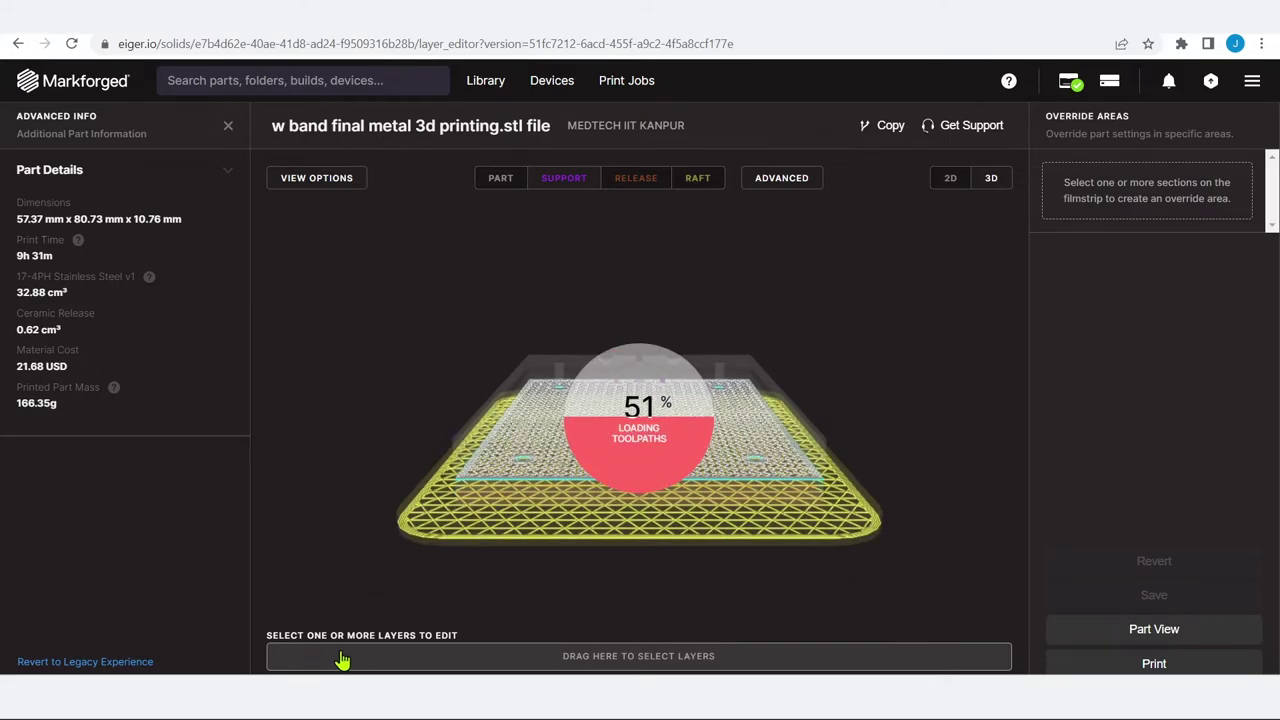
pyautogui.click(393, 658)
pyautogui.moveTo(549, 518); pyautogui.dragTo(535, 634)
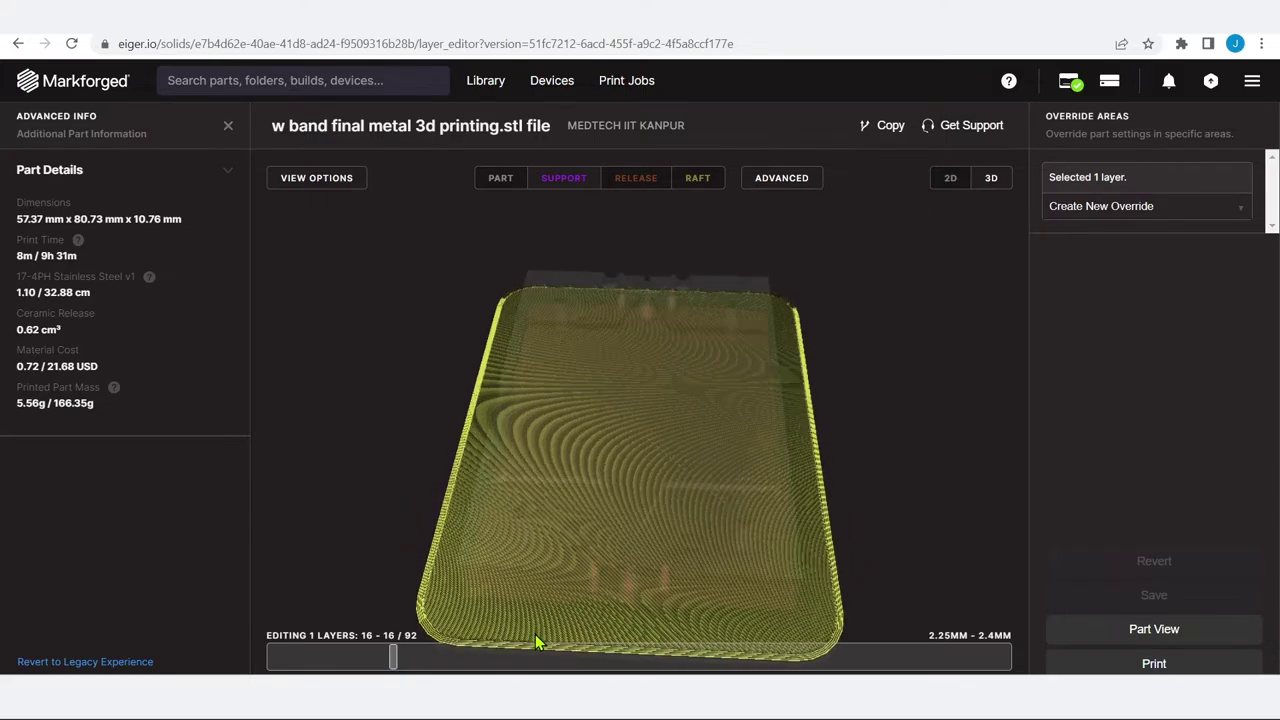
pyautogui.moveTo(537, 616); pyautogui.dragTo(537, 639)
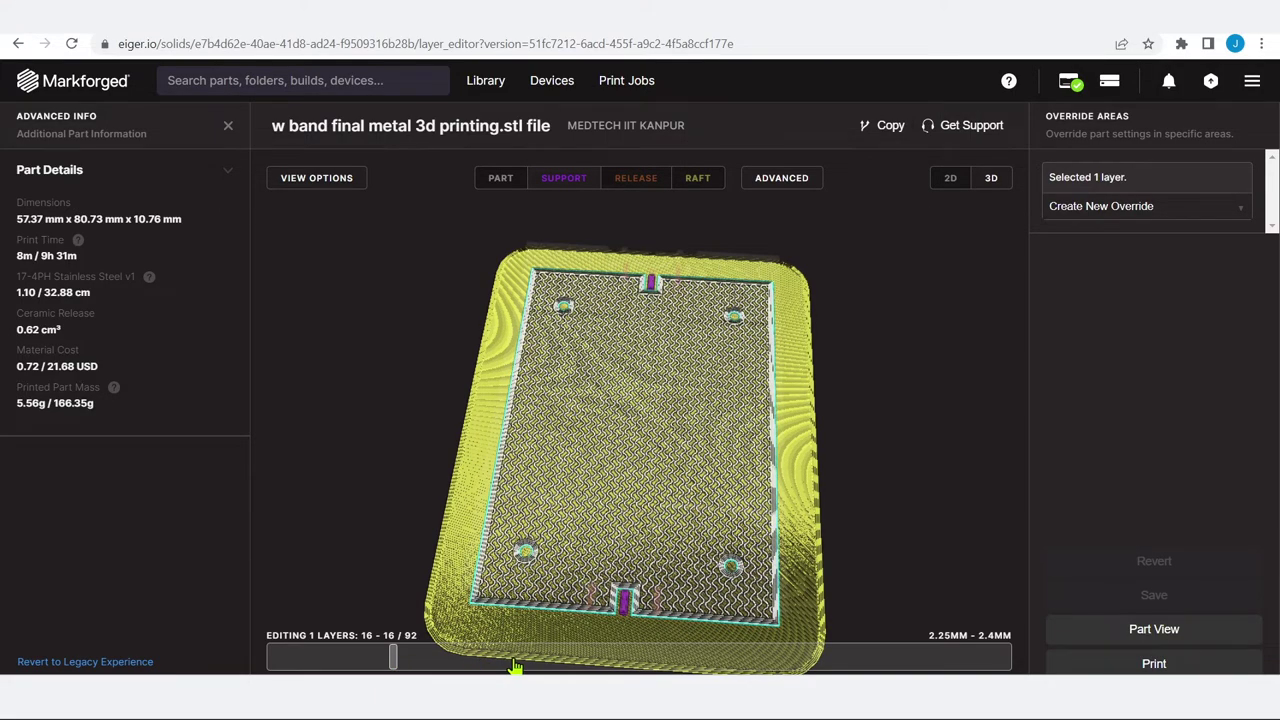
pyautogui.click(514, 666)
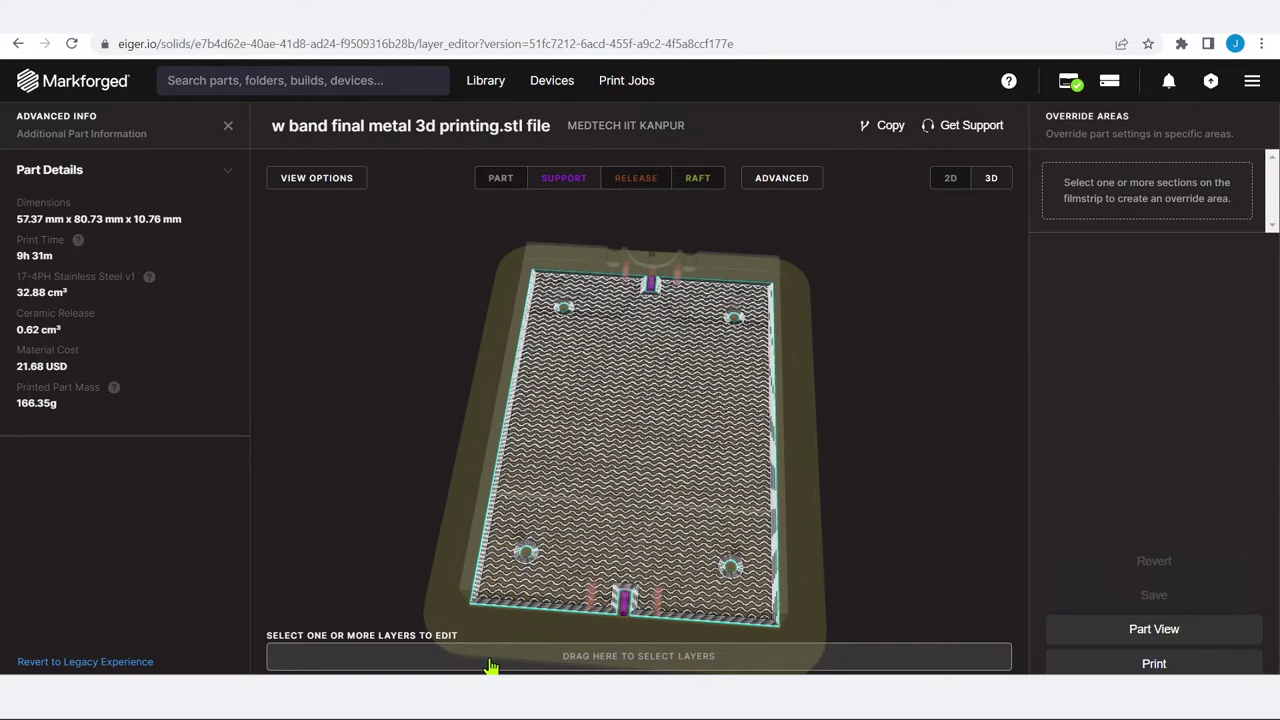
pyautogui.click(1212, 628)
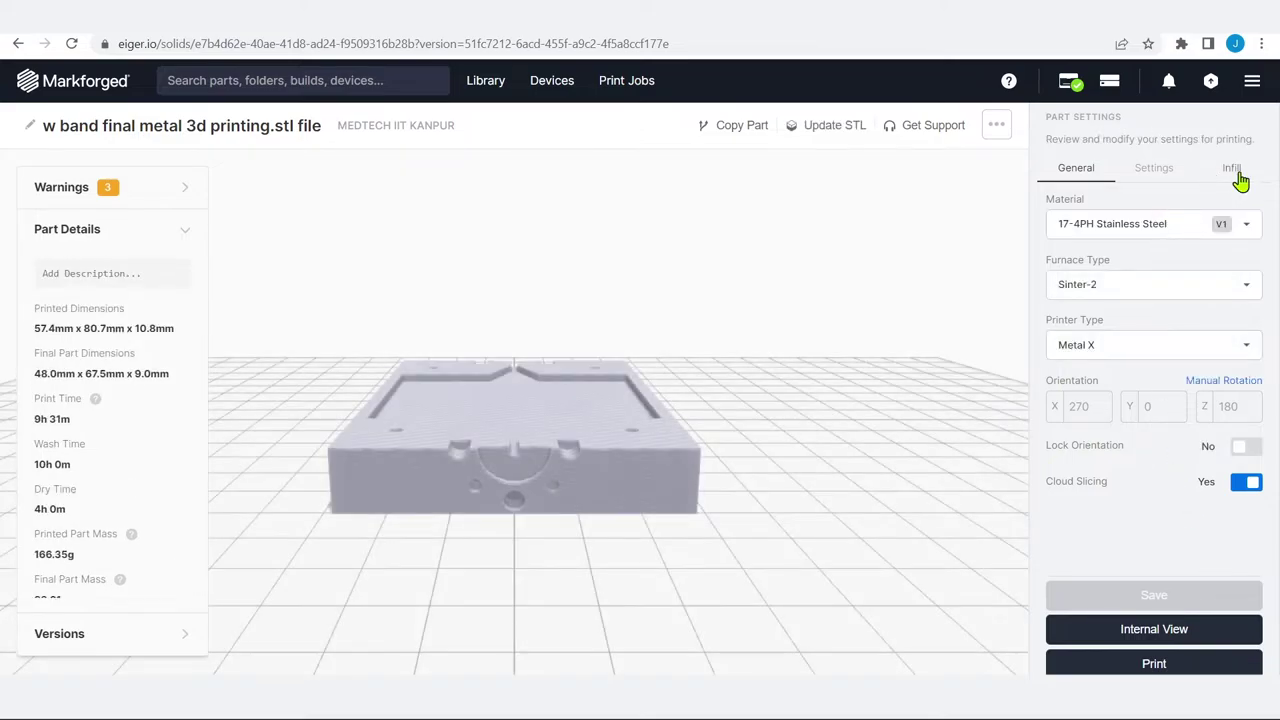
# Change the part's fill pattern to Solid Fill and save the part settings.
pyautogui.click(1232, 168)
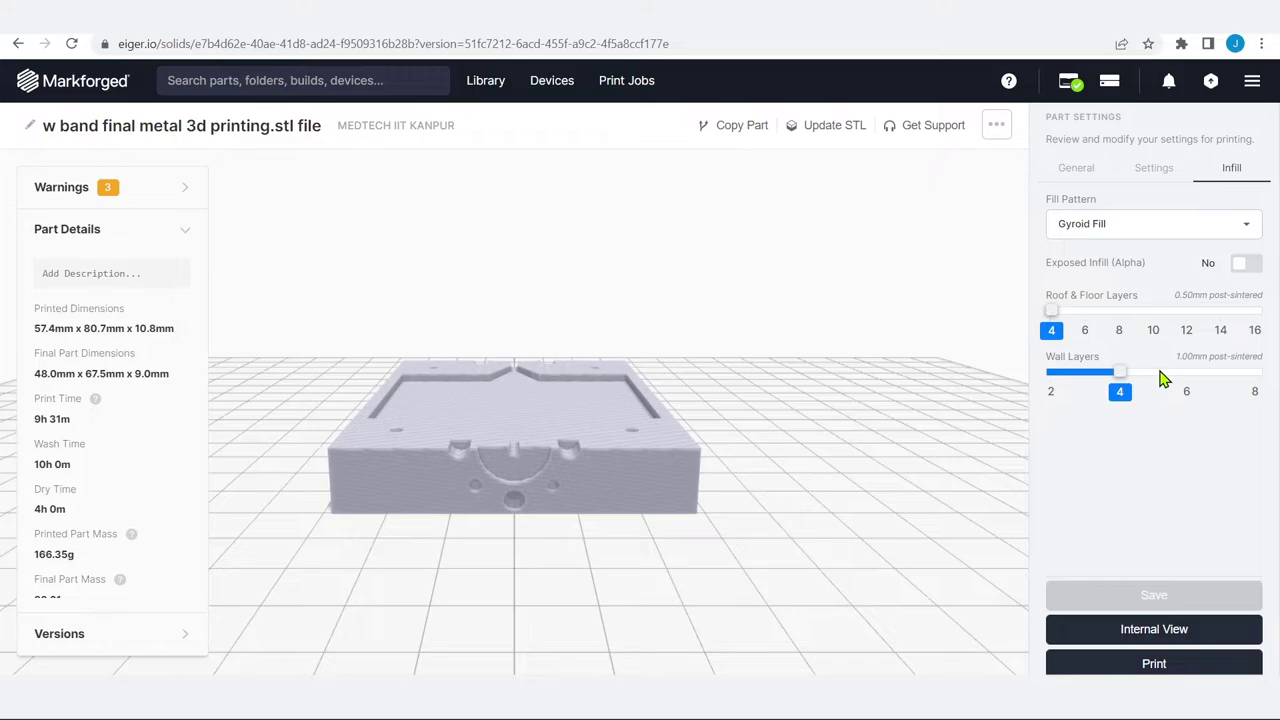
pyautogui.moveTo(1121, 373)
pyautogui.mouseDown()
pyautogui.moveTo(1237, 380)
pyautogui.moveTo(1020, 374)
pyautogui.moveTo(1105, 377)
pyautogui.mouseUp()
pyautogui.click(1163, 229)
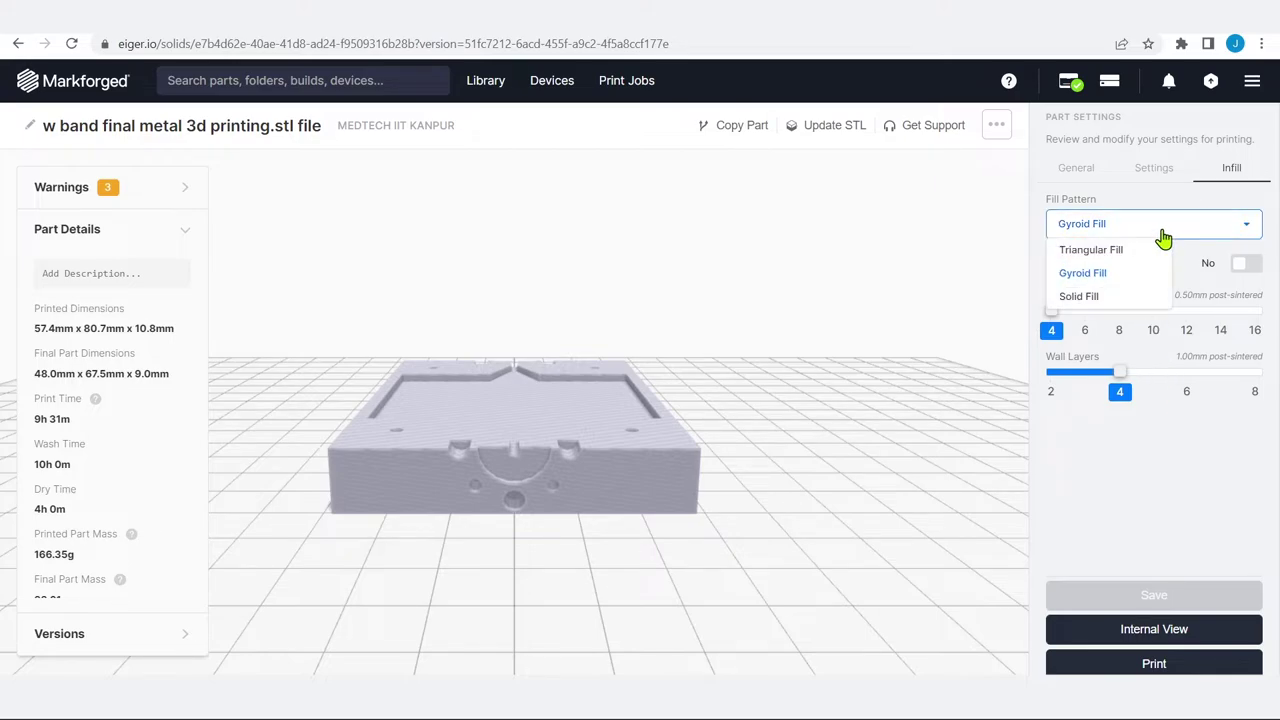
pyautogui.click(1122, 296)
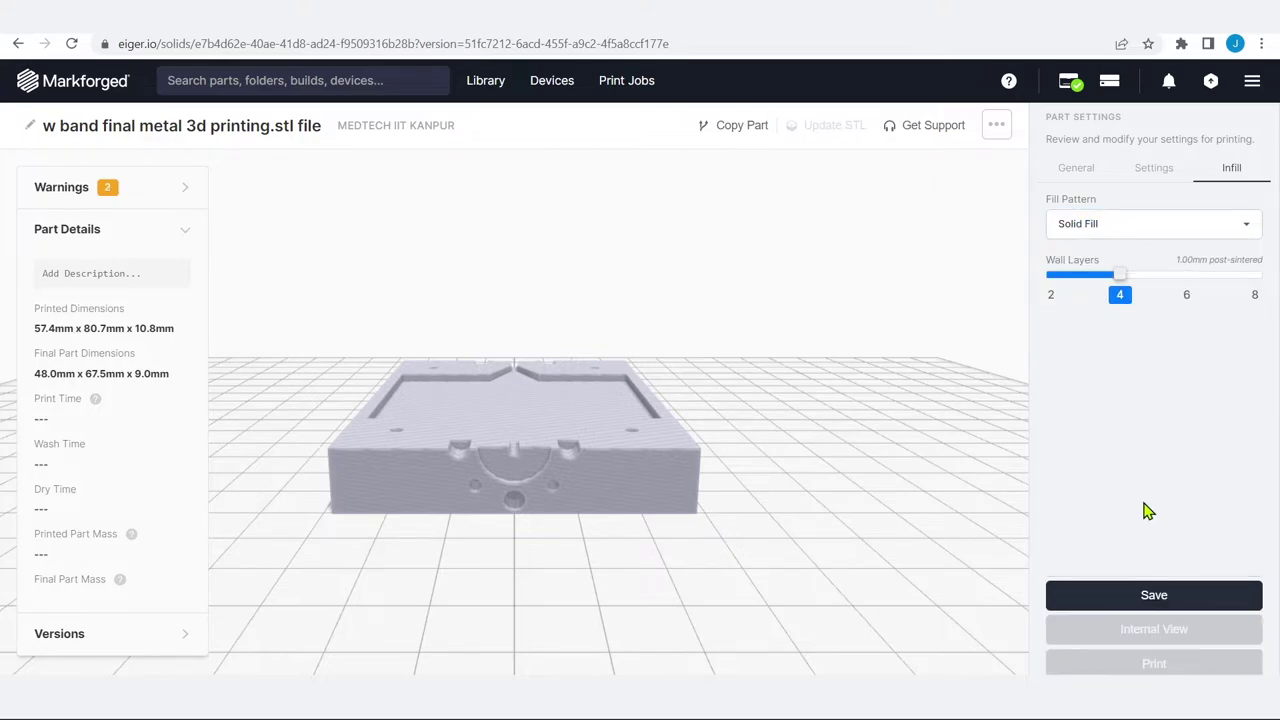
pyautogui.click(1155, 598)
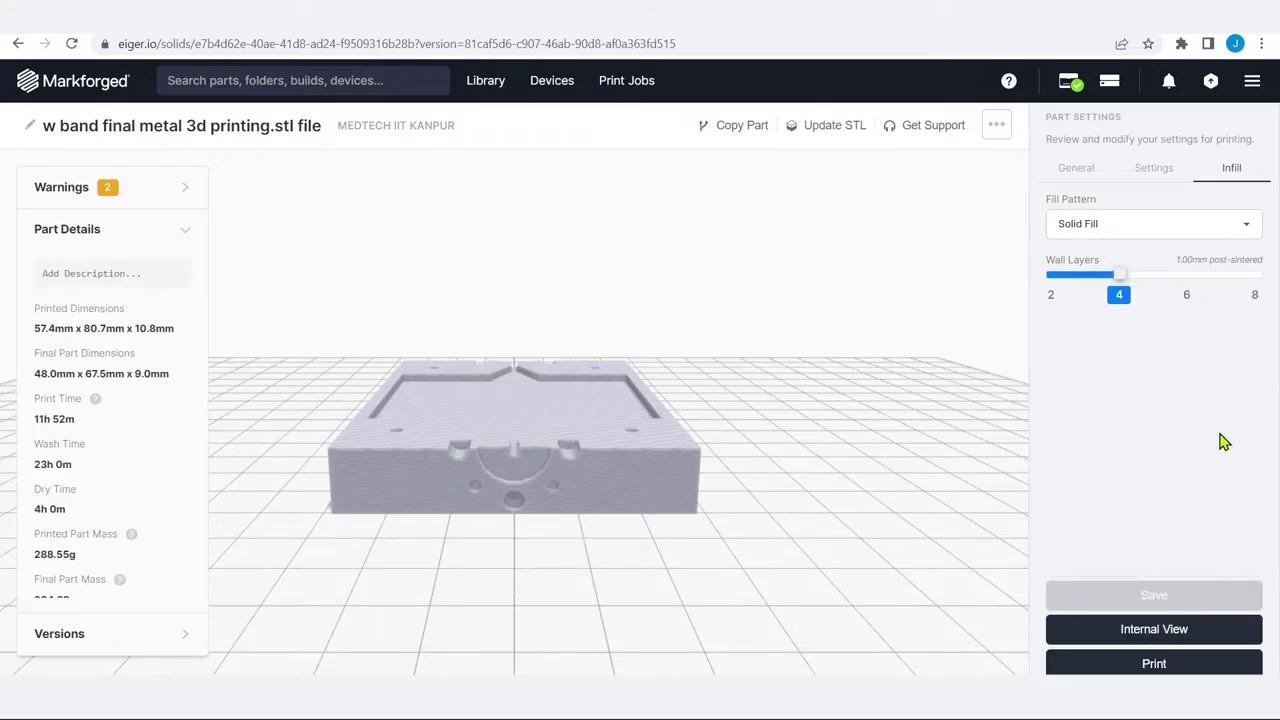
# Check the solid-filled part in the 3D internal view and review its settings pages back in the part view.
pyautogui.click(1178, 636)
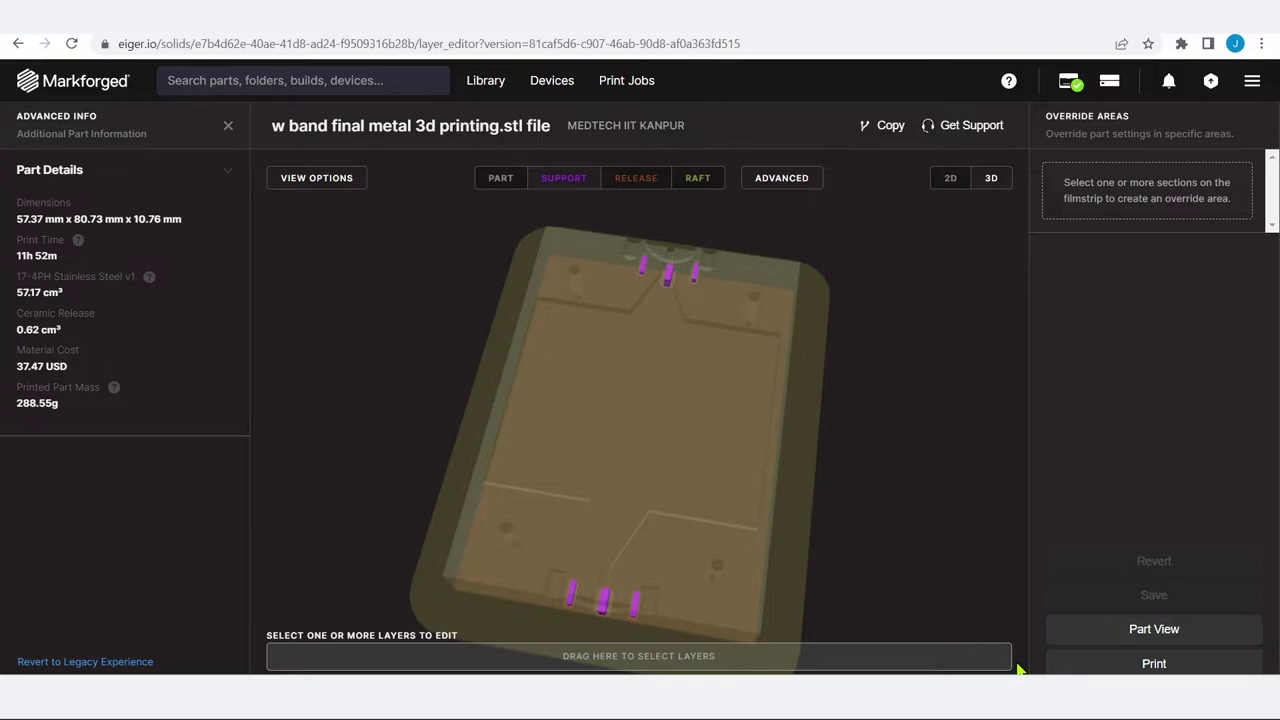
pyautogui.click(1238, 648)
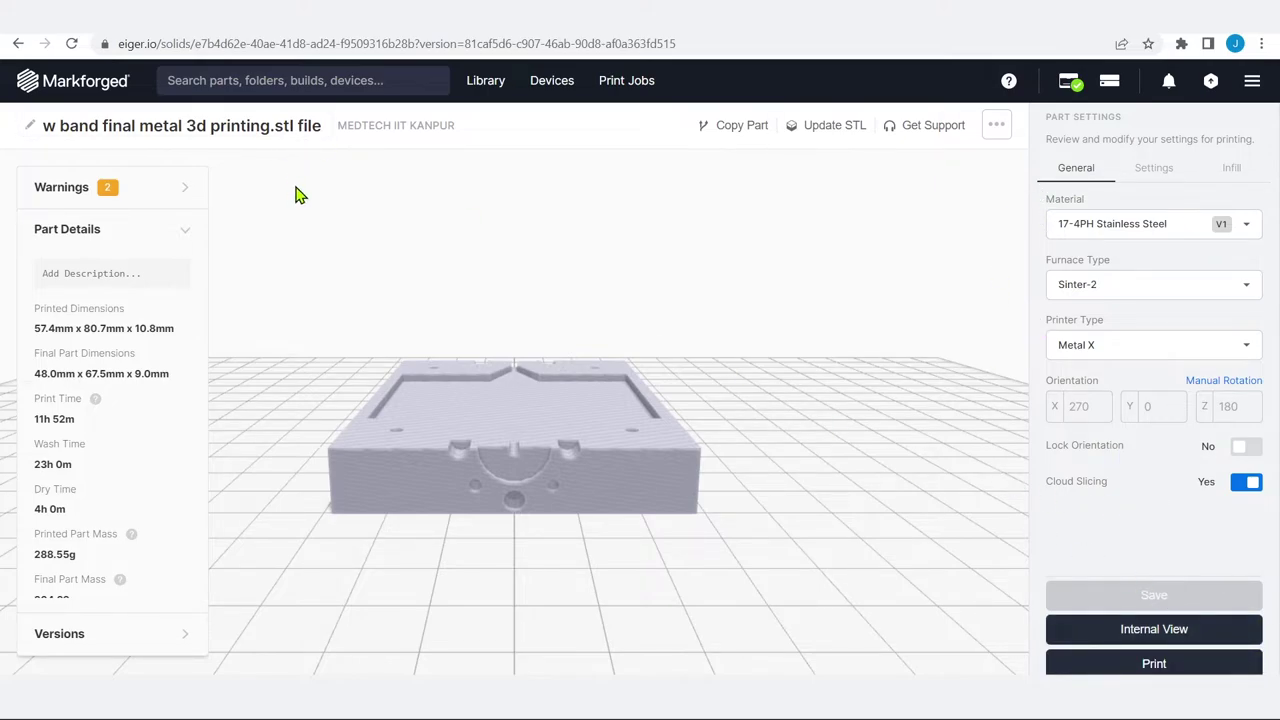
pyautogui.click(1163, 172)
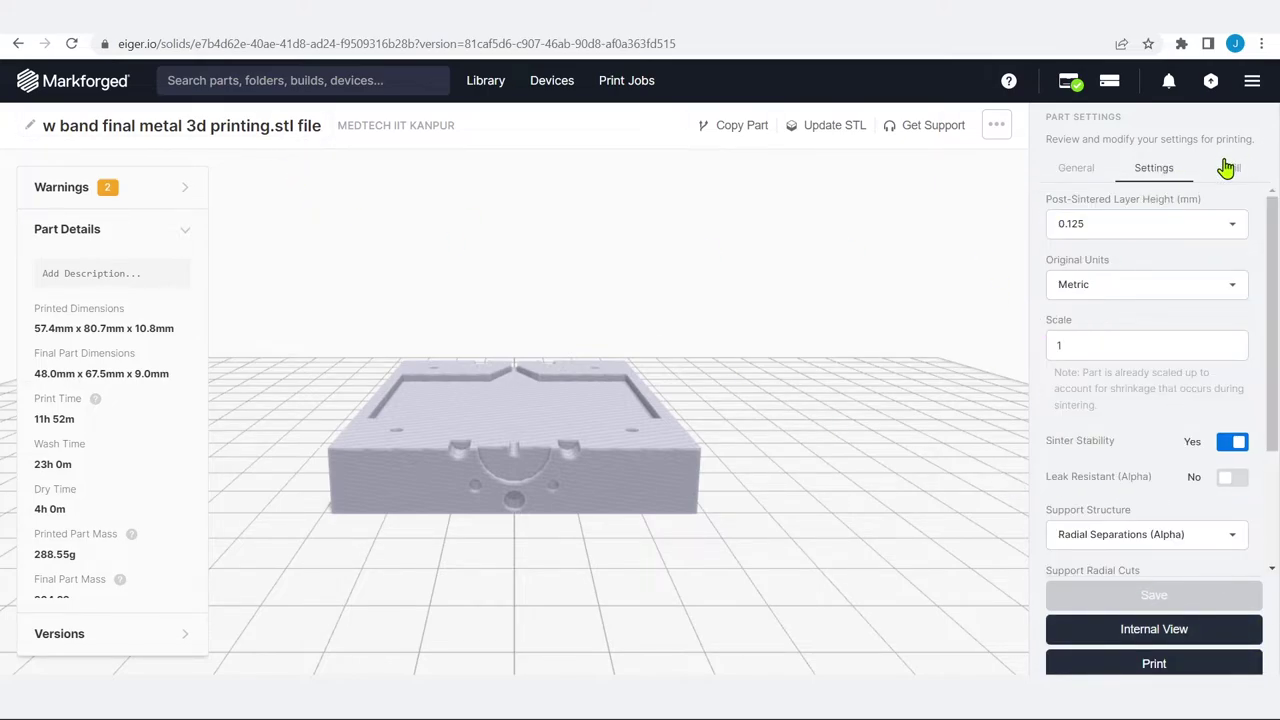
pyautogui.click(1228, 168)
pyautogui.click(1090, 173)
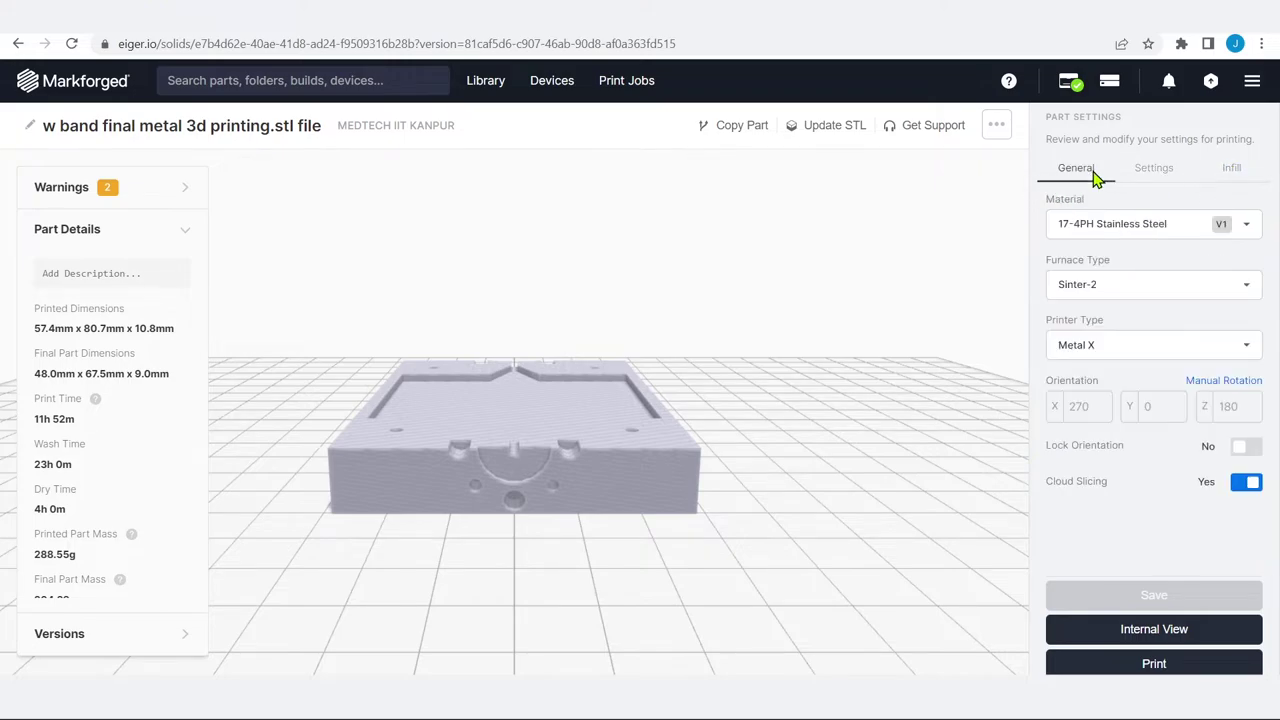
pyautogui.click(1176, 182)
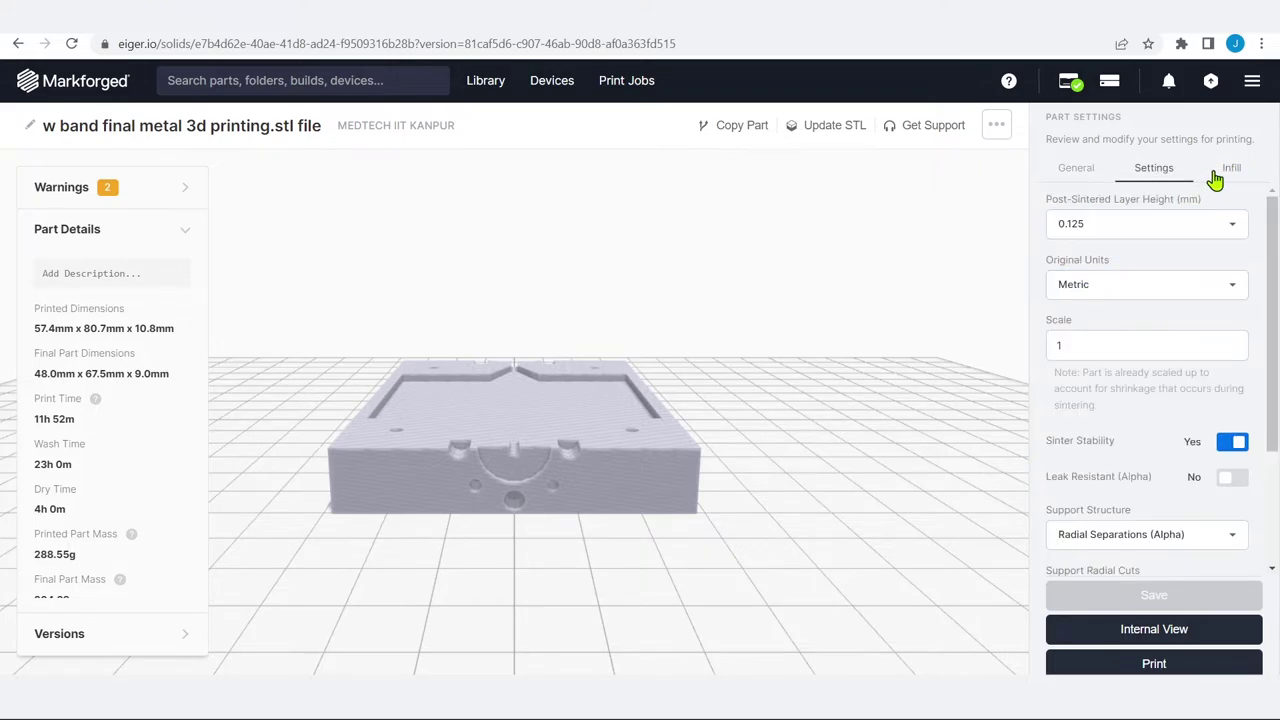
# Set the part's fill pattern to Triangular Fill, save the settings, and check the part details down to the material cost.
pyautogui.click(1236, 170)
pyautogui.click(1156, 230)
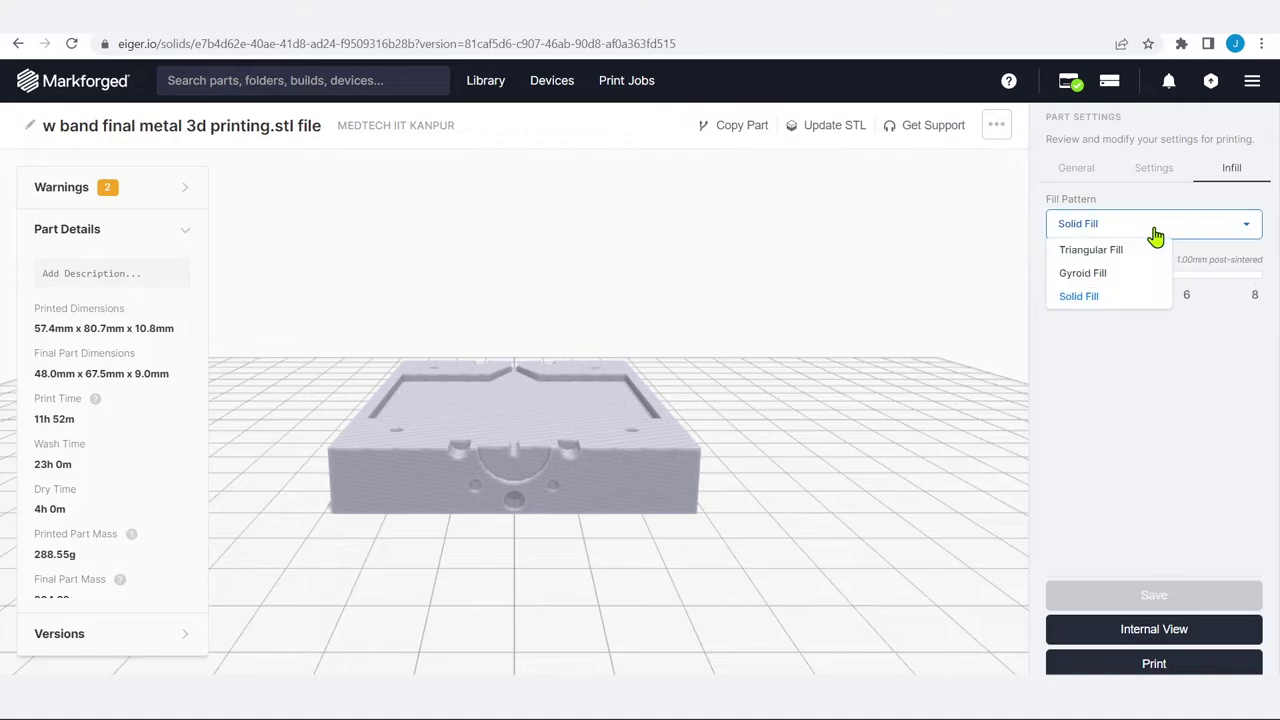
pyautogui.click(1090, 250)
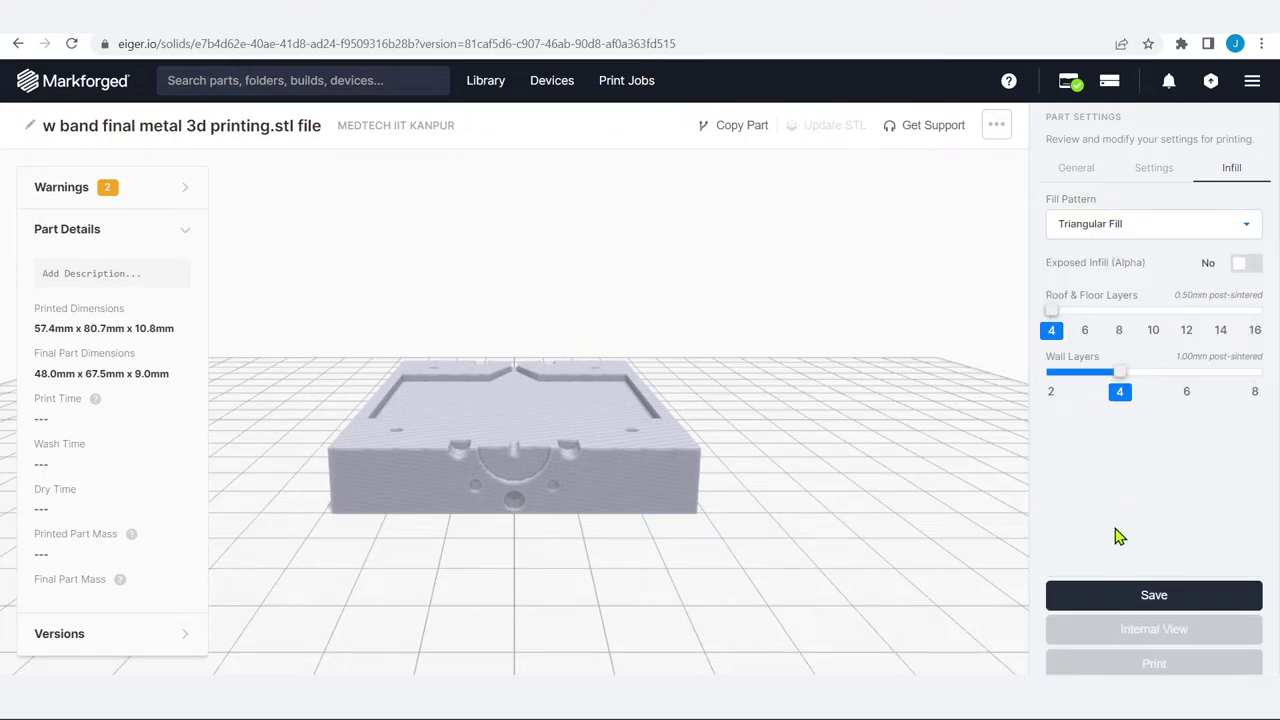
pyautogui.click(1160, 597)
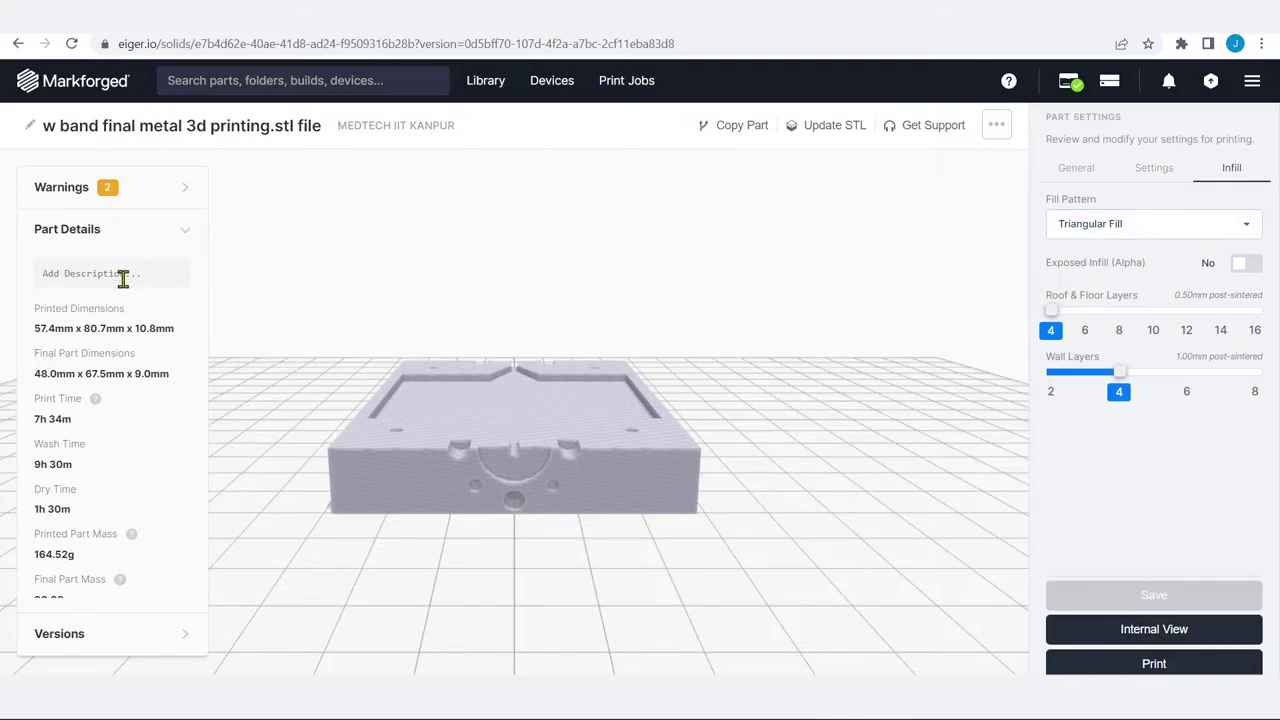
pyautogui.scroll(-2, 38, 470)
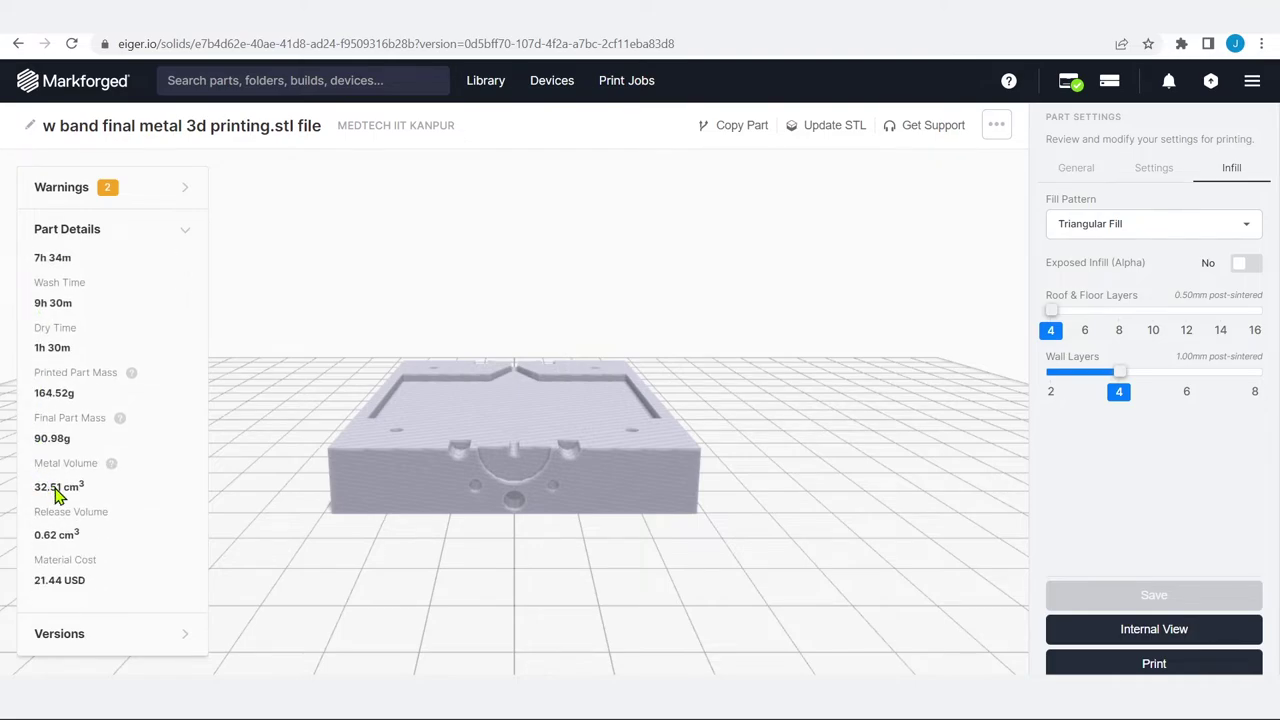
pyautogui.scroll(2, 58, 495)
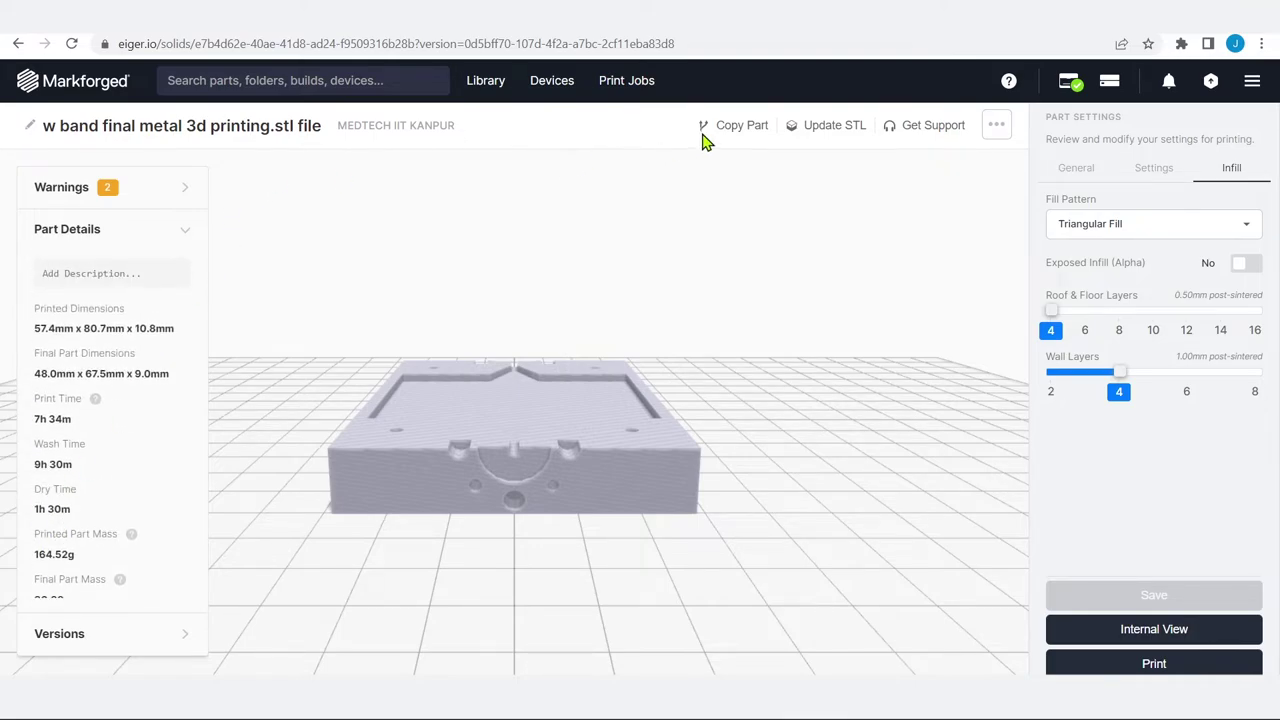
# Look at the file picker for updating the STL and the part's additional options, closing both without choosing anything.
pyautogui.click(814, 143)
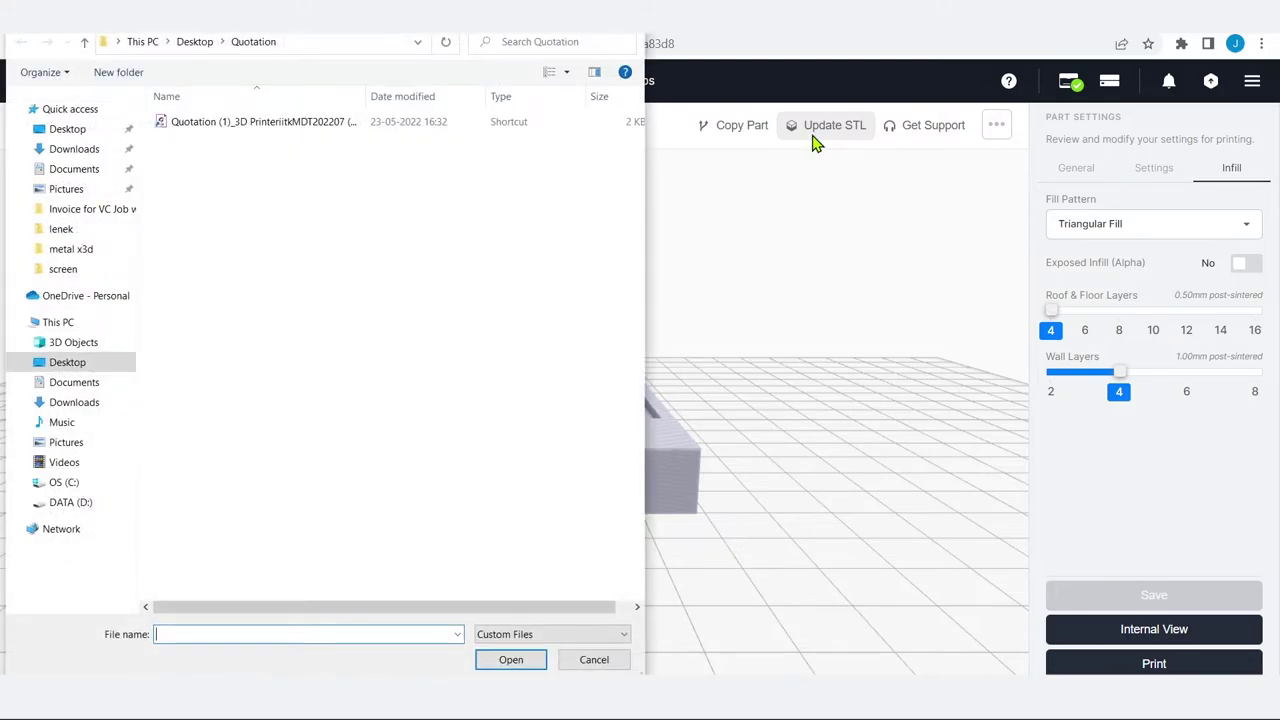
pyautogui.click(630, 36)
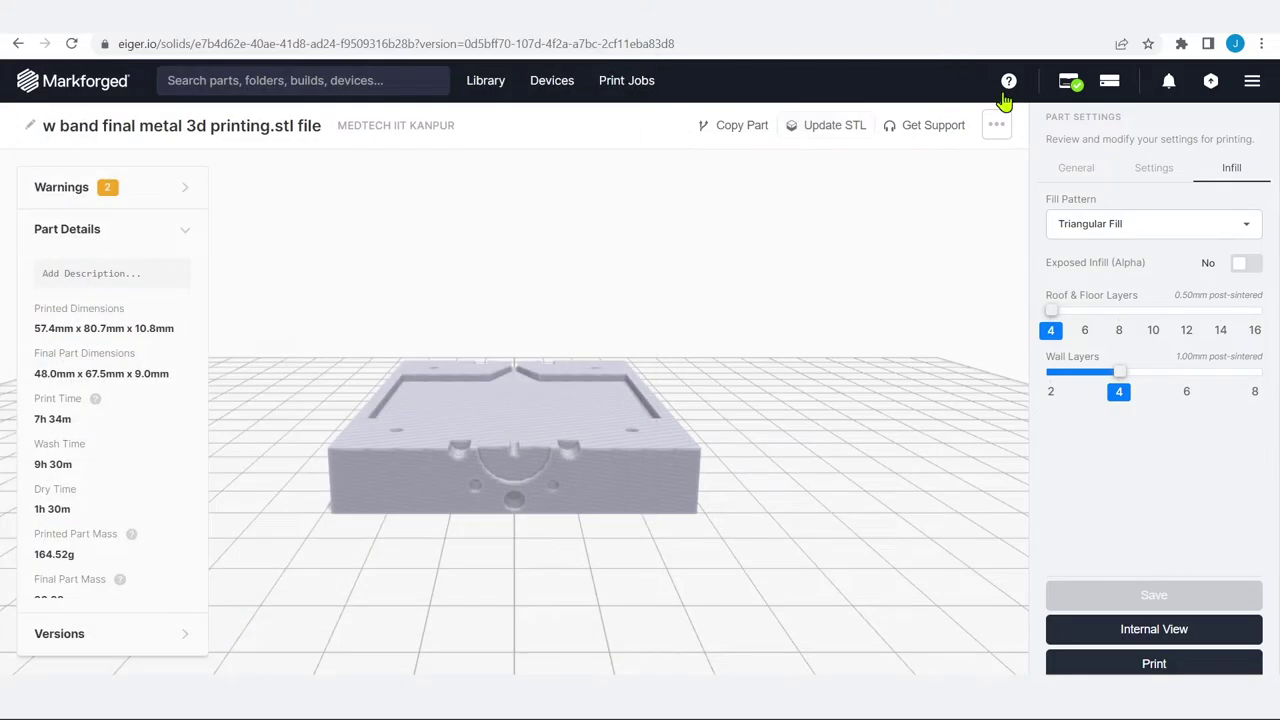
pyautogui.click(998, 128)
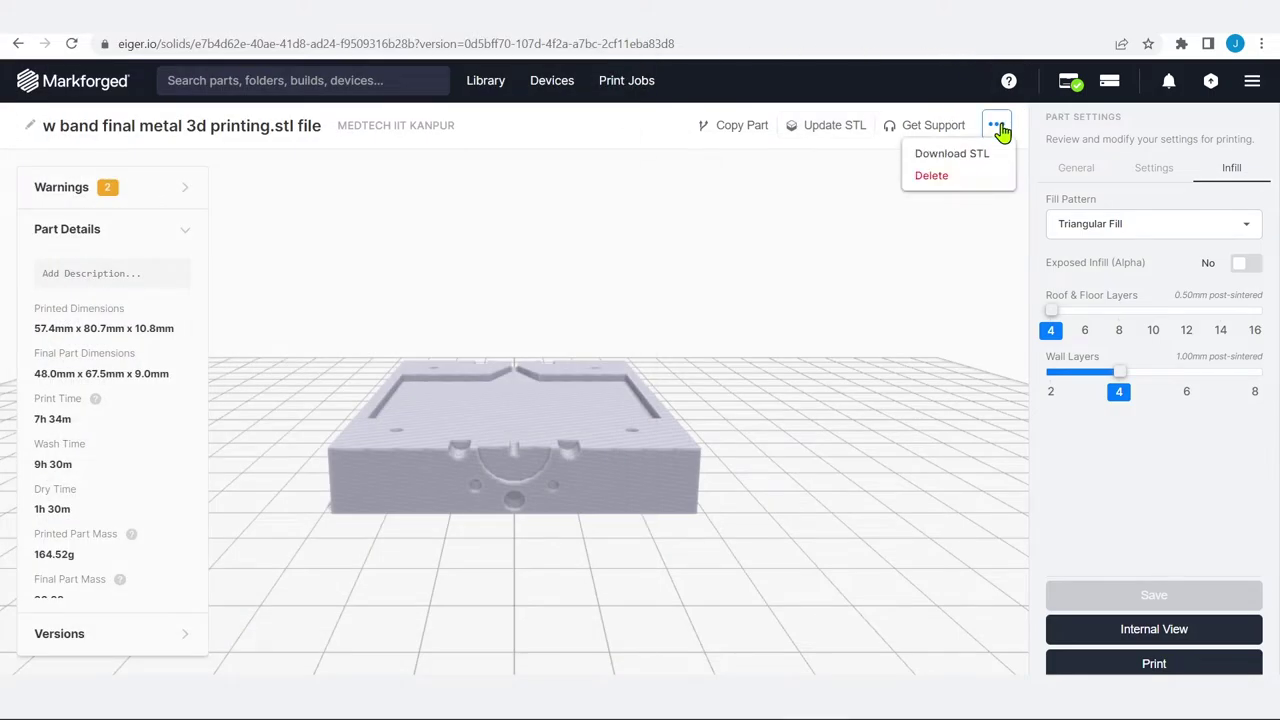
pyautogui.click(998, 128)
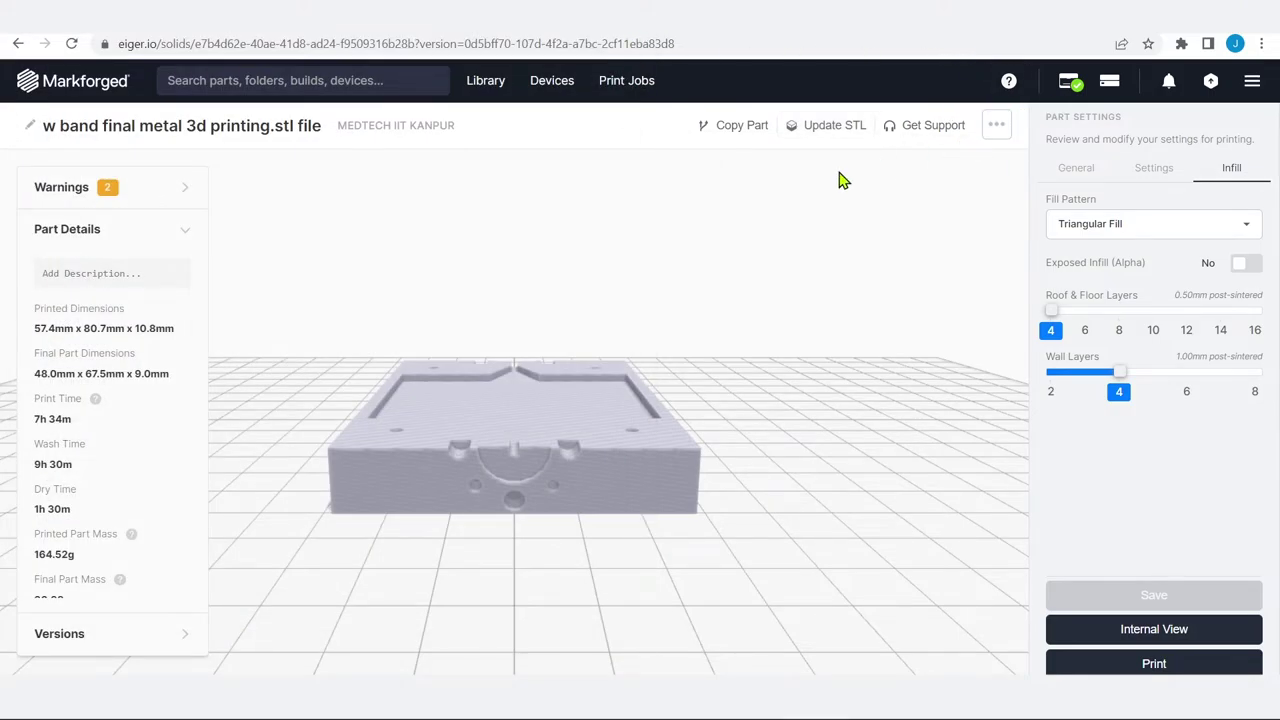
# Go back to the parts library, browse its models, and open the Staircase part.
pyautogui.click(485, 82)
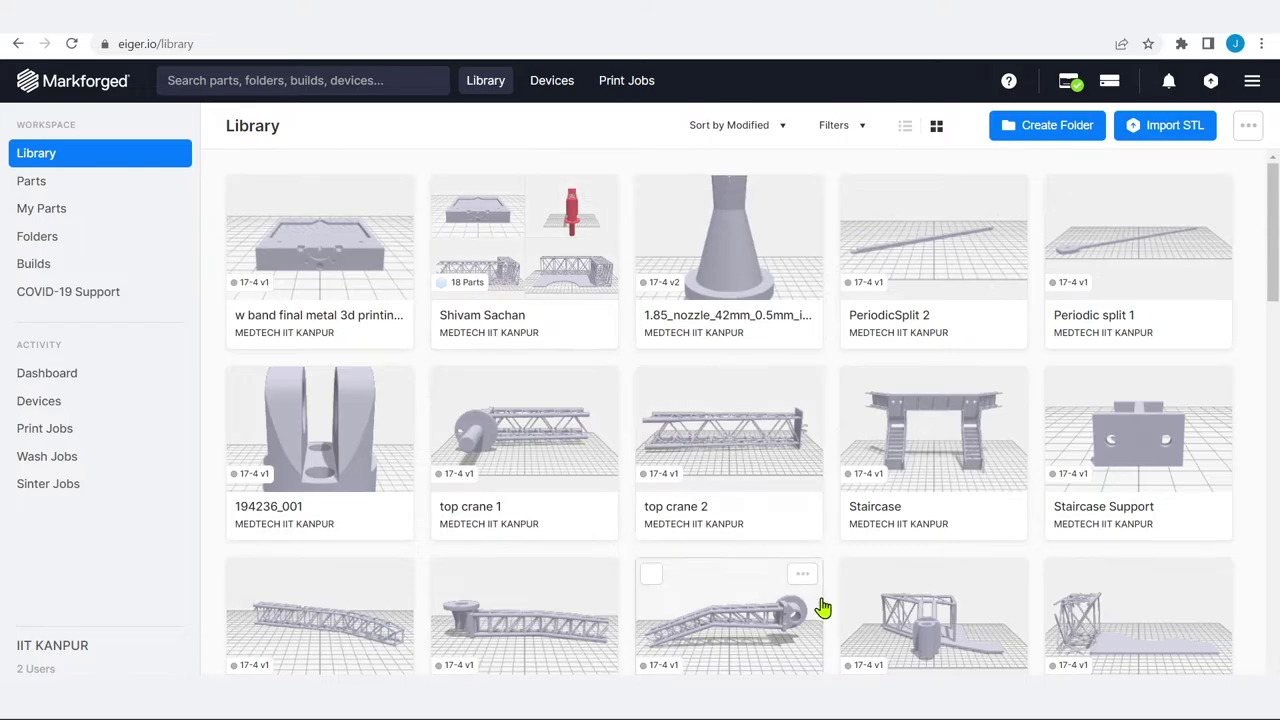
pyautogui.scroll(-3, 821, 630)
pyautogui.scroll(1, 820, 655)
pyautogui.scroll(-2, 820, 655)
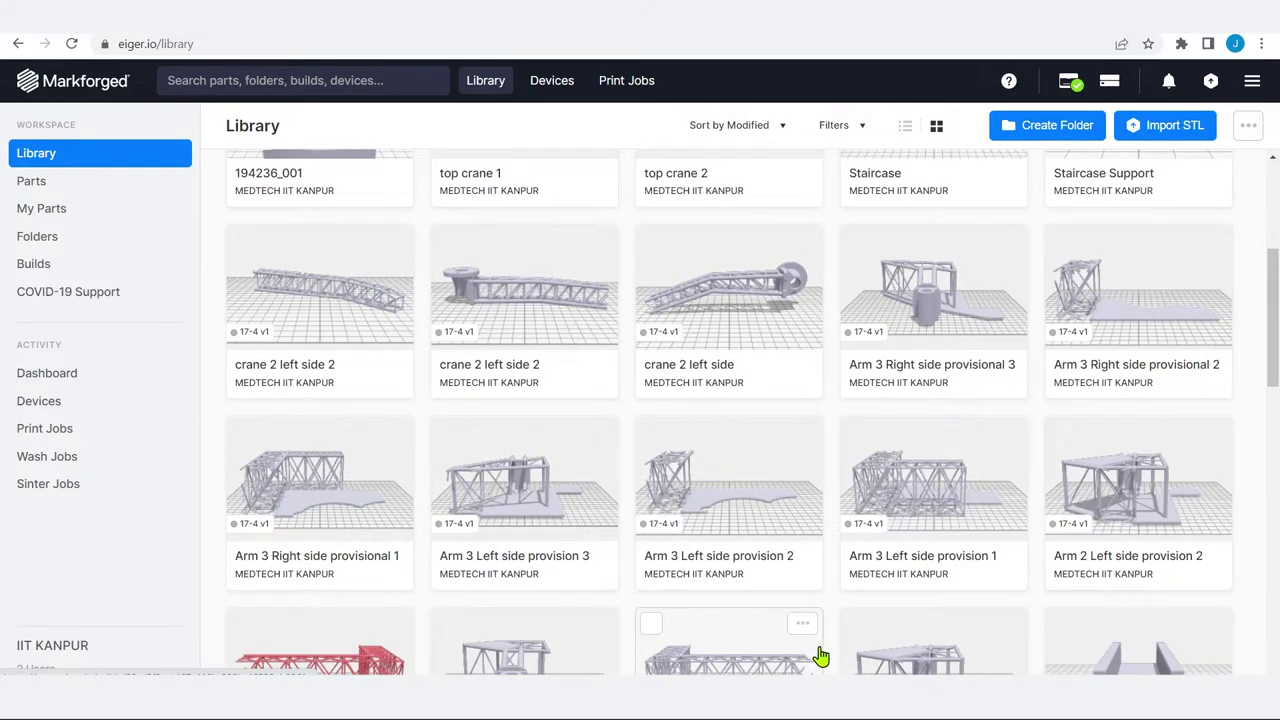
pyautogui.scroll(-5, 820, 655)
pyautogui.click(958, 280)
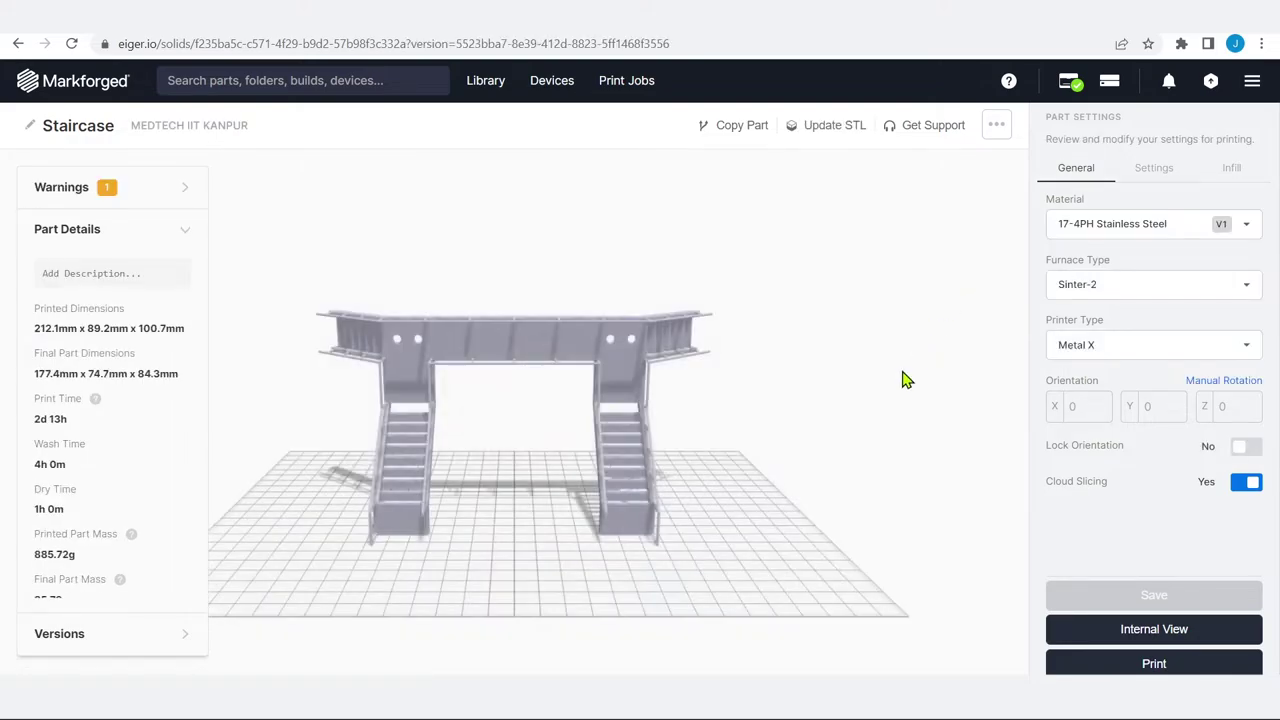
# Lay the staircase on a different face, giving it rotation X 90, Y 0, Z 180, and inspect it from several sides.
pyautogui.moveTo(560, 546); pyautogui.dragTo(591, 418)
pyautogui.click(623, 351)
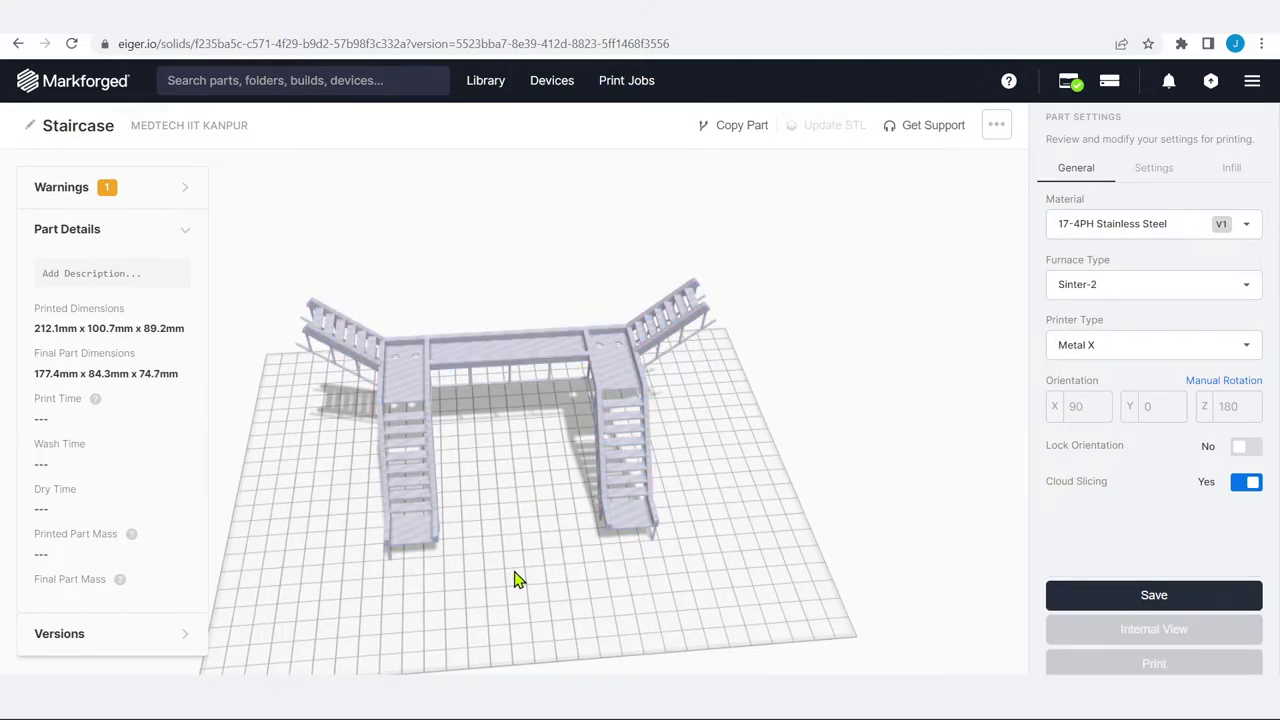
pyautogui.moveTo(517, 580); pyautogui.dragTo(183, 409)
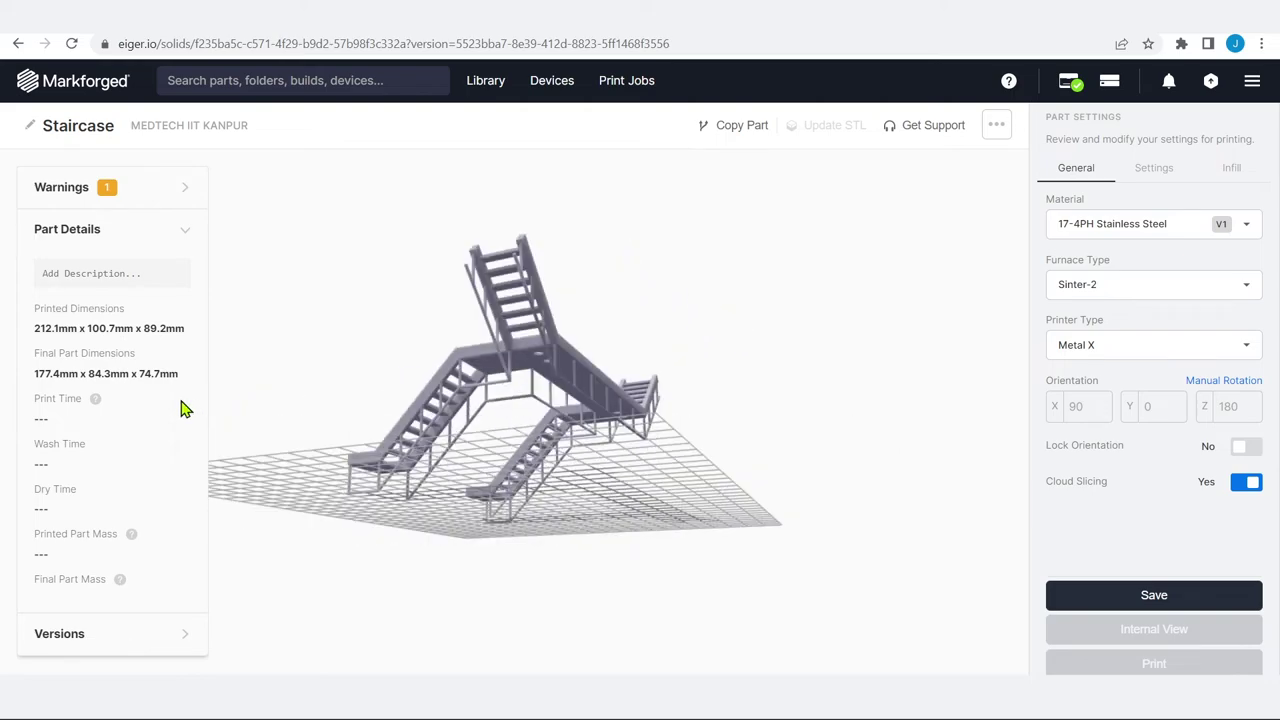
pyautogui.moveTo(513, 385); pyautogui.dragTo(451, 514)
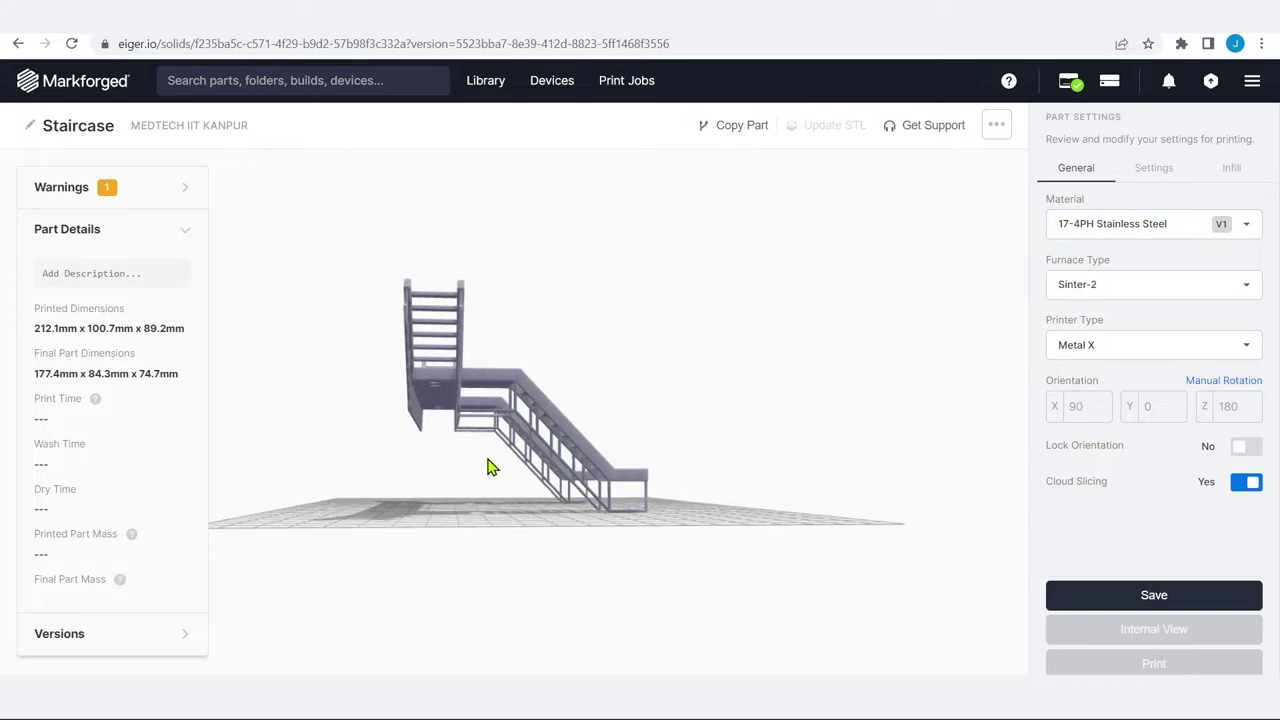
pyautogui.moveTo(520, 416); pyautogui.dragTo(523, 477)
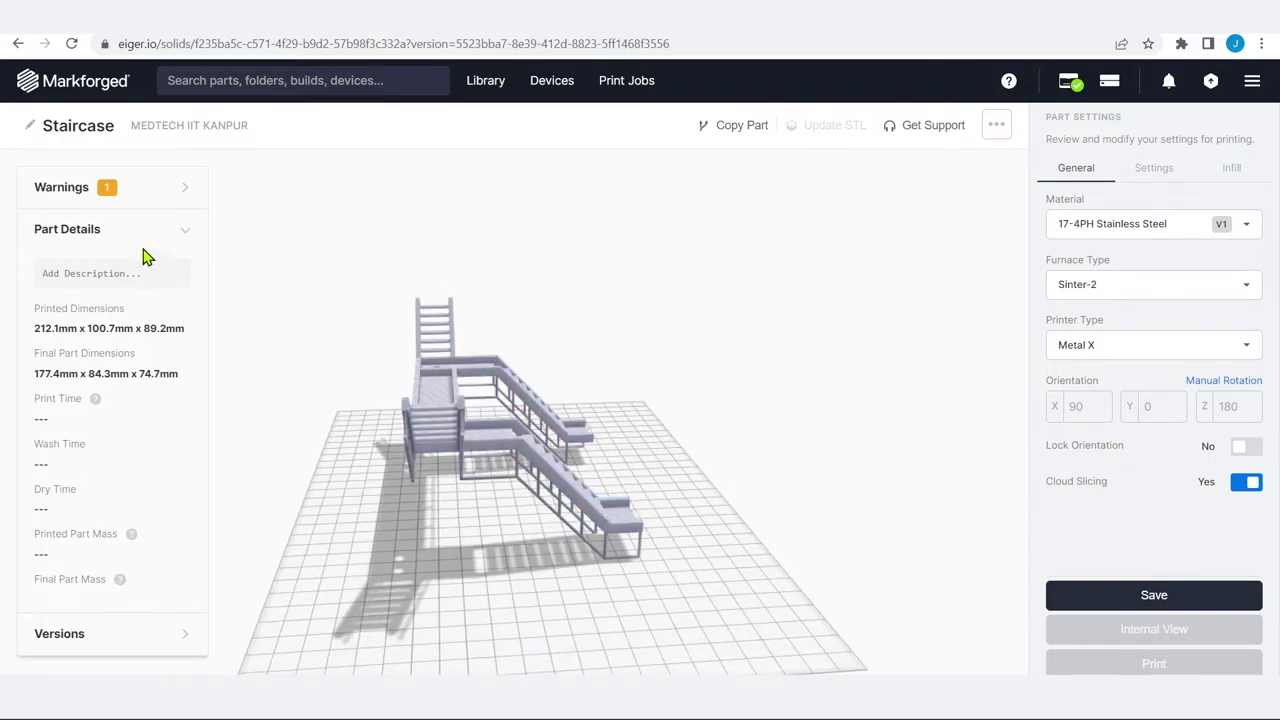
# Read the staircase's warning, and review its part details down to the material cost.
pyautogui.click(111, 198)
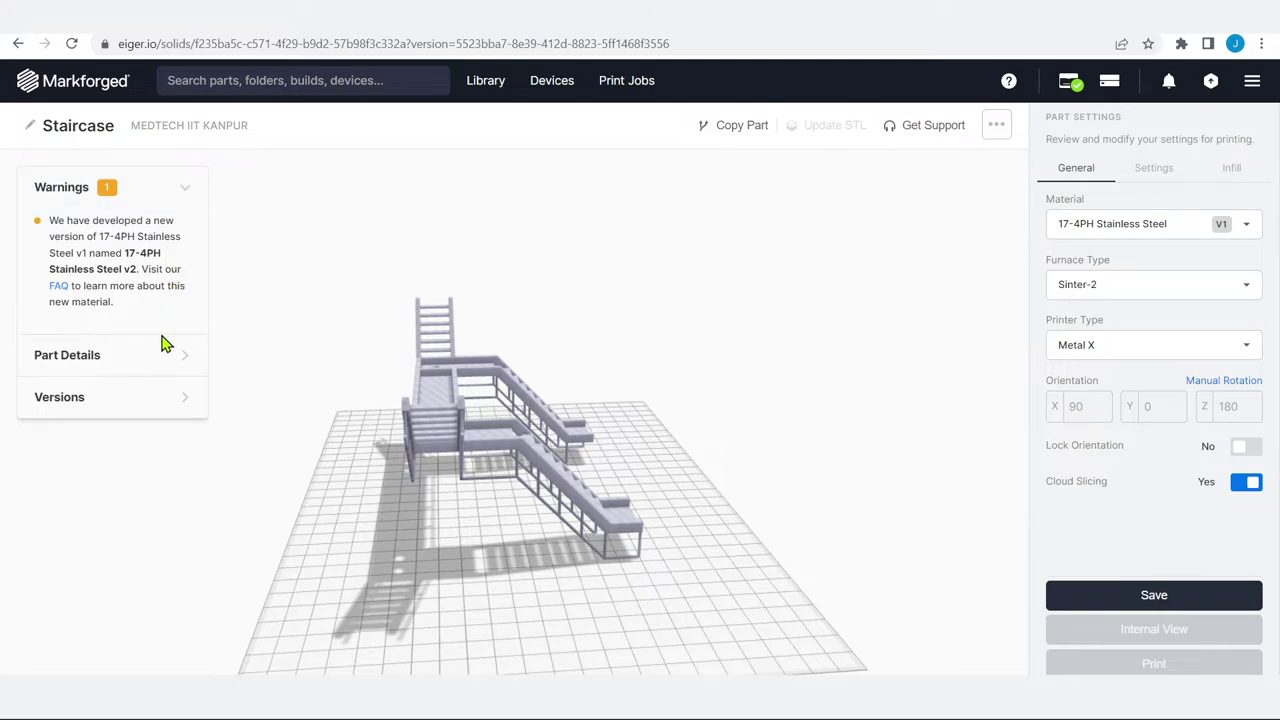
pyautogui.click(155, 190)
pyautogui.click(149, 236)
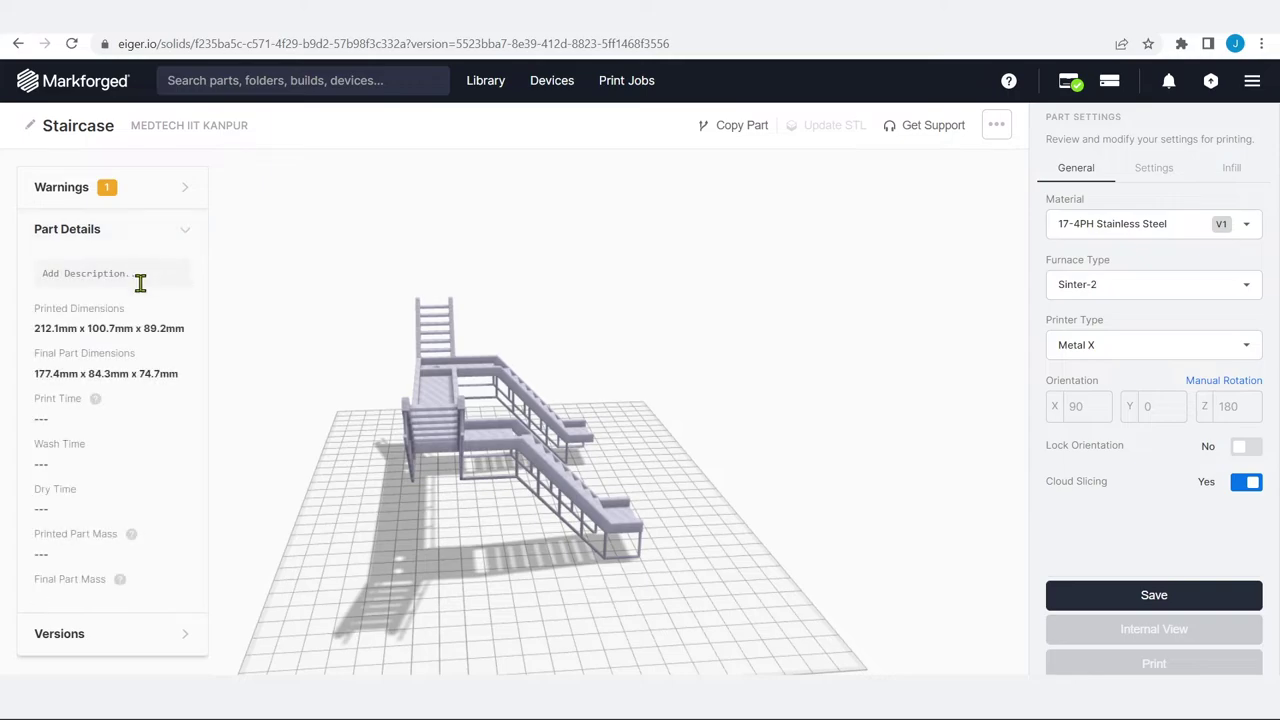
pyautogui.scroll(-3, 57, 440)
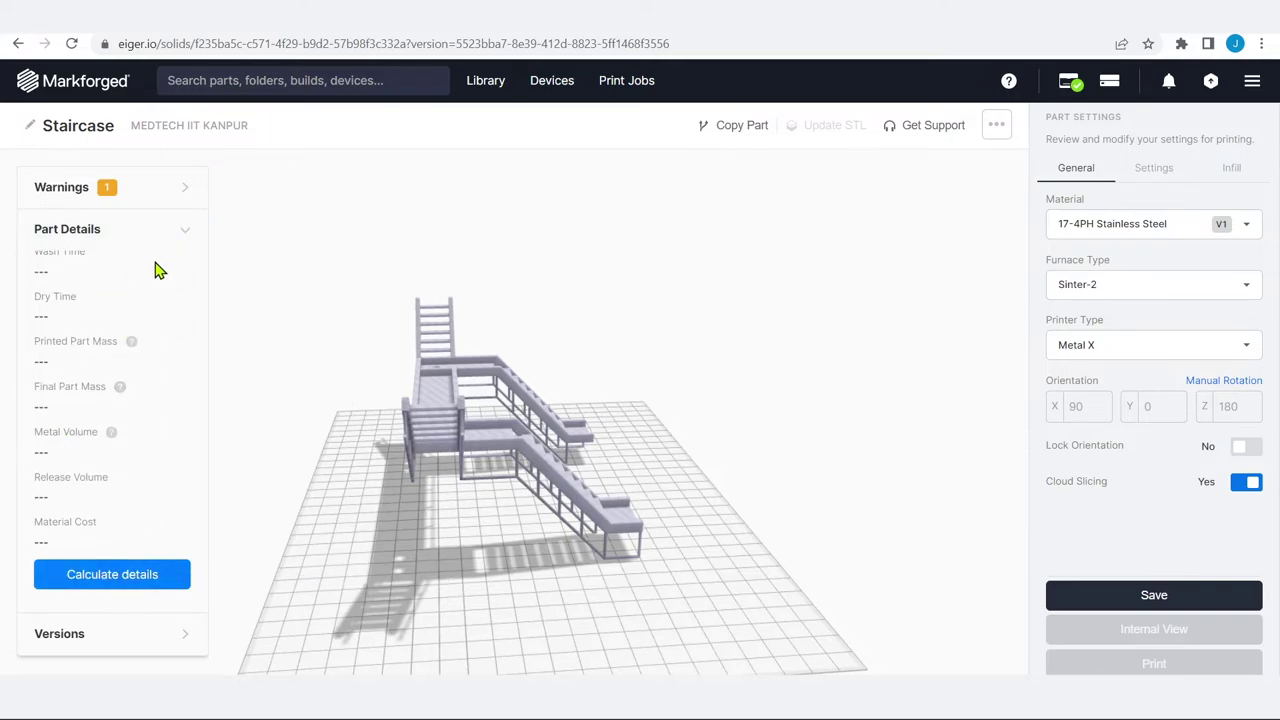
# Stand the staircase upright on a side face, with rotation X 180, Y 90, Z 0, and read the part's errors.
pyautogui.click(545, 450)
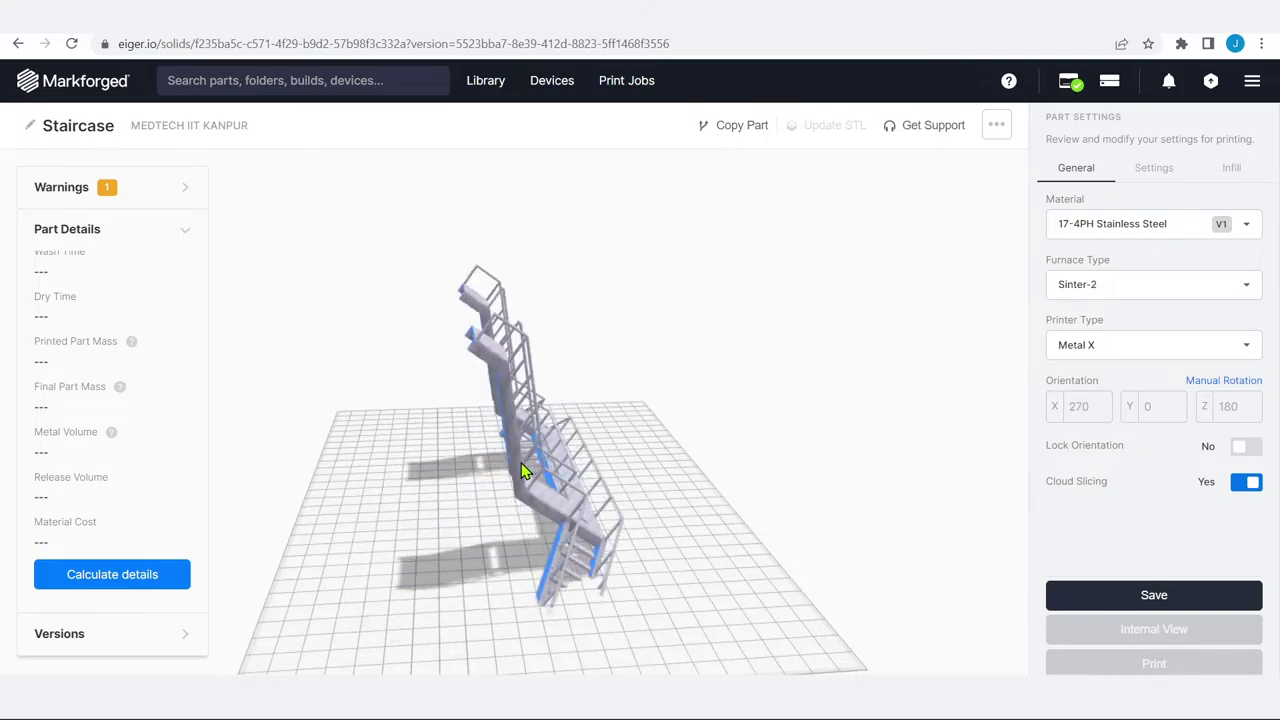
pyautogui.click(431, 420)
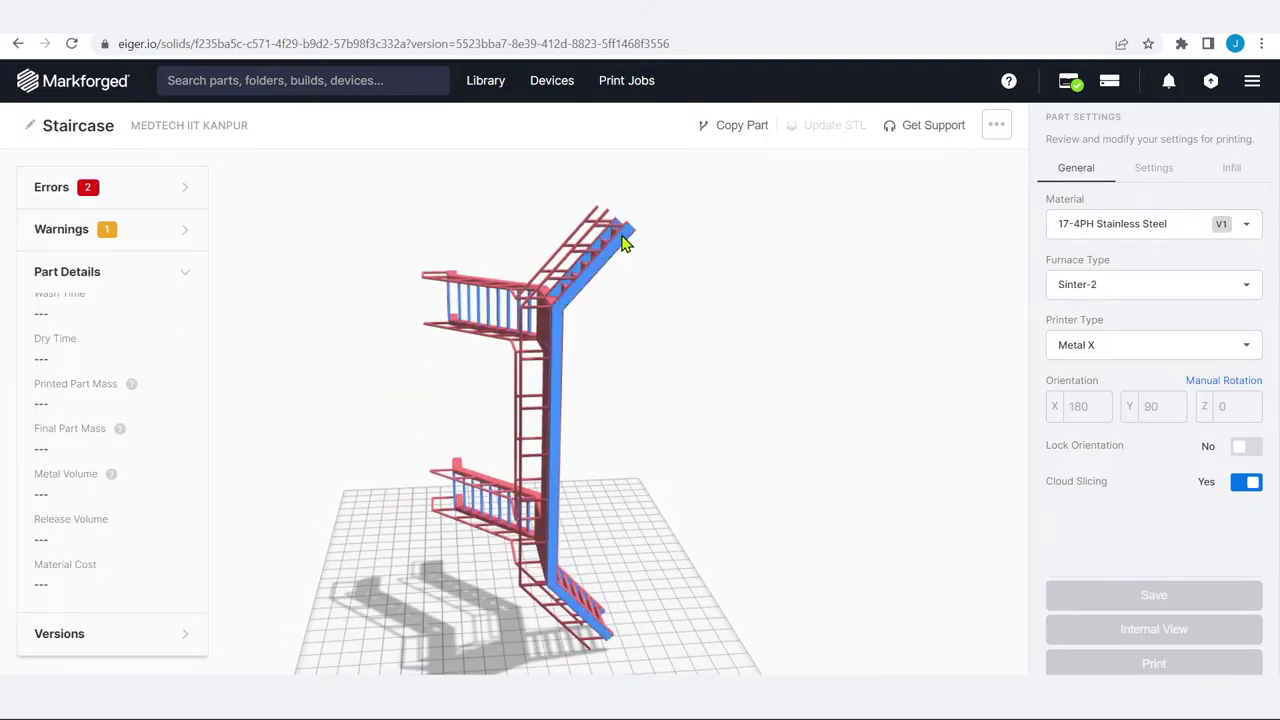
pyautogui.click(122, 196)
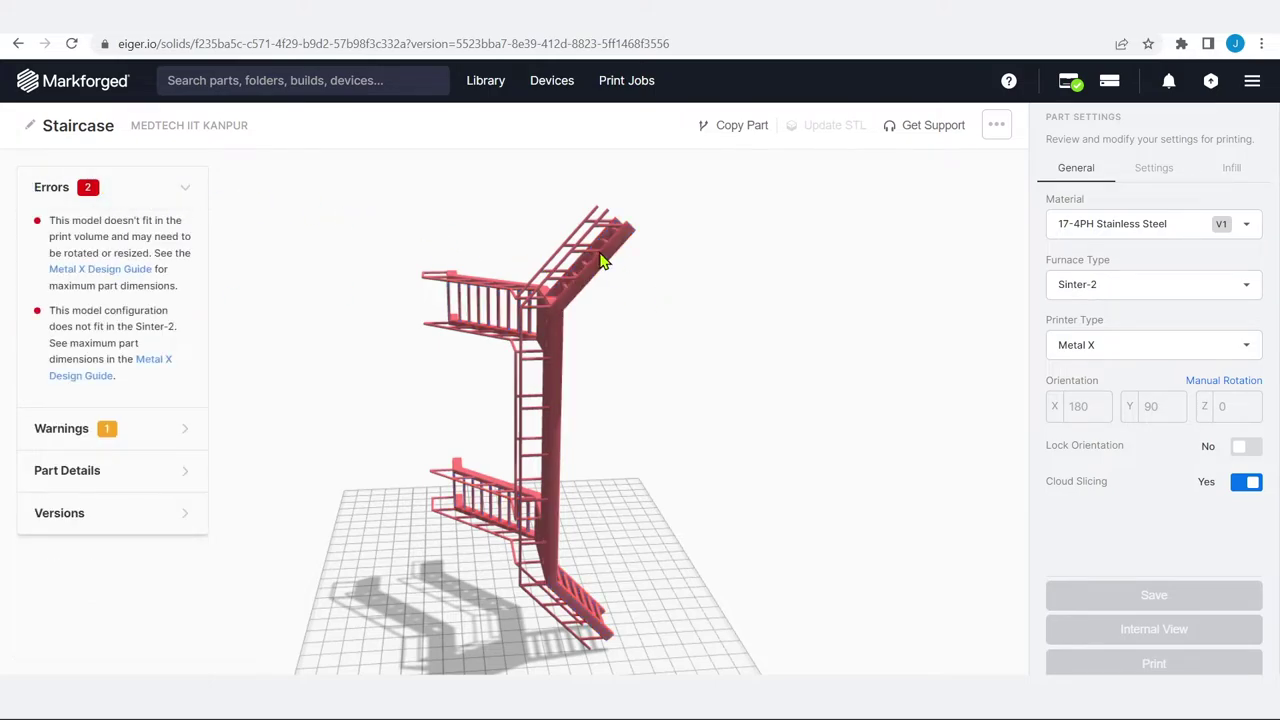
pyautogui.moveTo(606, 263); pyautogui.dragTo(570, 288)
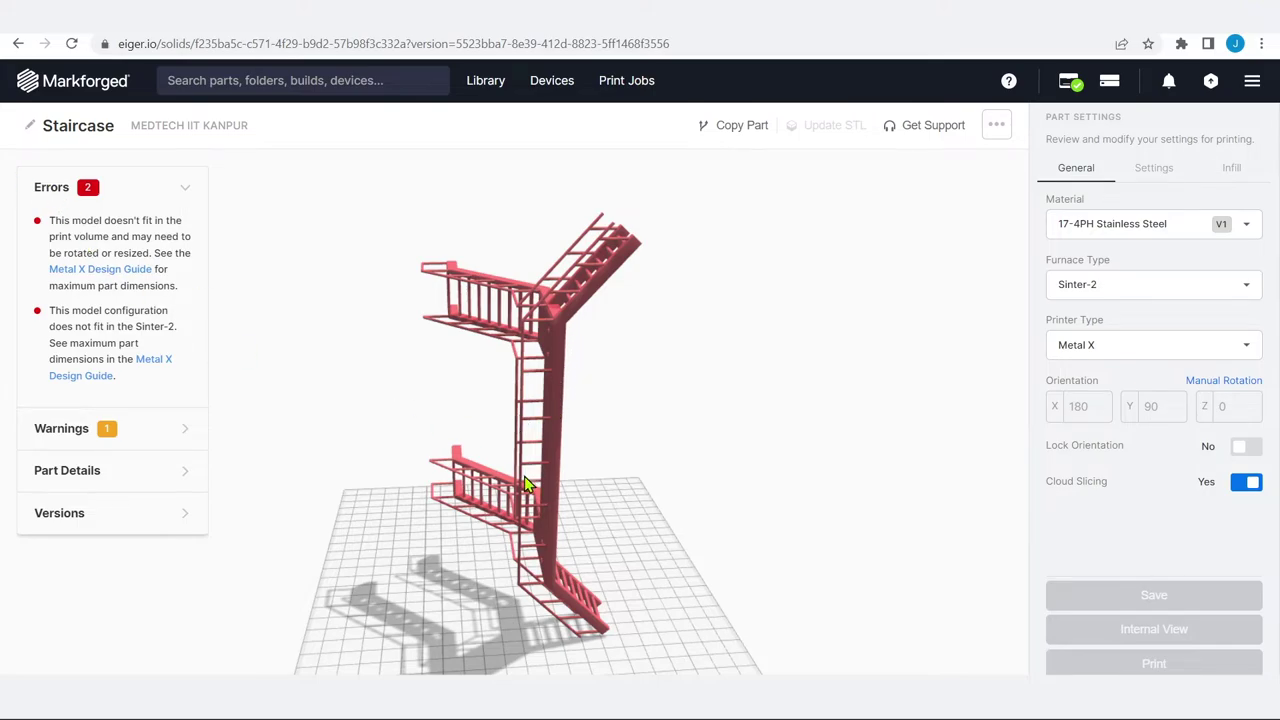
# Tilt the staircase onto another face, giving it rotation X 180, Y 322.54, Z 0, and view it from another side.
pyautogui.click(600, 488)
pyautogui.moveTo(594, 491); pyautogui.dragTo(473, 263)
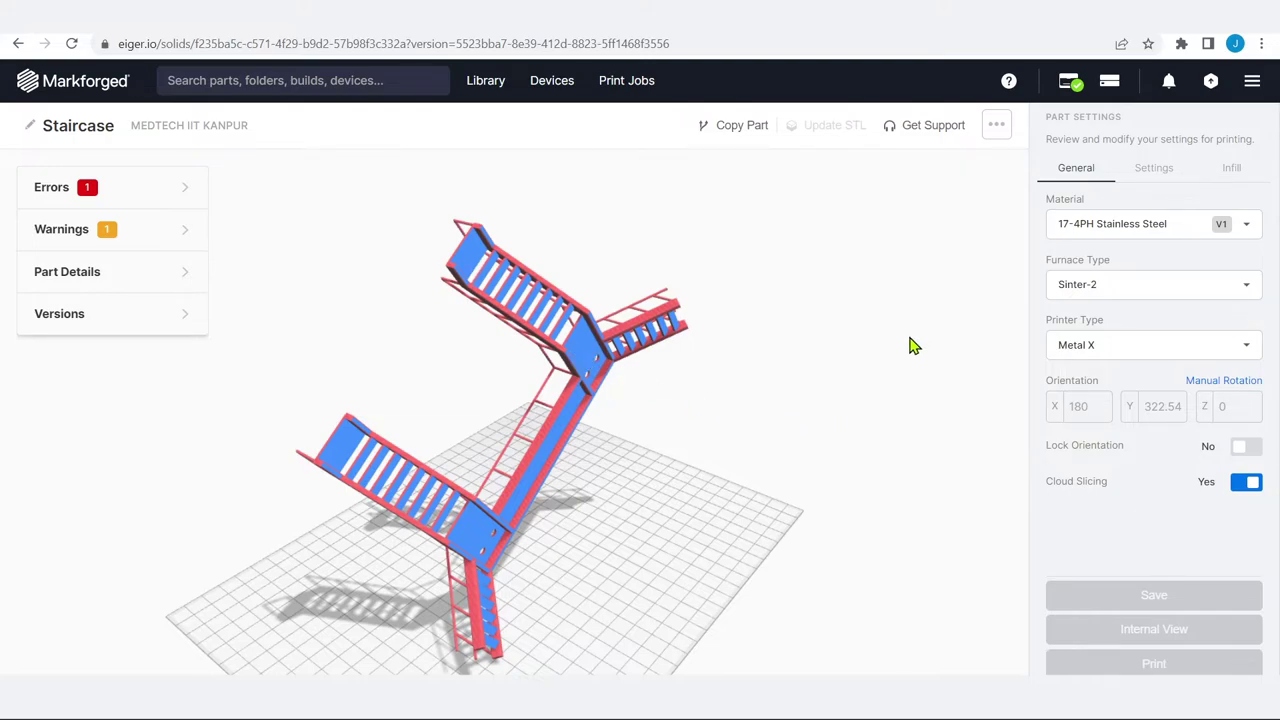
pyautogui.moveTo(686, 583); pyautogui.dragTo(693, 586)
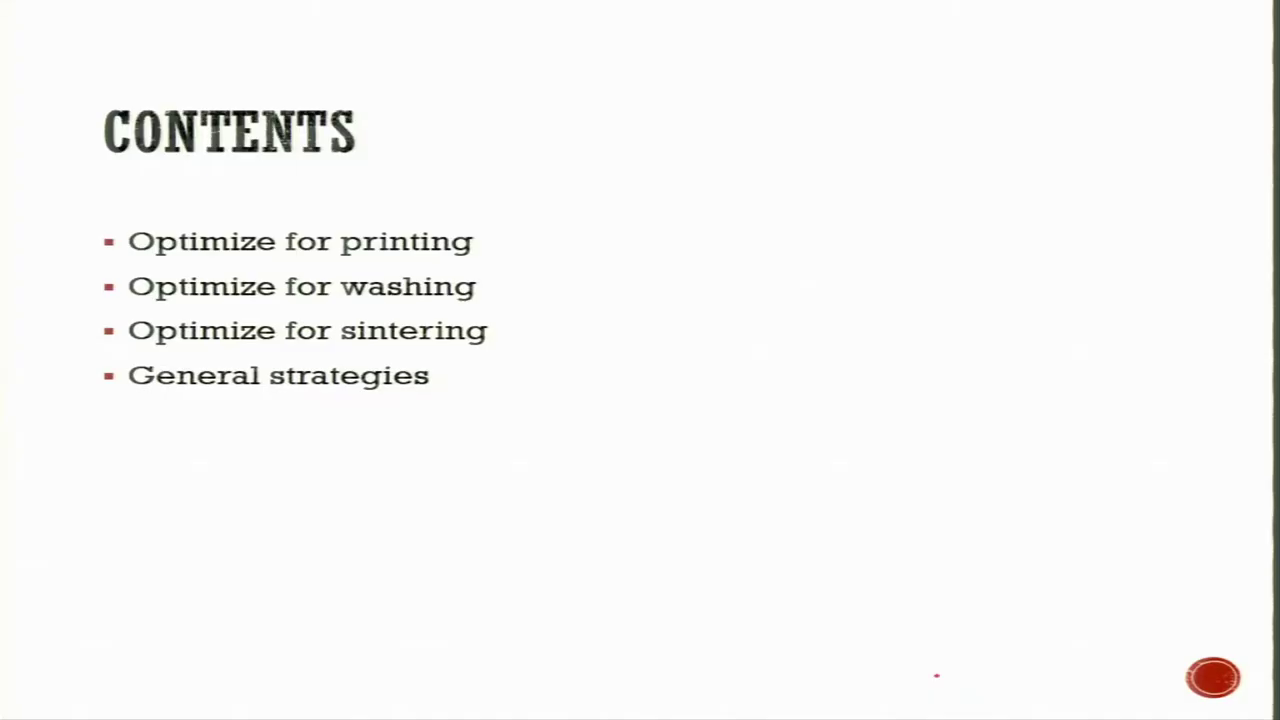
pyautogui.moveTo(100, 240); pyautogui.dragTo(152, 214)
pyautogui.moveTo(104, 288); pyautogui.dragTo(146, 260)
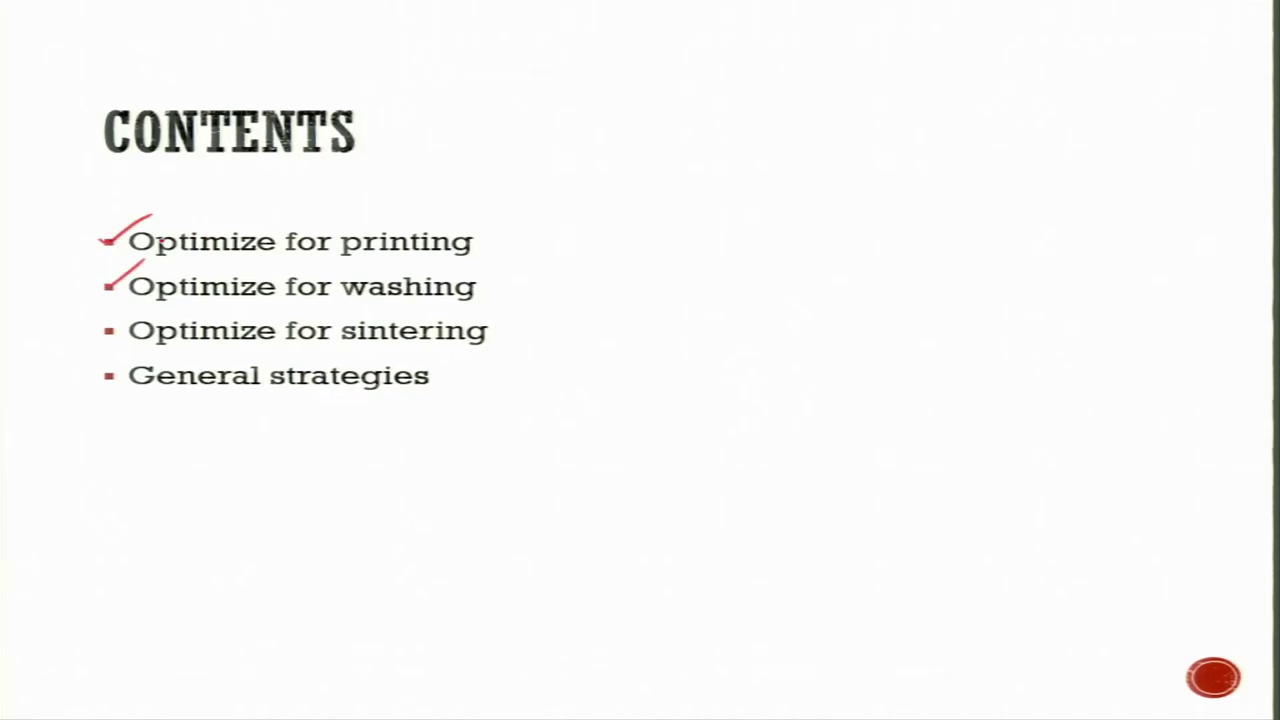